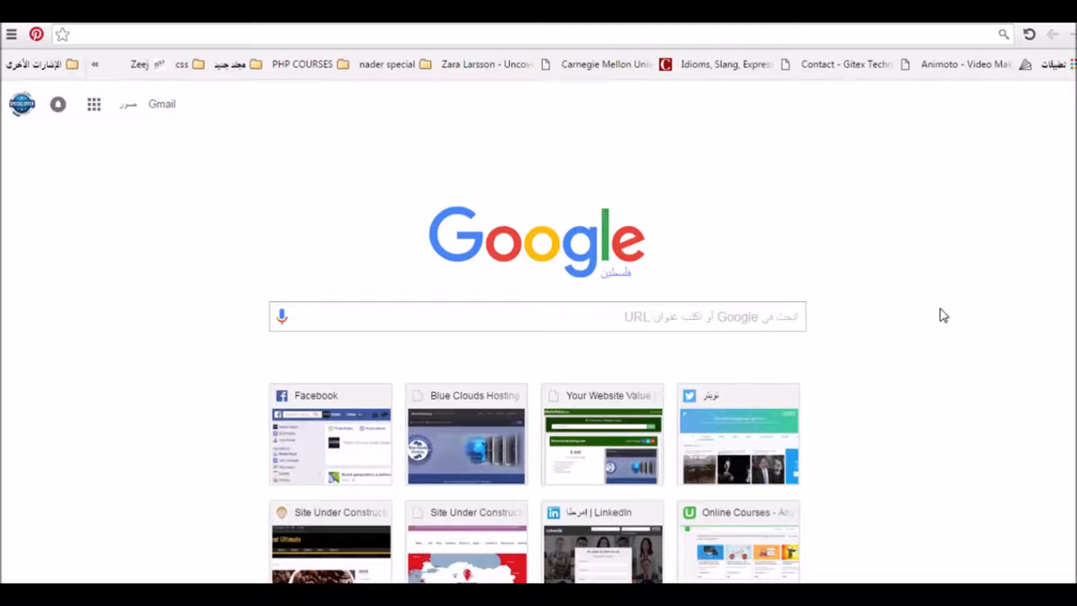
left_click(522, 595)
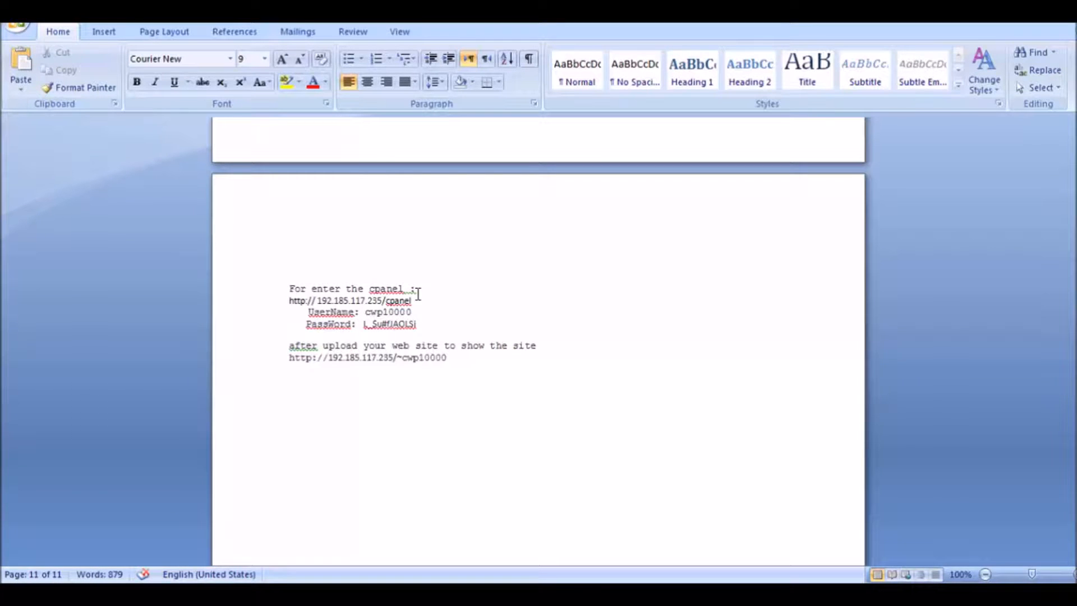
left_click_drag(413, 301, 290, 302)
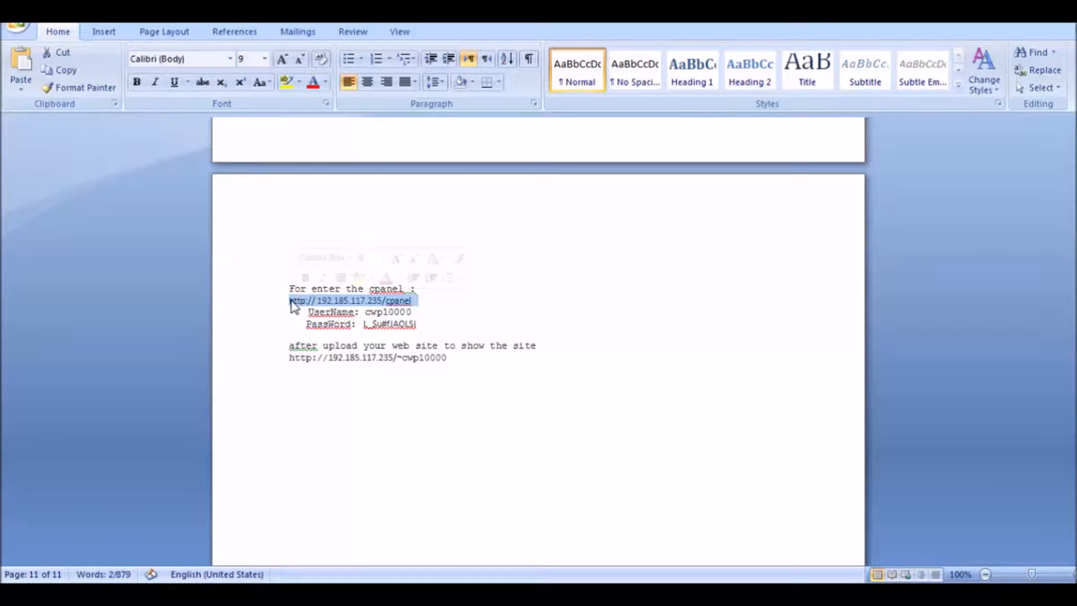
left_click(362, 304)
left_click_drag(413, 301, 292, 303)
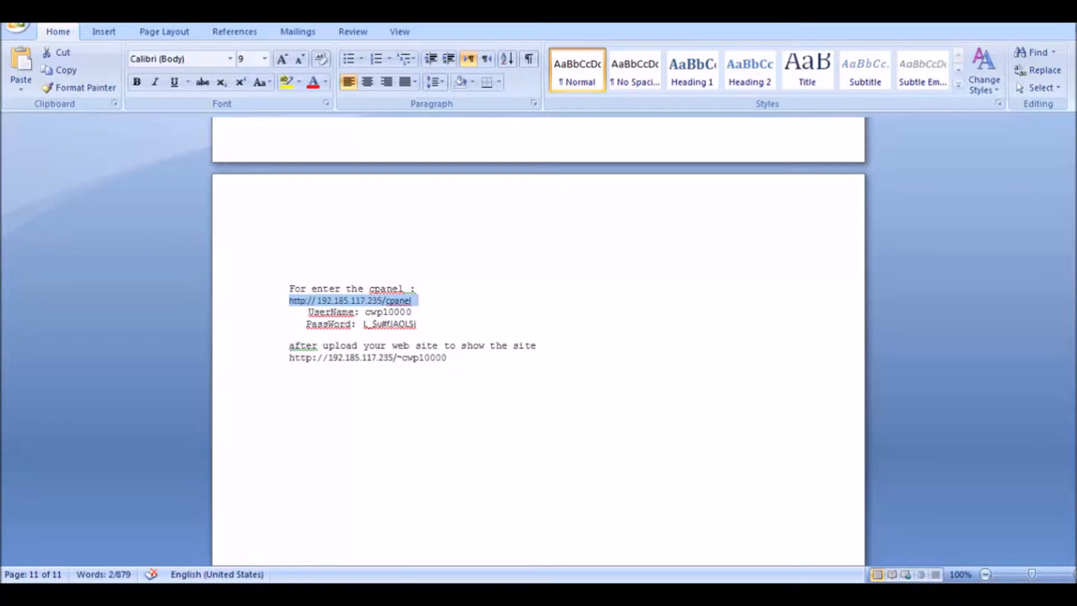
mouse_move(218, 595)
left_click(202, 533)
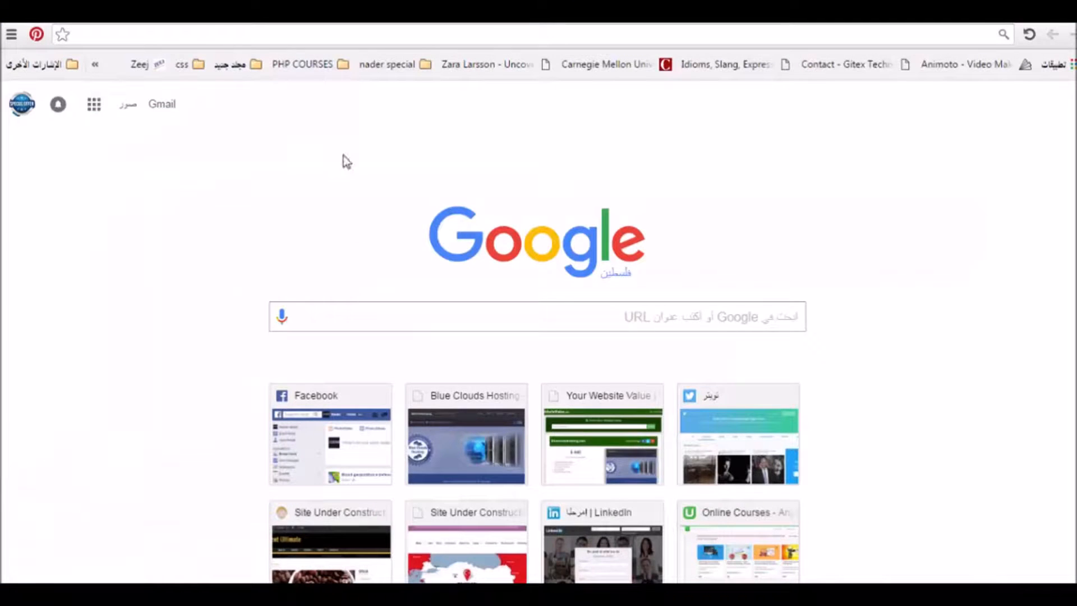
left_click(378, 33)
type("http:// 192.185.117.235/cpanel")
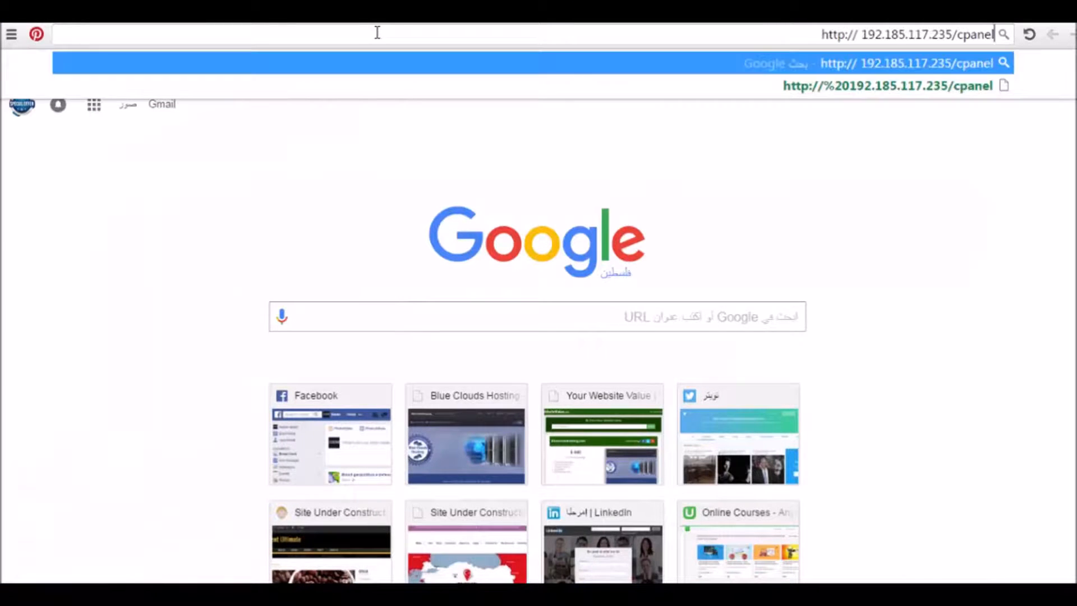
left_click(860, 35)
key("BackSpace")
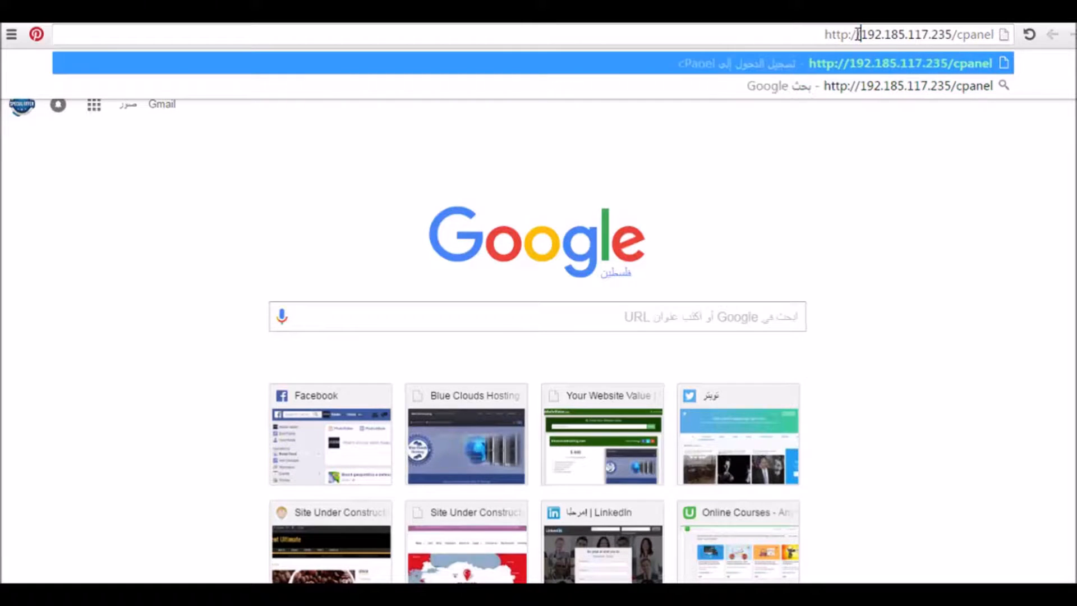
key("Return")
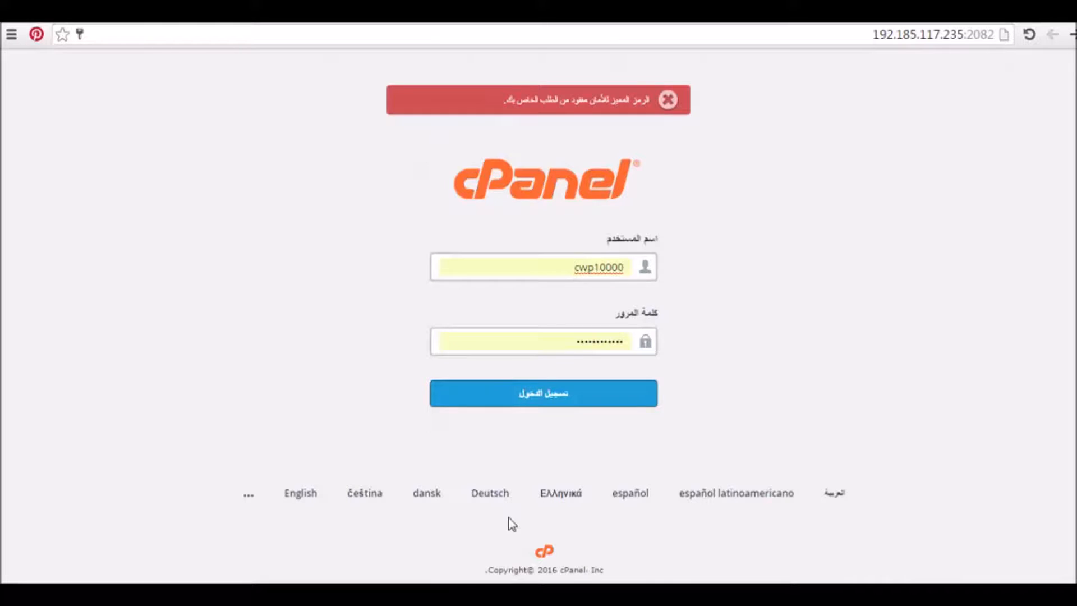
left_click(508, 595)
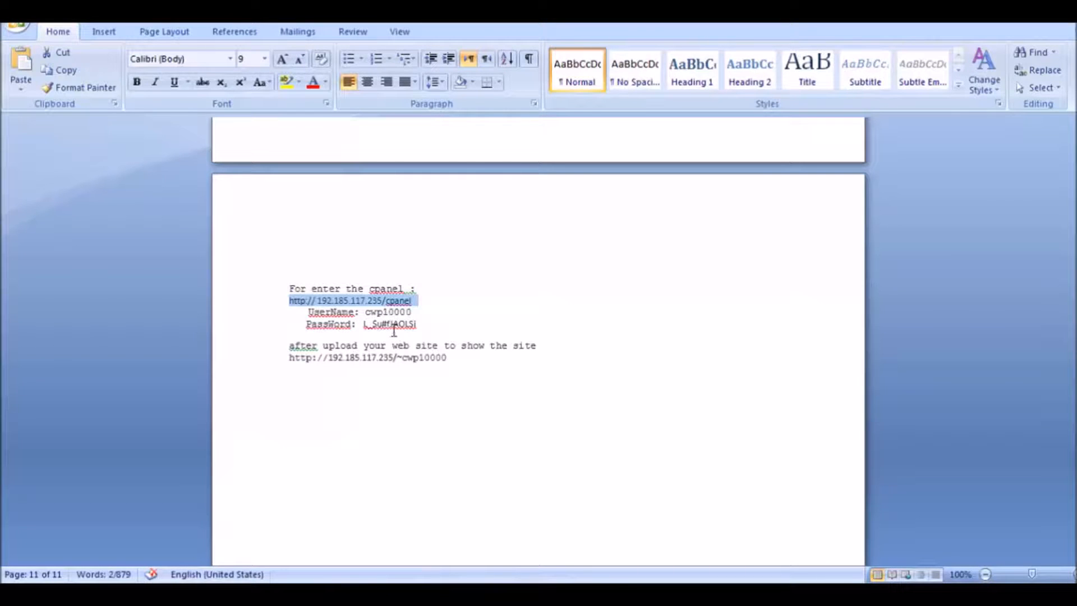
left_click_drag(365, 312, 418, 314)
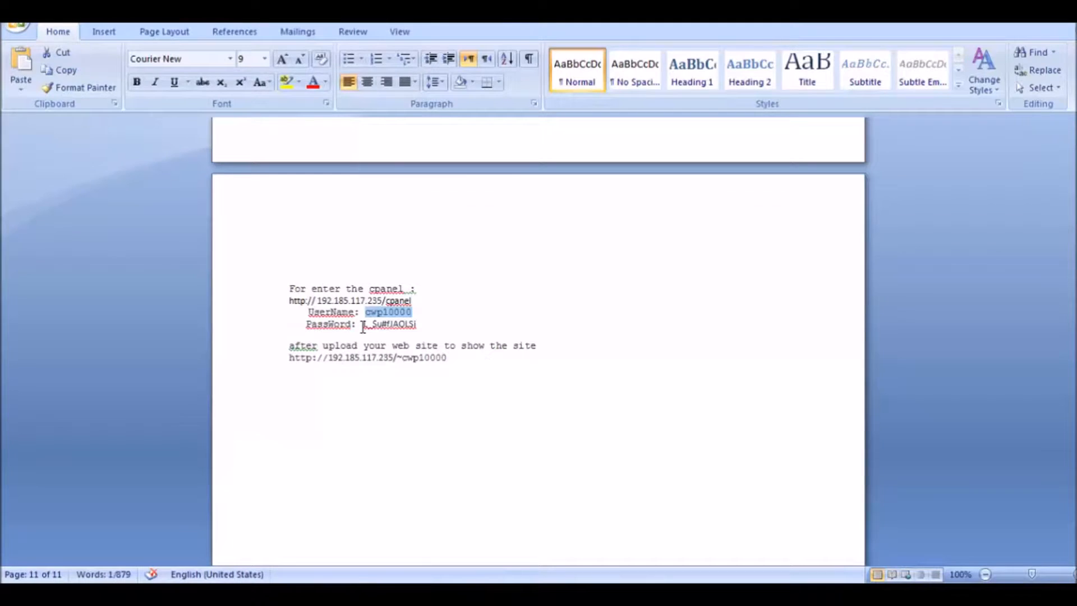
Select the account password in the Word hosting notes and return to the cPanel login page
left_click_drag(363, 325, 414, 332)
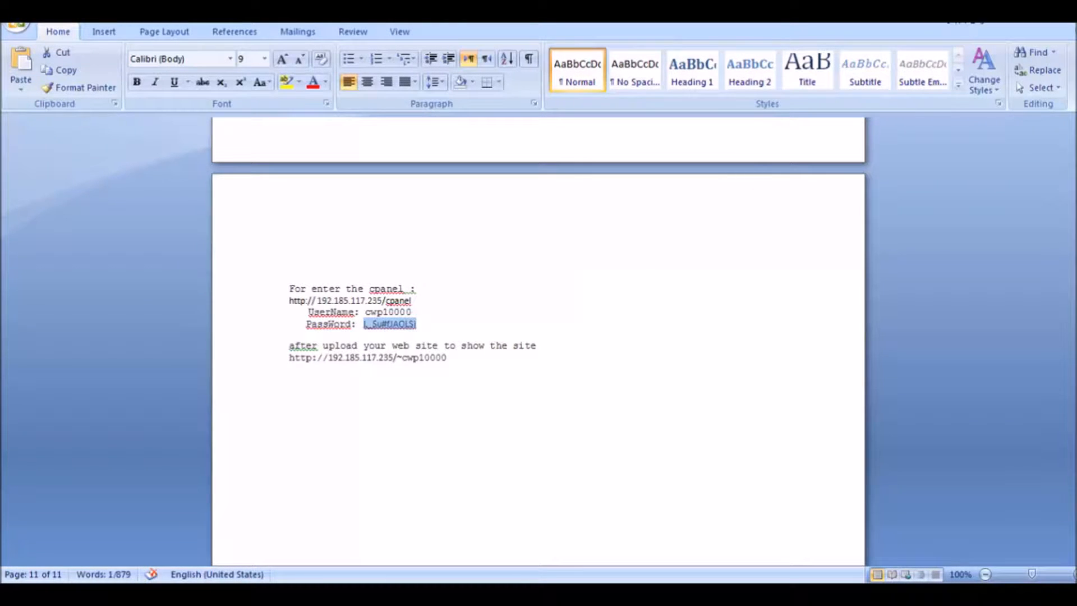
key("alt+Tab")
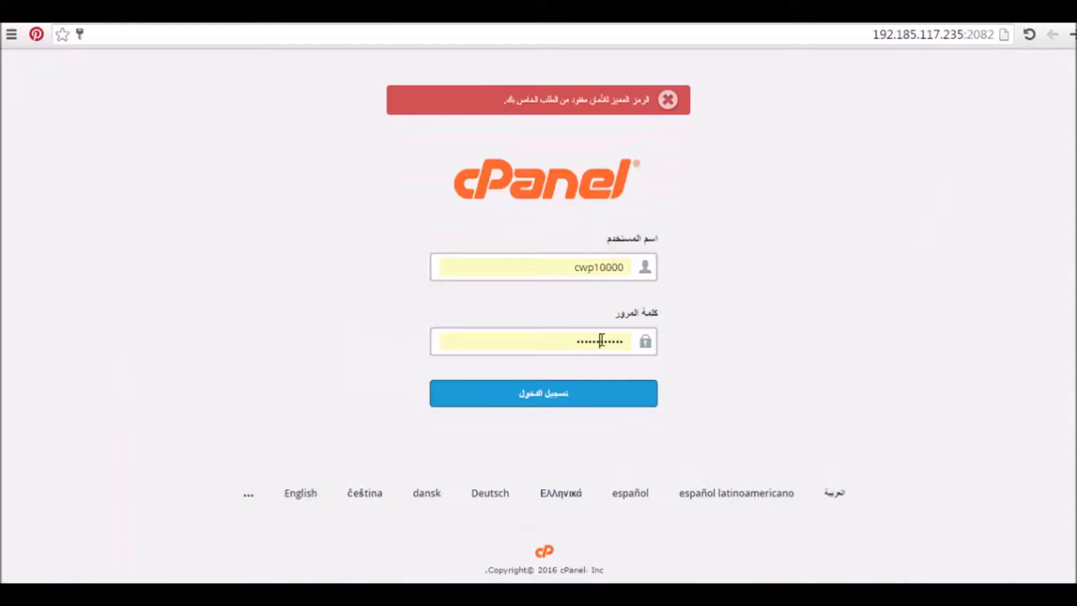
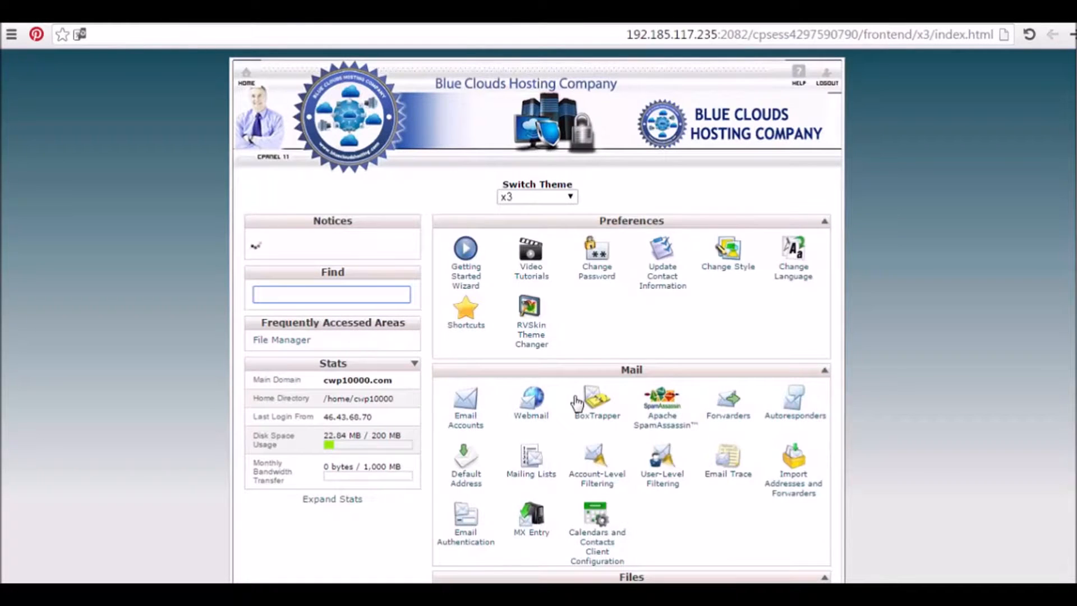
Scroll to the Databases section of the cPanel home page and open MySQL Databases
scroll(775, 225, "down", 3)
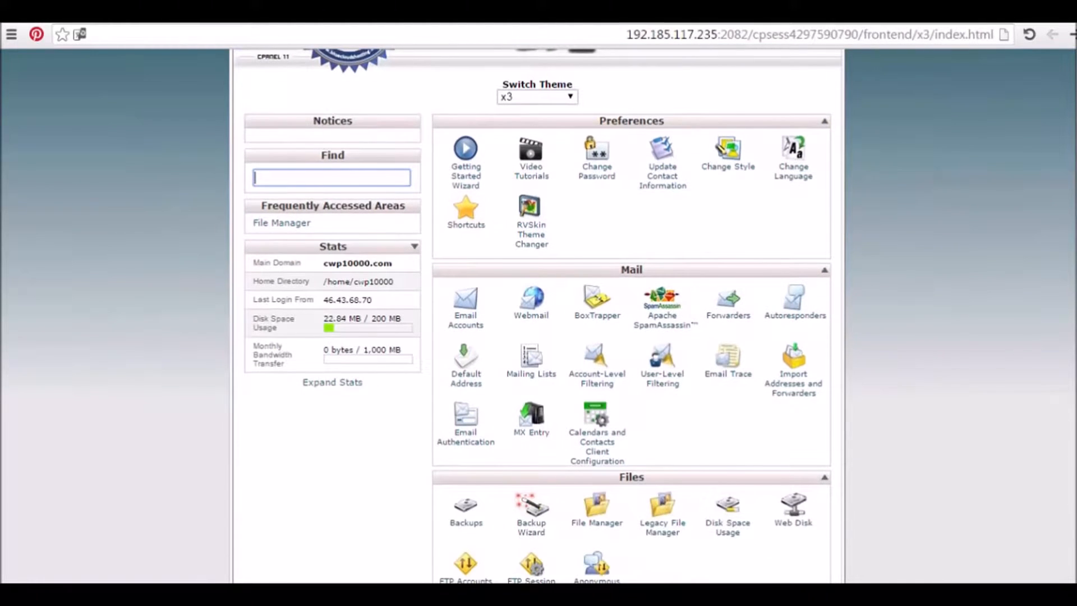
scroll(631, 314, "down", 10)
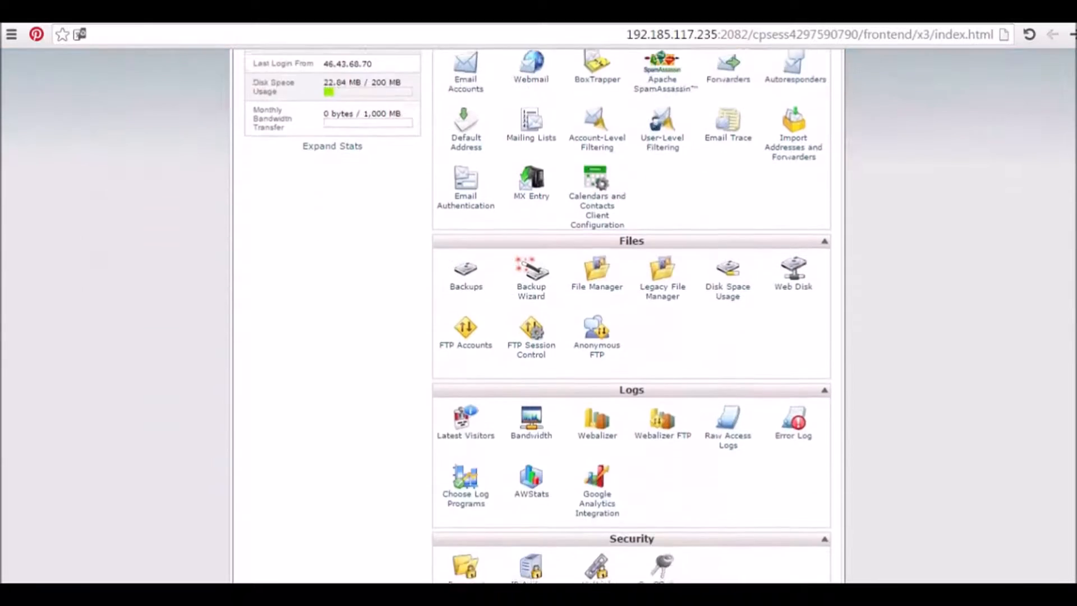
scroll(631, 314, "down", 5)
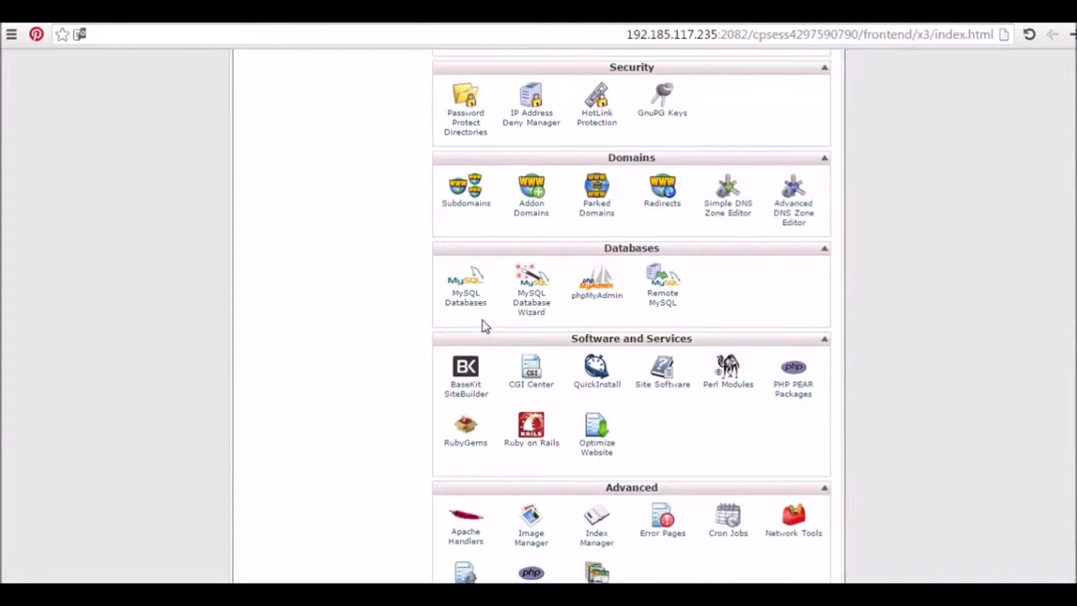
left_click(464, 311)
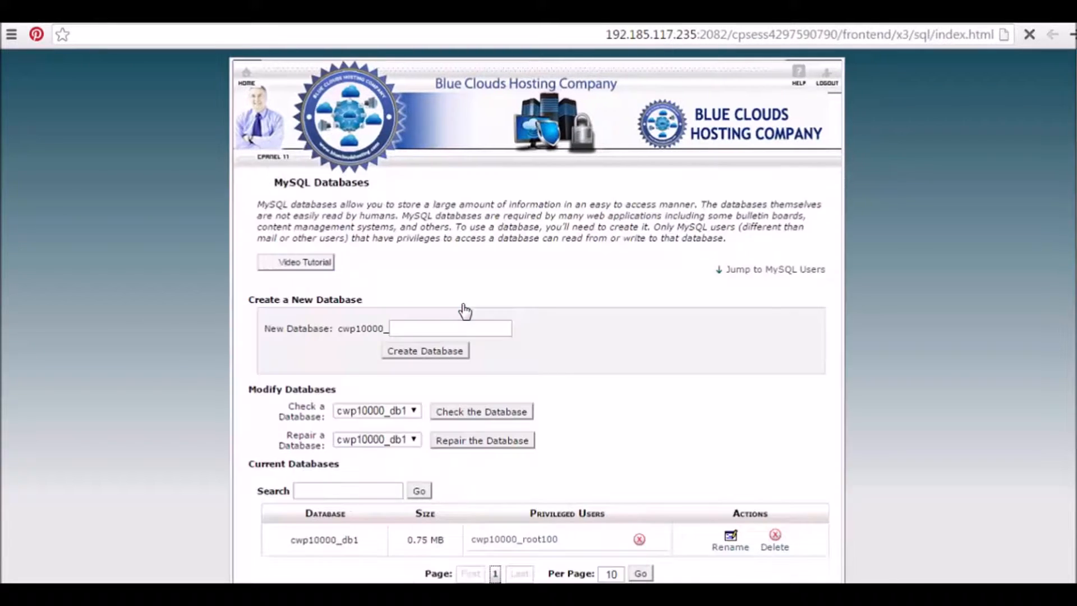
Create the database cwp10000_prestashop and select its full name in the confirmation message
left_click(403, 331)
type("pre")
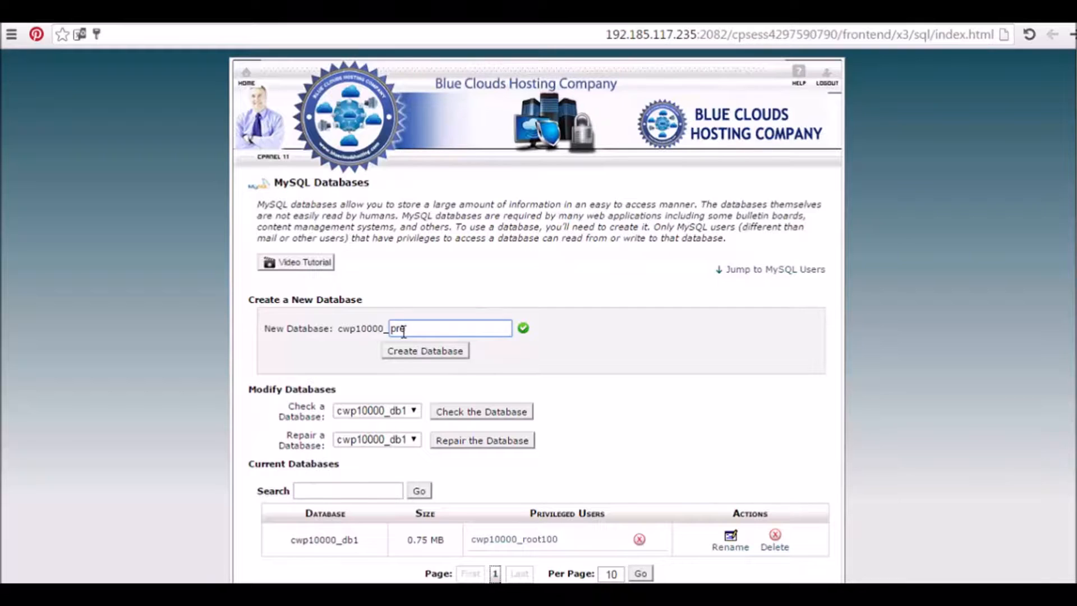
type("stashop")
left_click(438, 352)
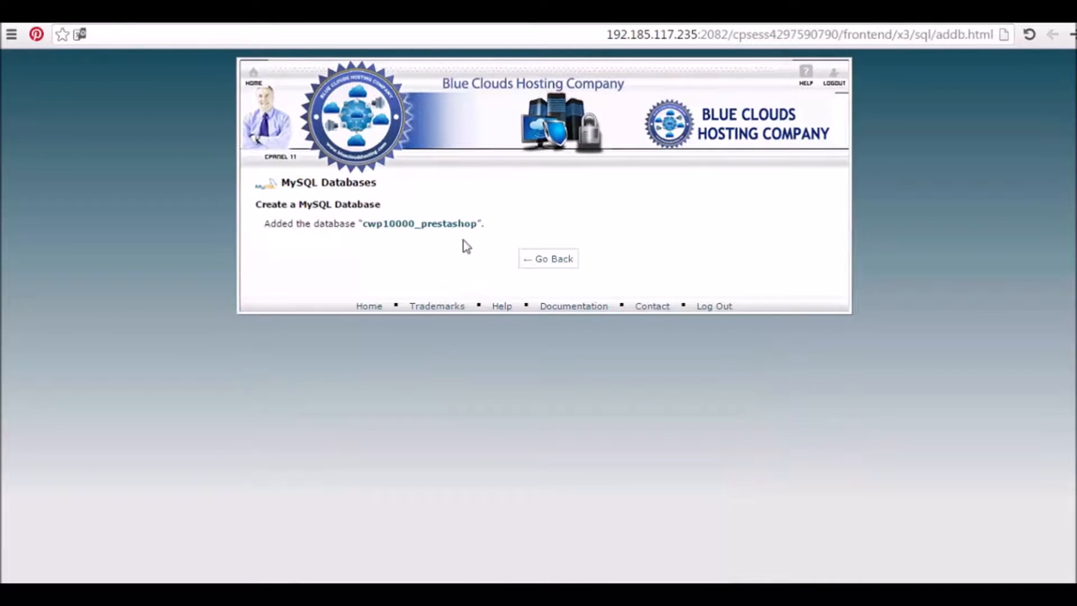
left_click_drag(477, 223, 366, 227)
key("ctrl+c")
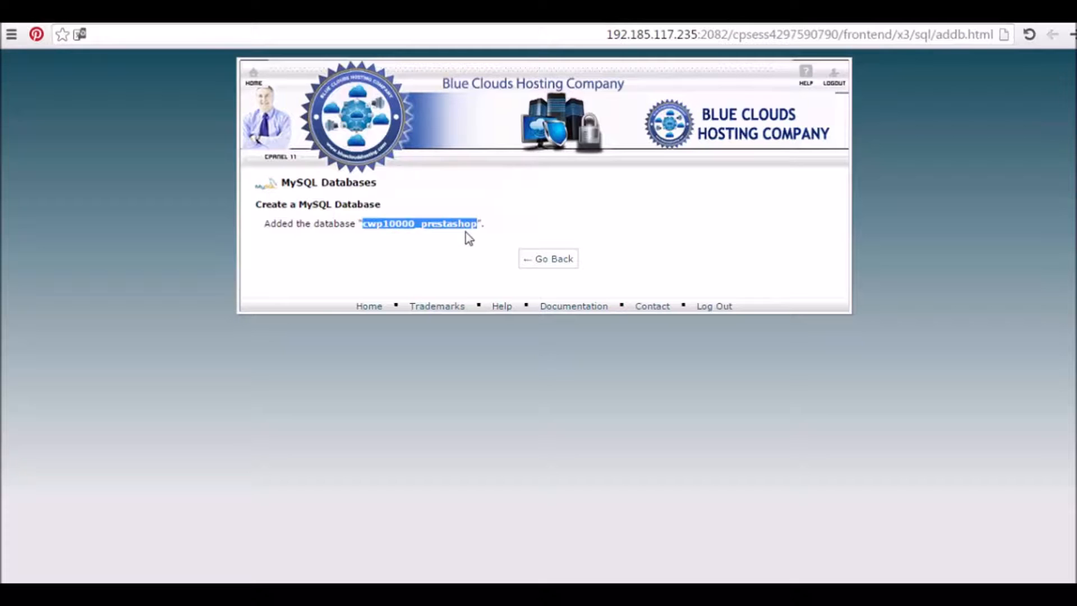
left_click(437, 592)
Dismiss the Facebook notification and note 'database name: cwp10000_prestashop' in the Word notes
left_click(486, 385)
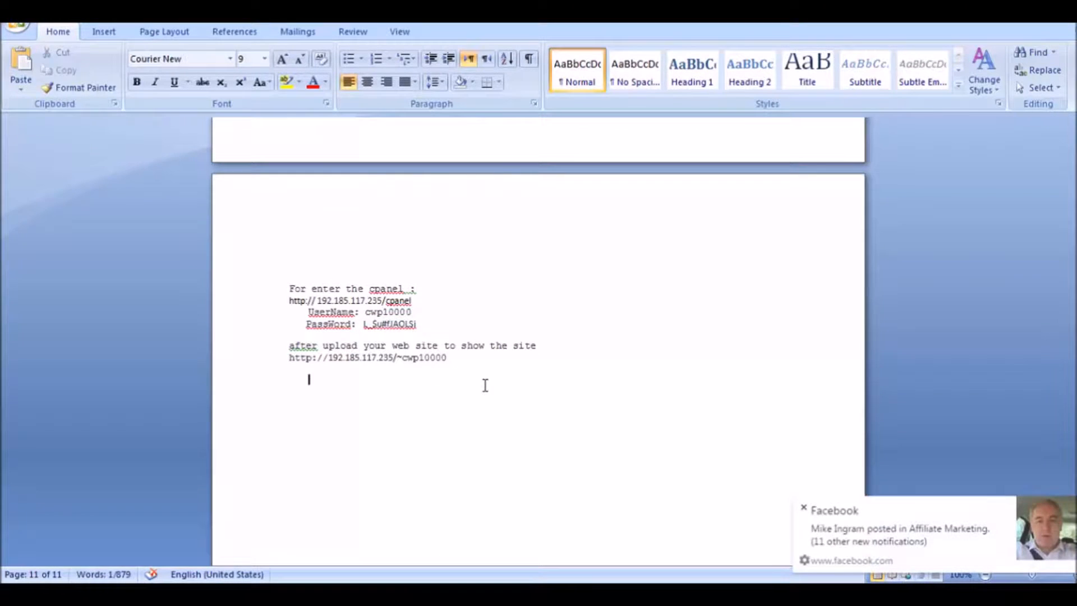
left_click(804, 508)
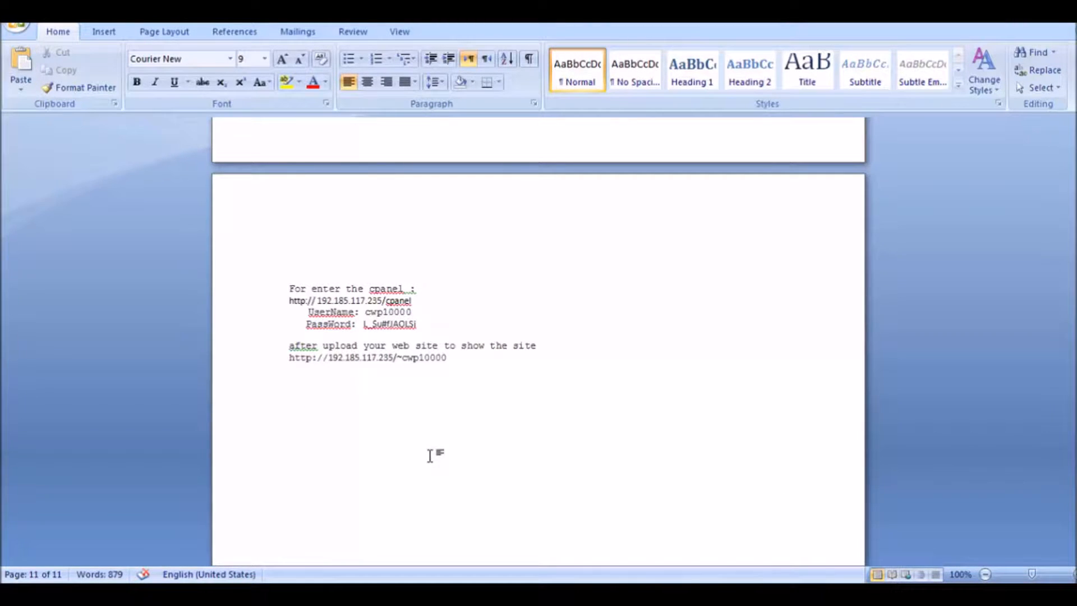
type("database name")
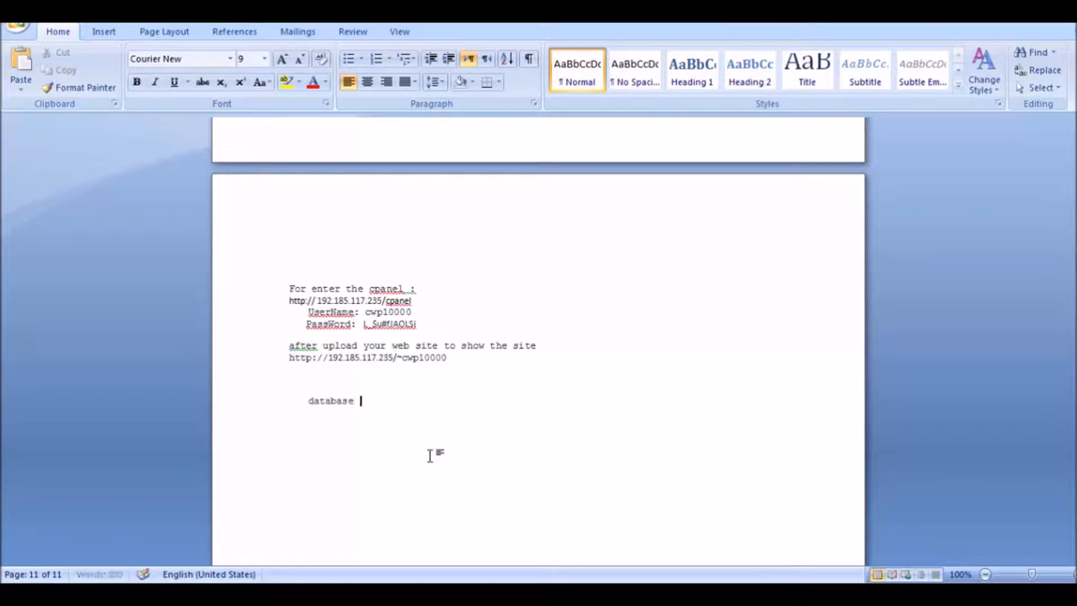
type(":")
key("ctrl+v")
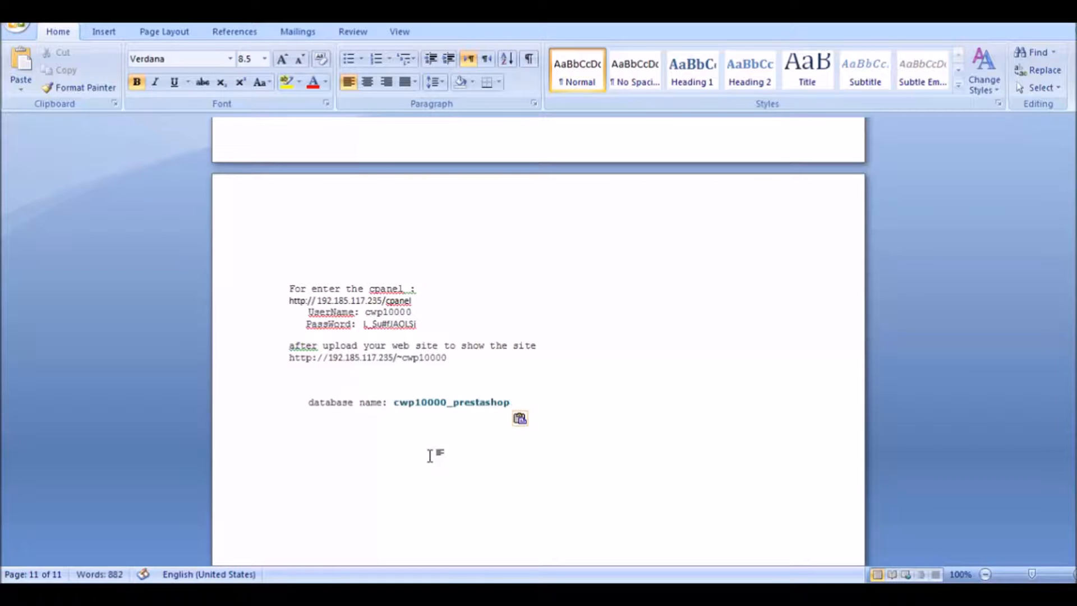
Add empty 'user name:' and 'password:' lines below and save the notes
key("Return")
type("user")
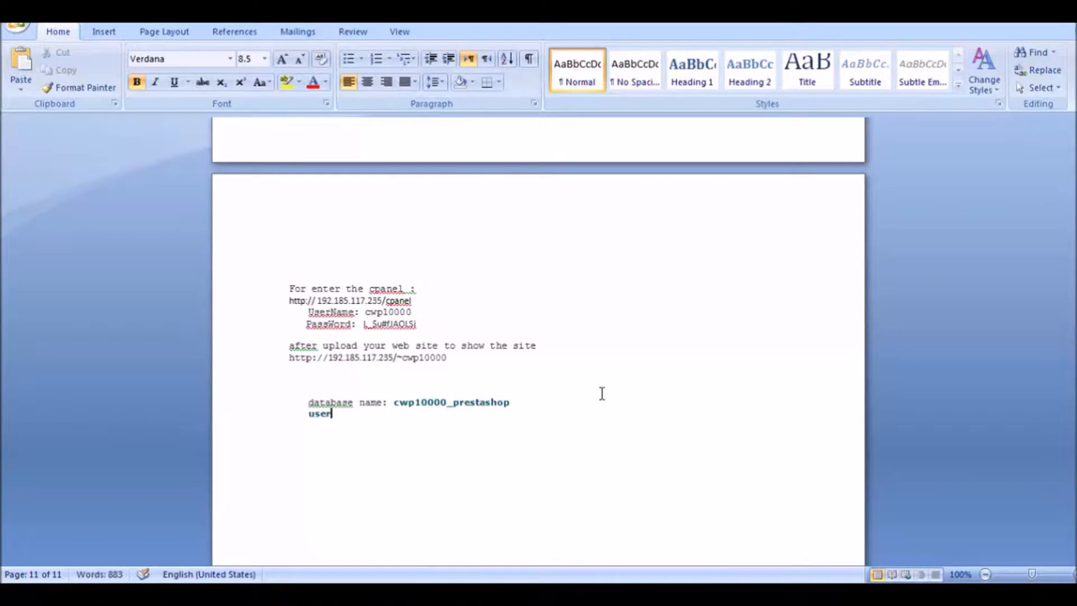
type(" name:")
key("Return")
type("password:")
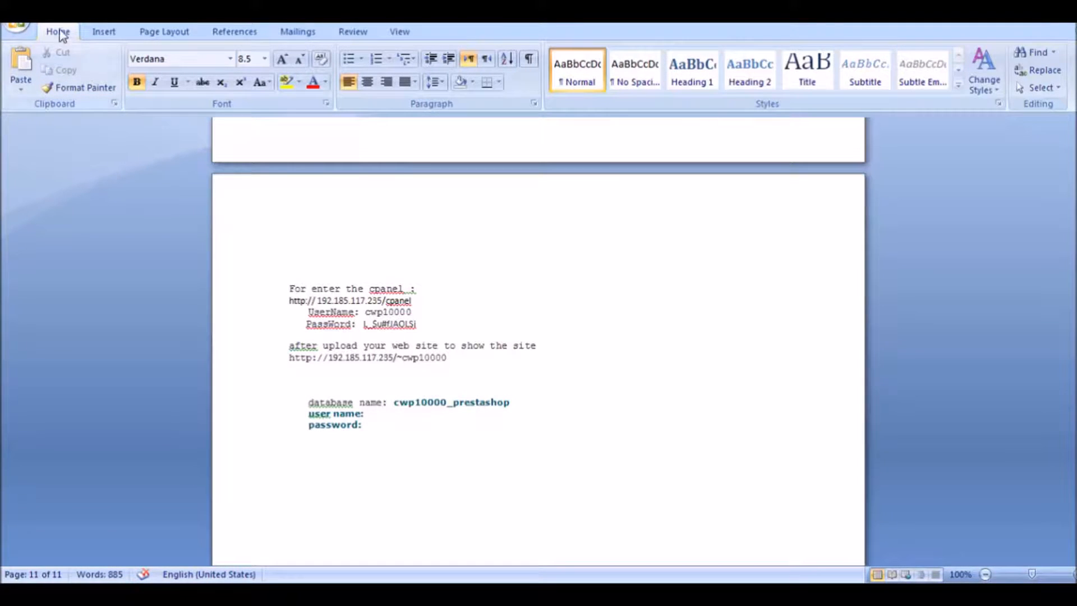
left_click(50, 14)
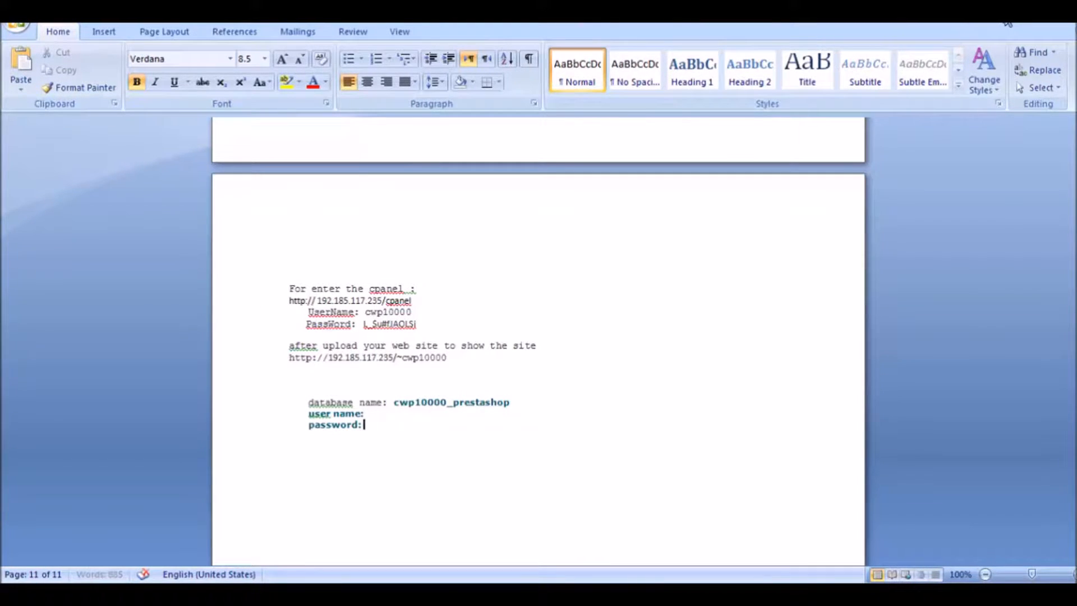
left_click(1009, 15)
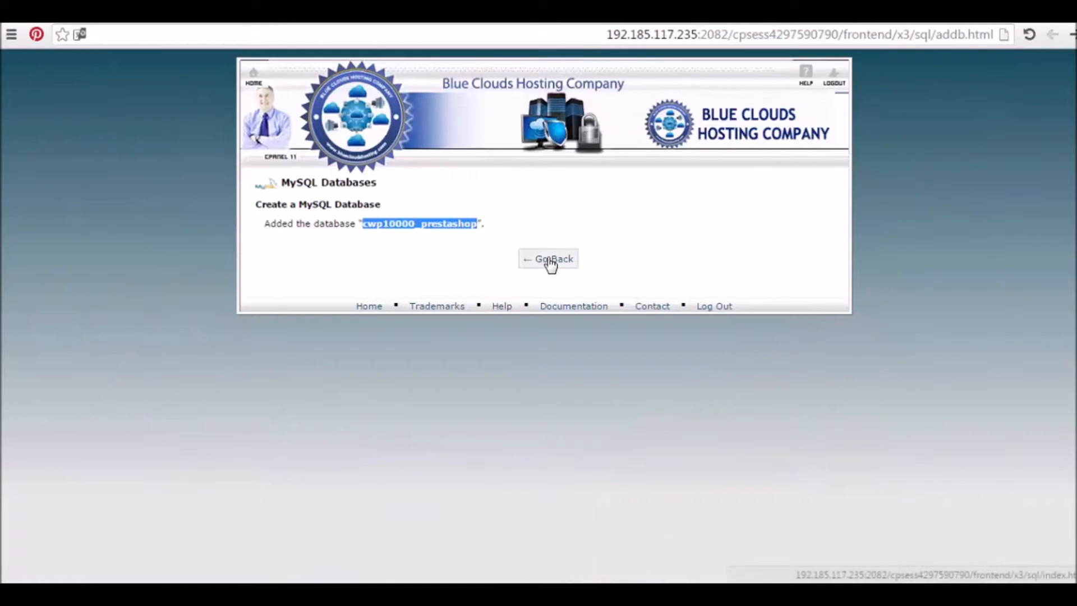
Return to the MySQL Databases list and enter dbadmin as the new user's username
left_click(551, 261)
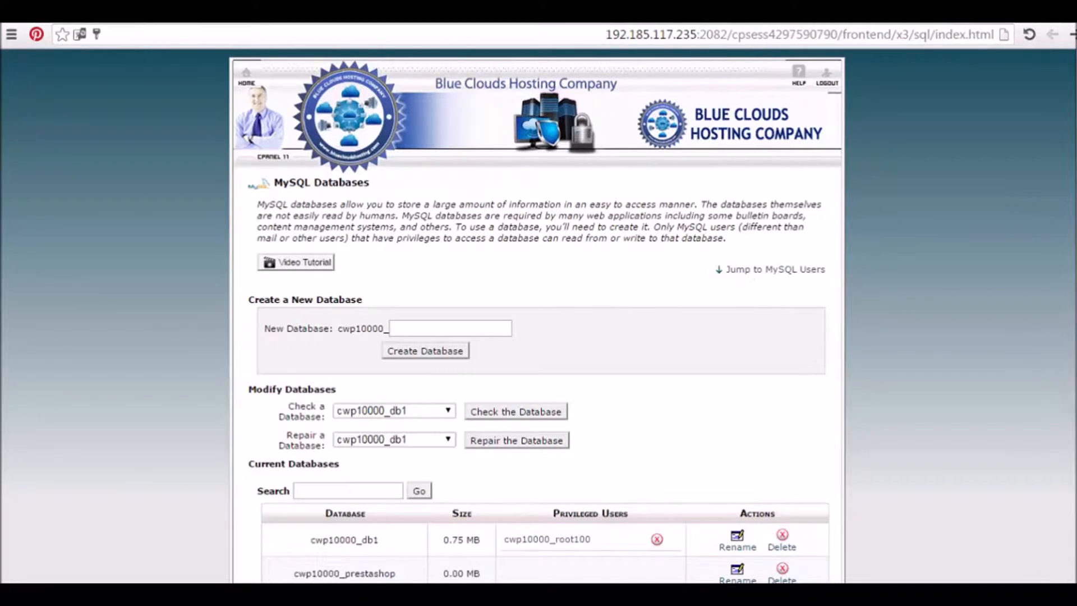
scroll(1032, 217, "down", 2)
scroll(793, 384, "down", 5)
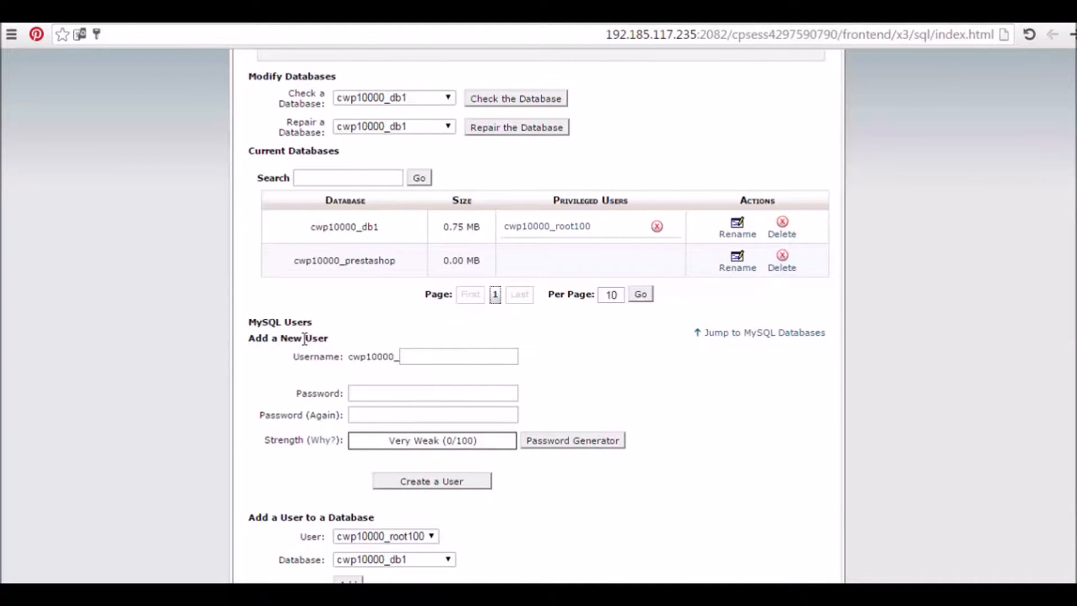
left_click(425, 358)
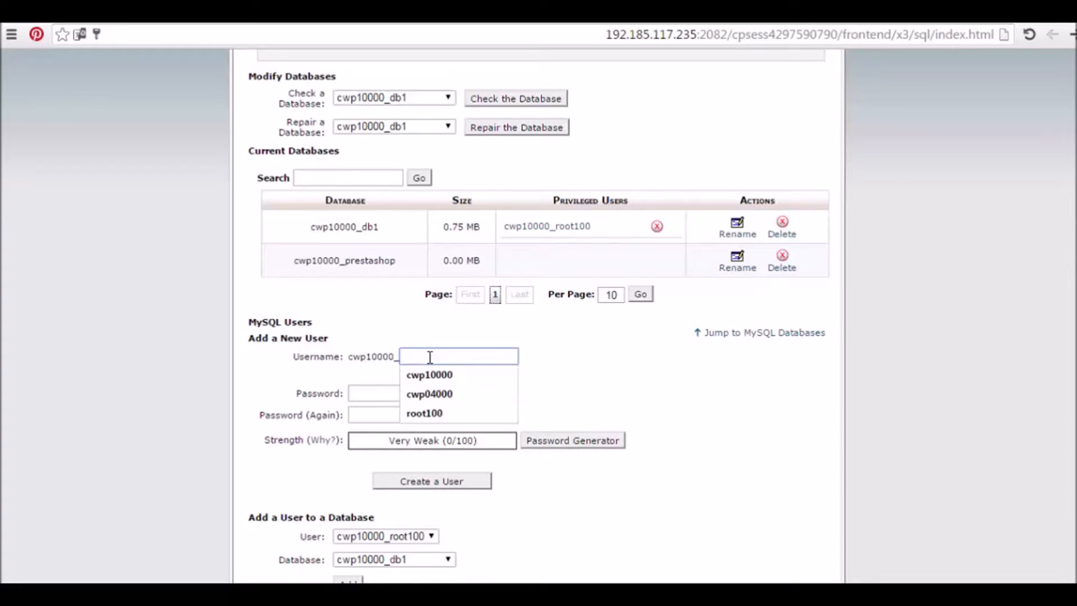
type("ad")
key("BackSpace")
key("BackSpace")
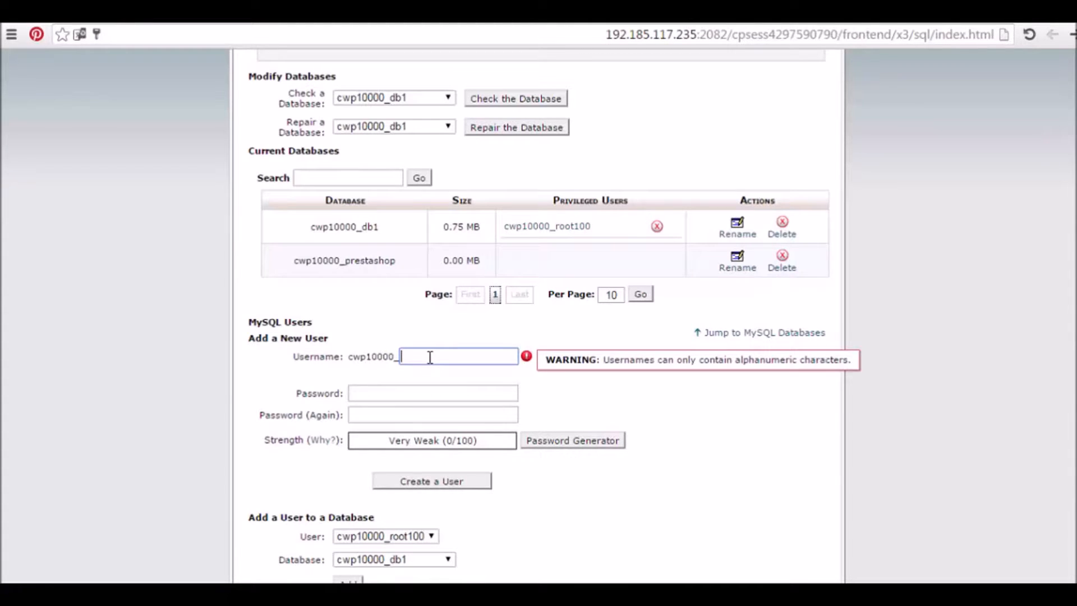
type("dbadmin")
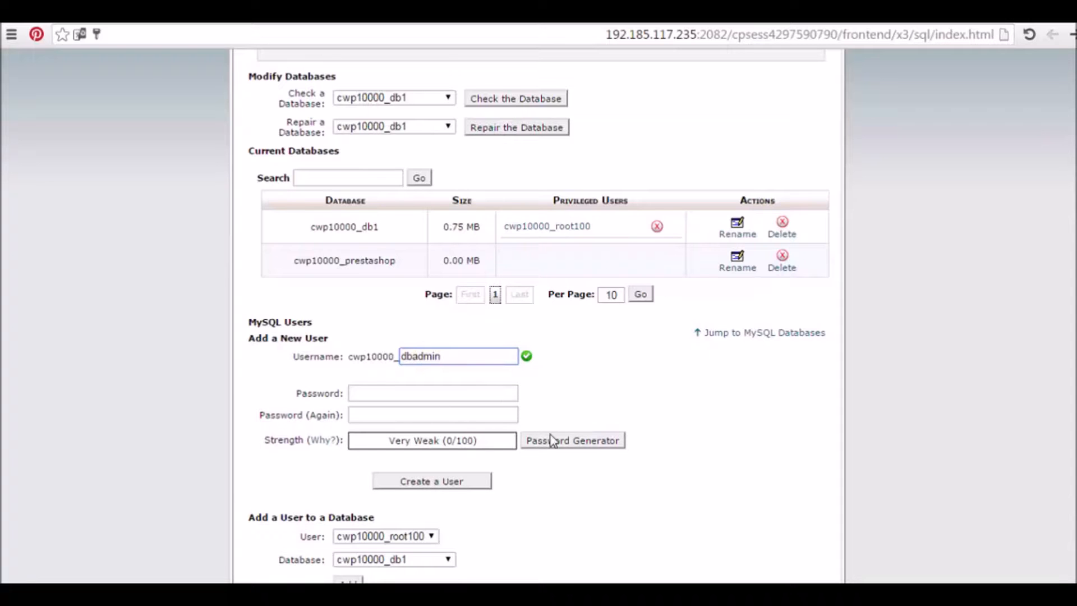
Generate a Very Strong password, copy it, and apply it to both password fields
left_click(606, 446)
left_click_drag(530, 269, 415, 272)
key("ctrl+c")
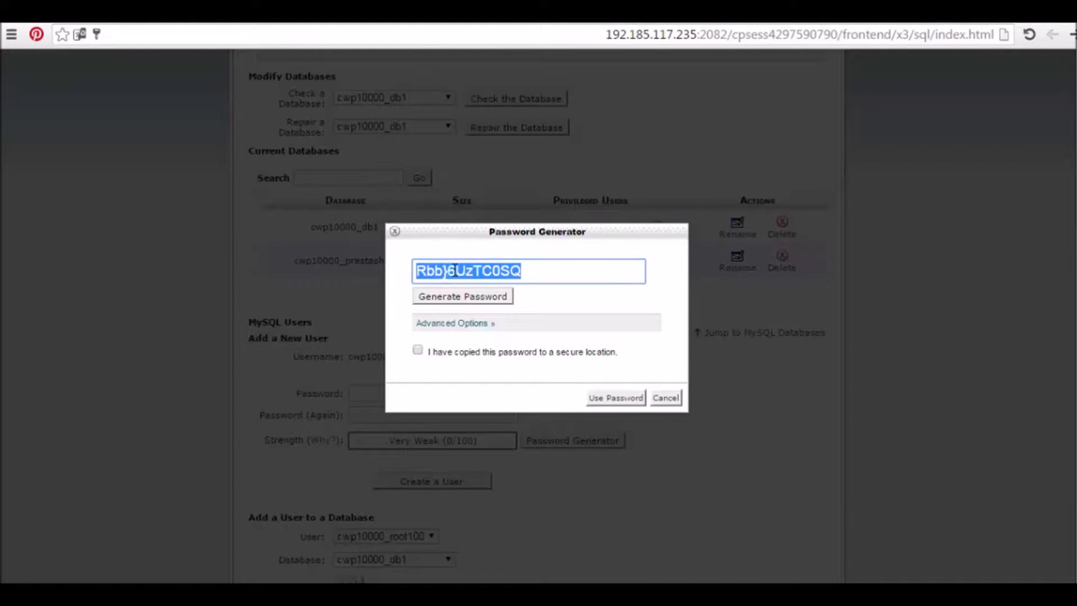
left_click(418, 352)
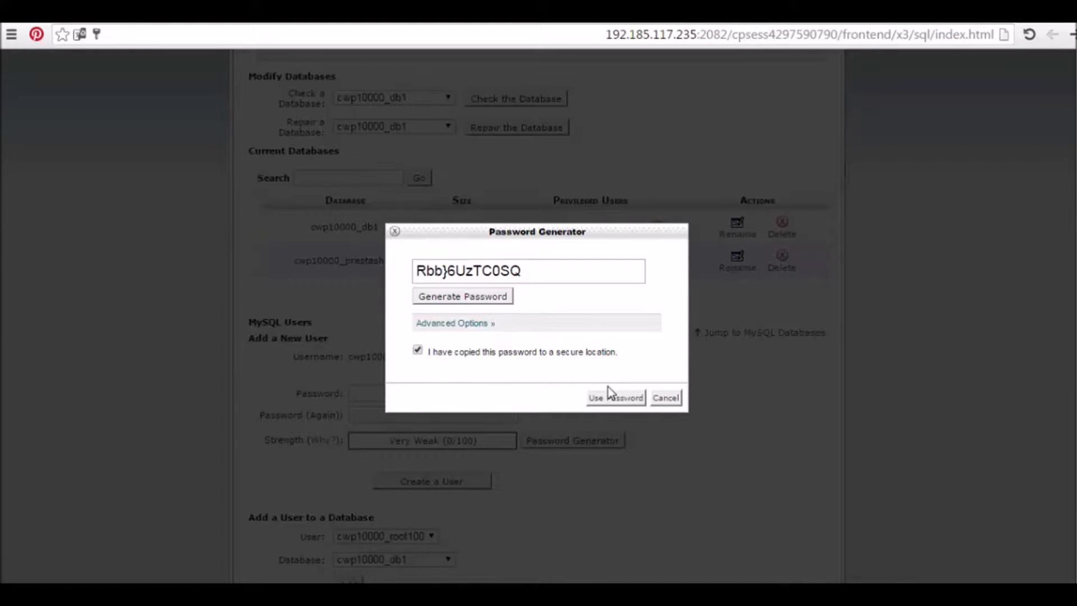
left_click(623, 399)
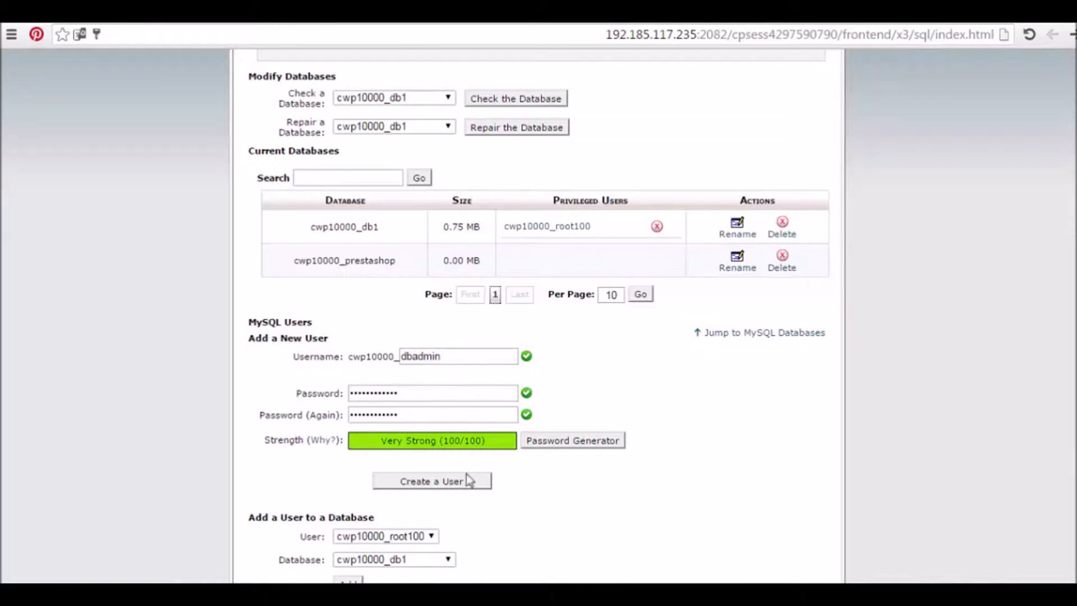
Paste the generated password after 'password:' in the Word notes and save them
mouse_move(466, 594)
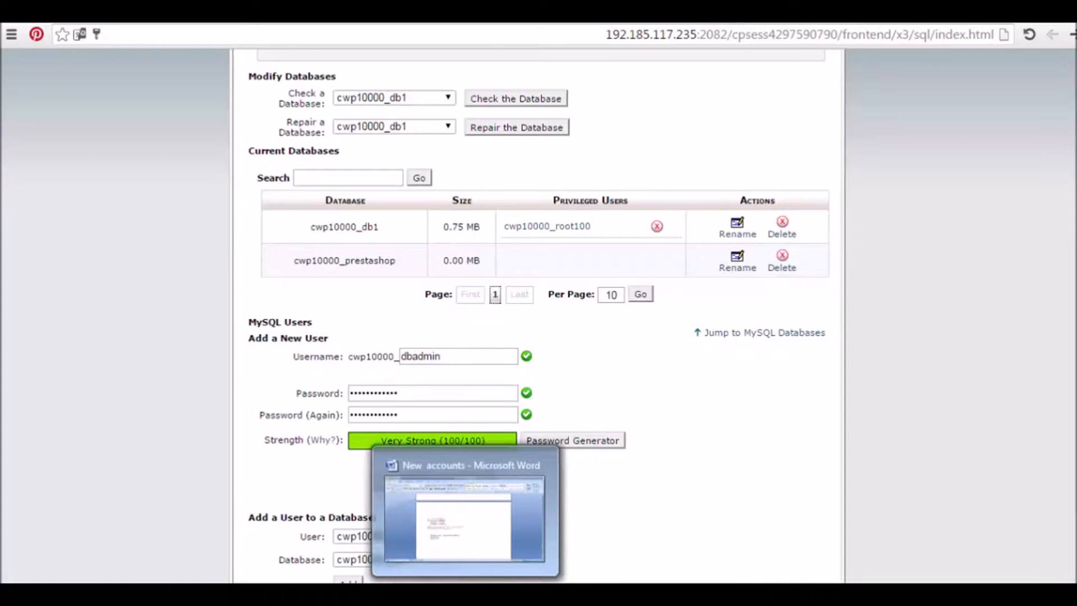
left_click(492, 533)
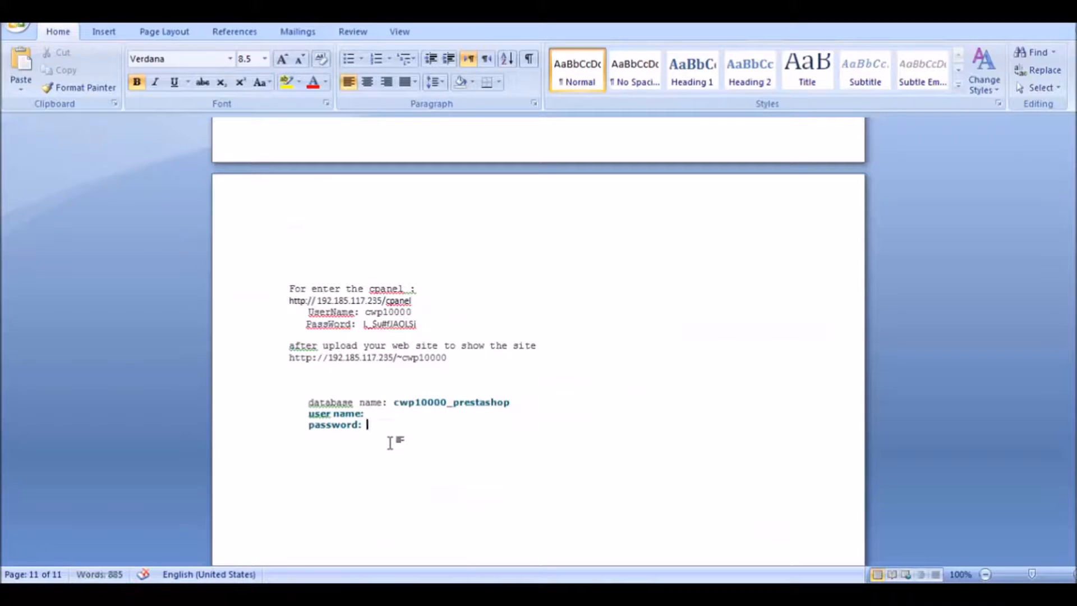
key("ctrl+v")
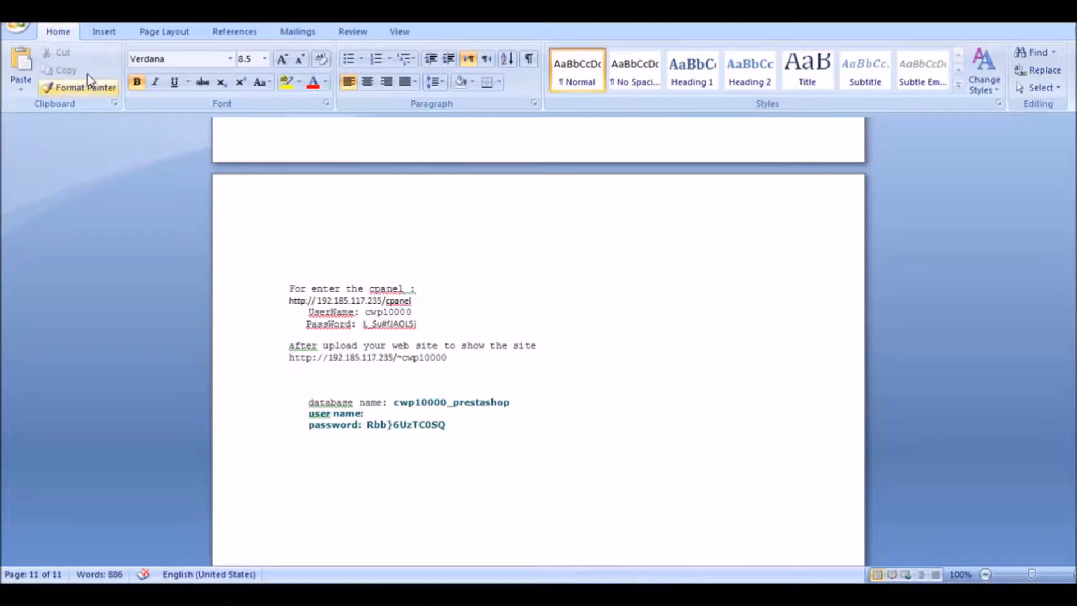
left_click(55, 25)
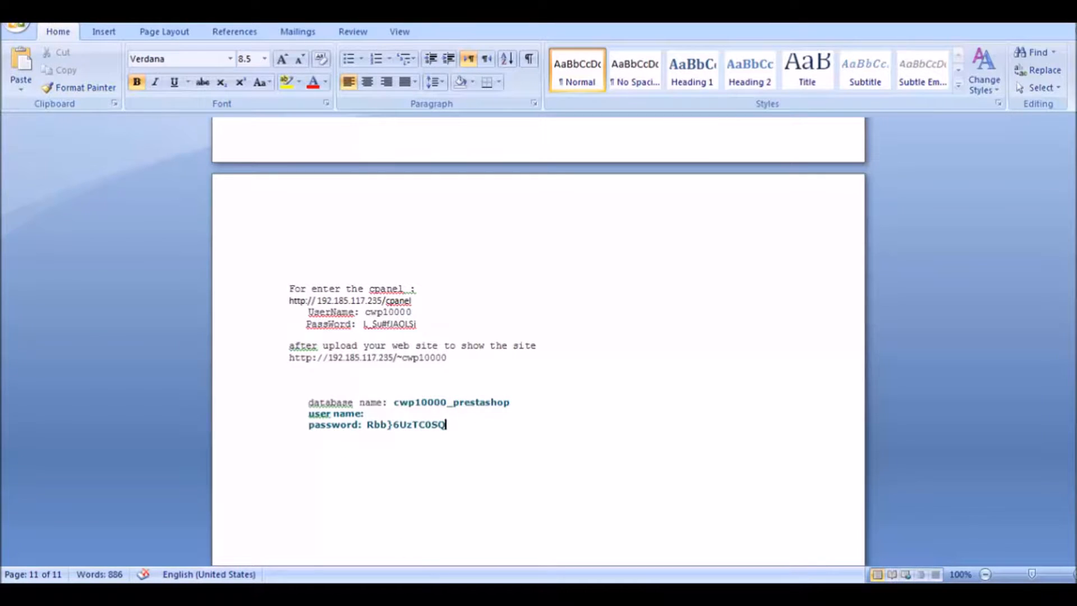
left_click(1017, 22)
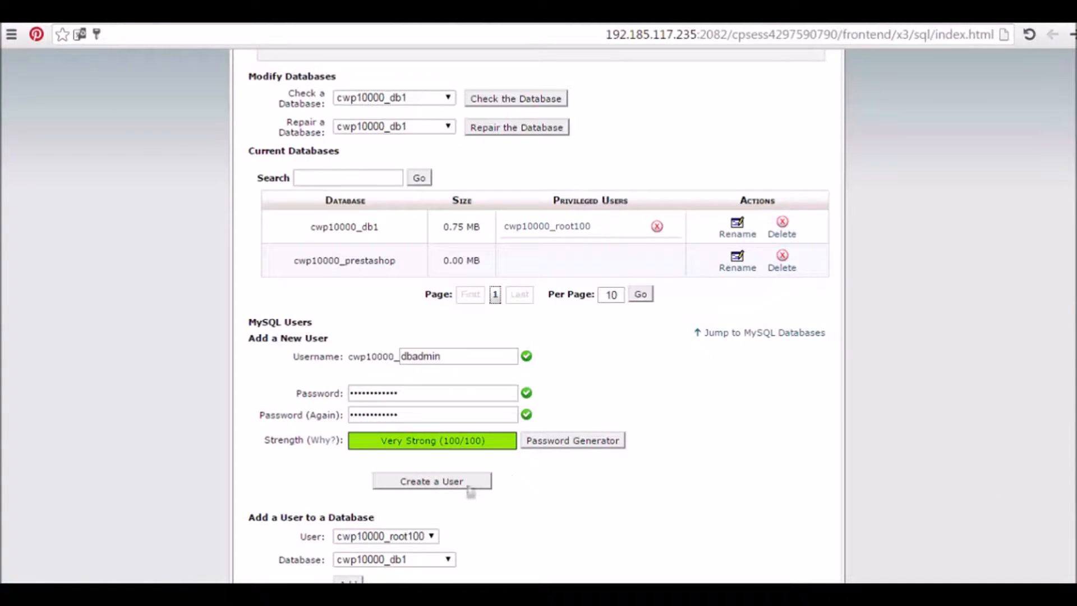
Create the MySQL user cwp10000_dbadmin, let Chrome save its password, and select its full name
left_click(432, 481)
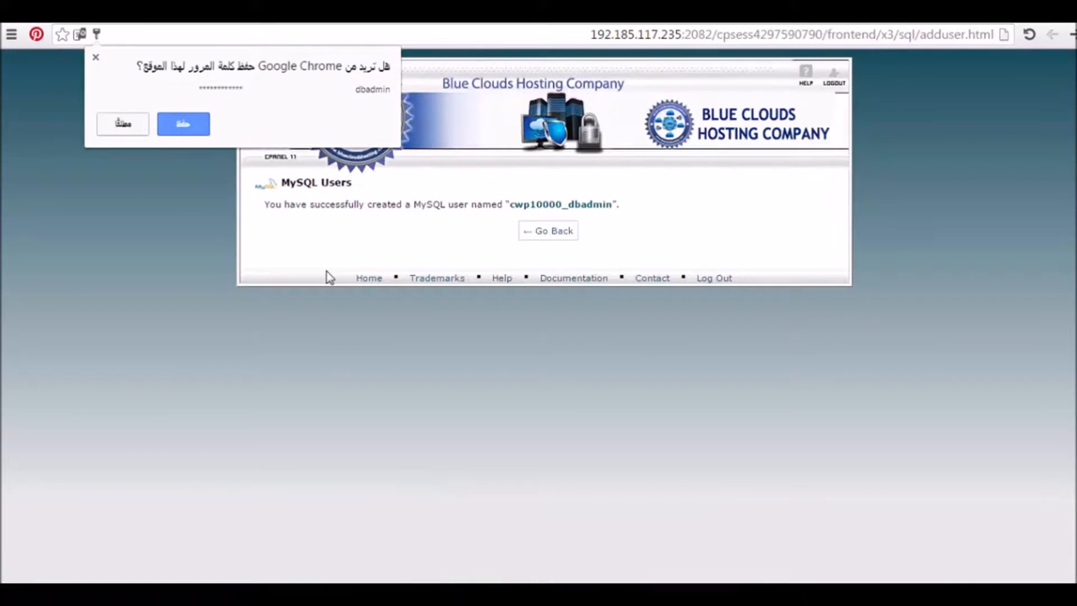
left_click(183, 126)
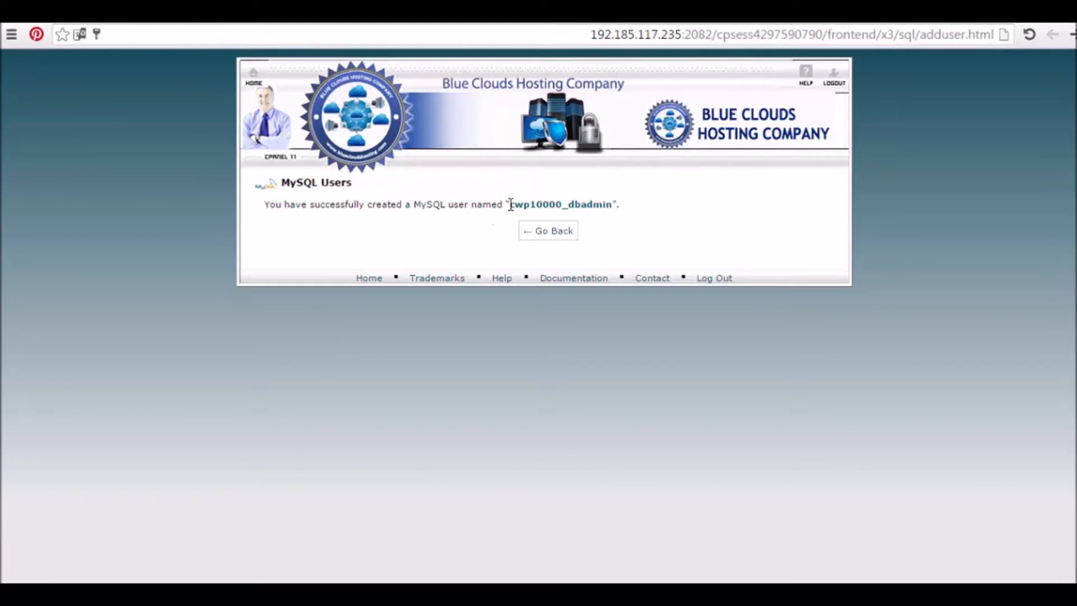
left_click_drag(511, 205, 612, 200)
key("ctrl+c")
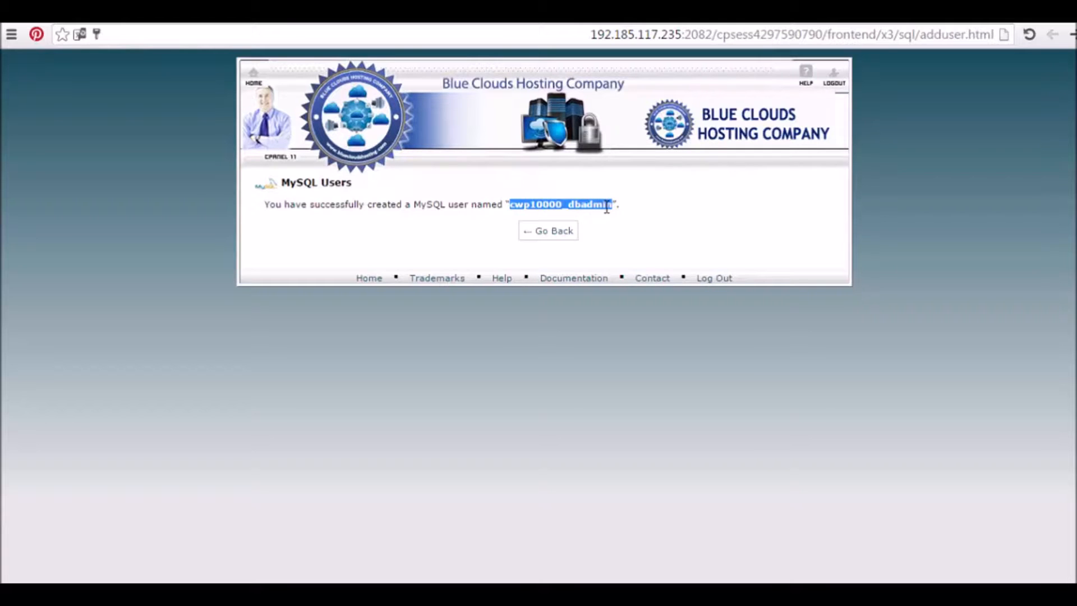
left_click(470, 593)
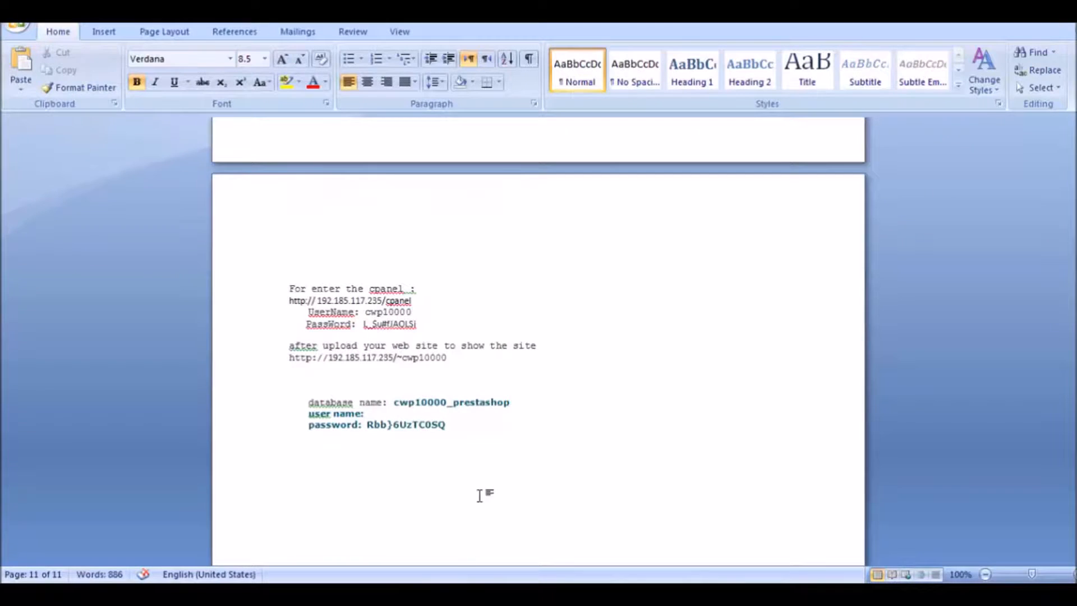
Paste cwp10000_dbadmin after 'user name:' in the Word notes
left_click(373, 413)
key("ctrl+v")
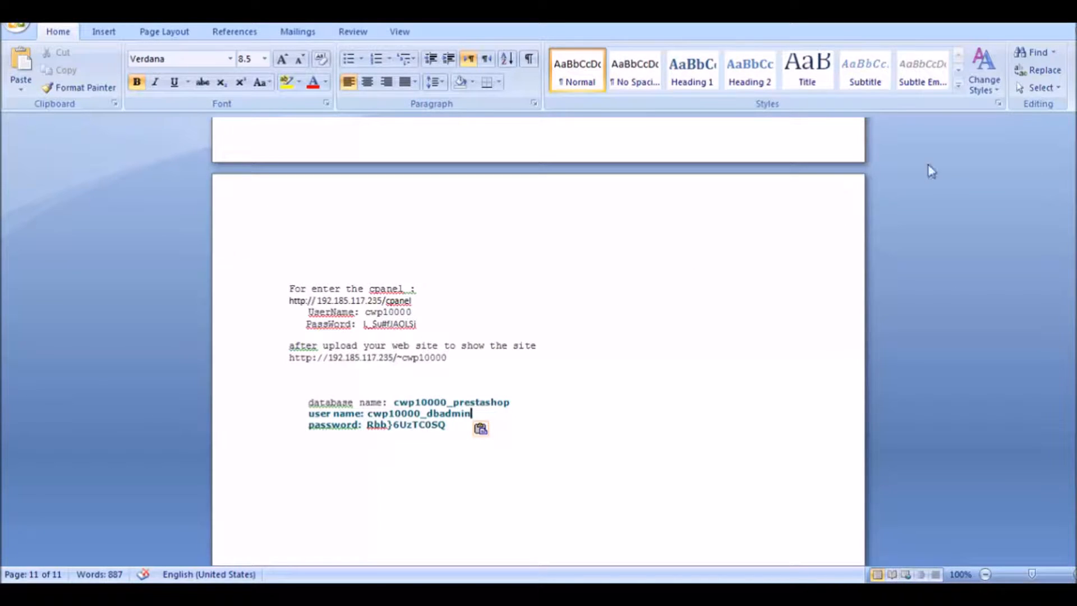
left_click(1014, 16)
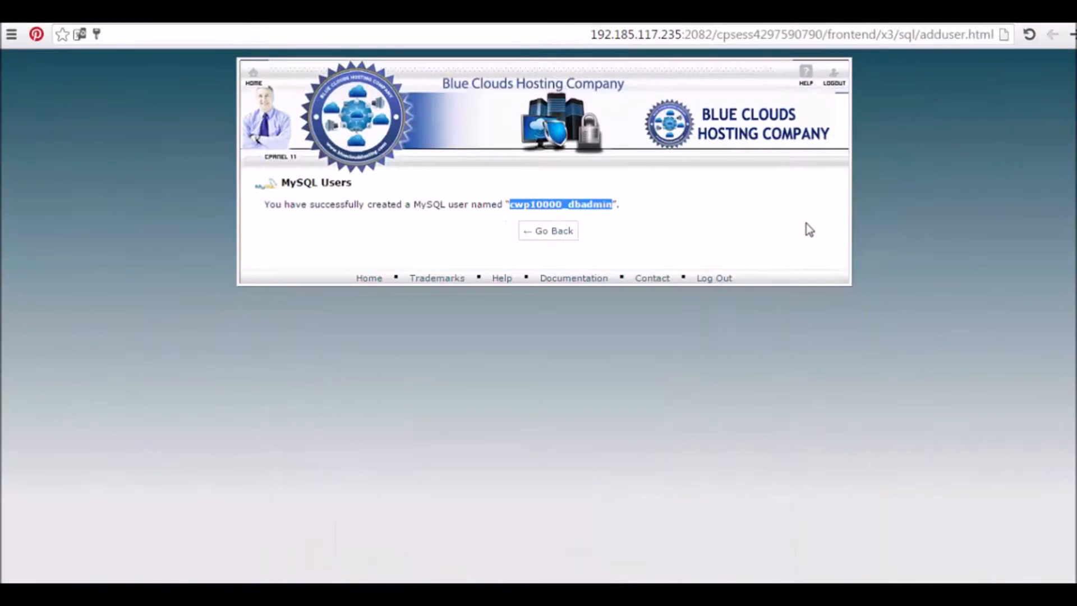
Add user cwp10000_dbadmin to database cwp10000_prestashop under Add a User to a Database
left_click(553, 237)
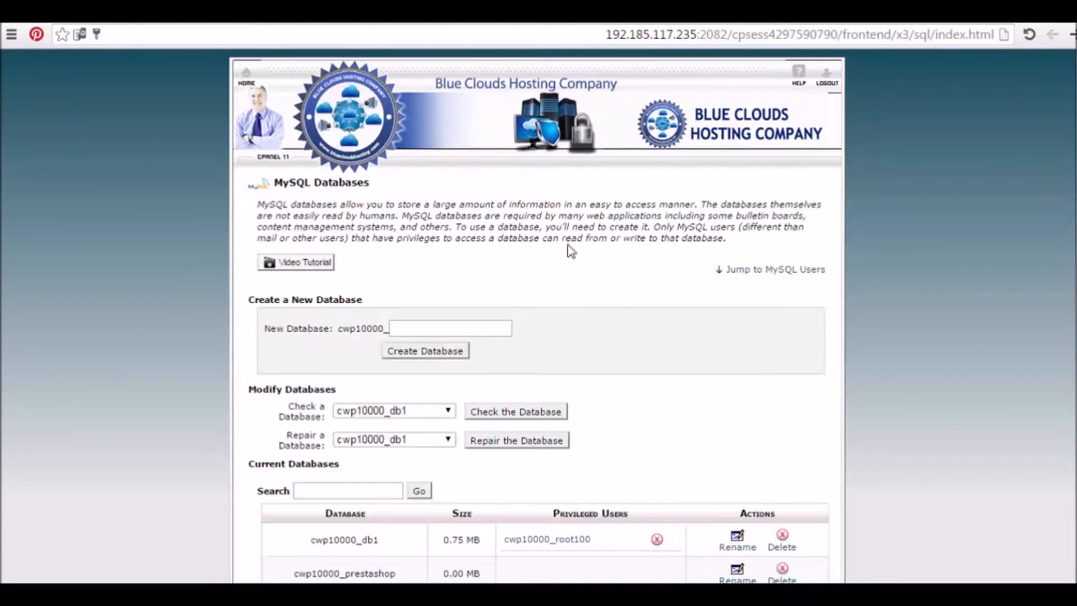
scroll(539, 314, "down", 3)
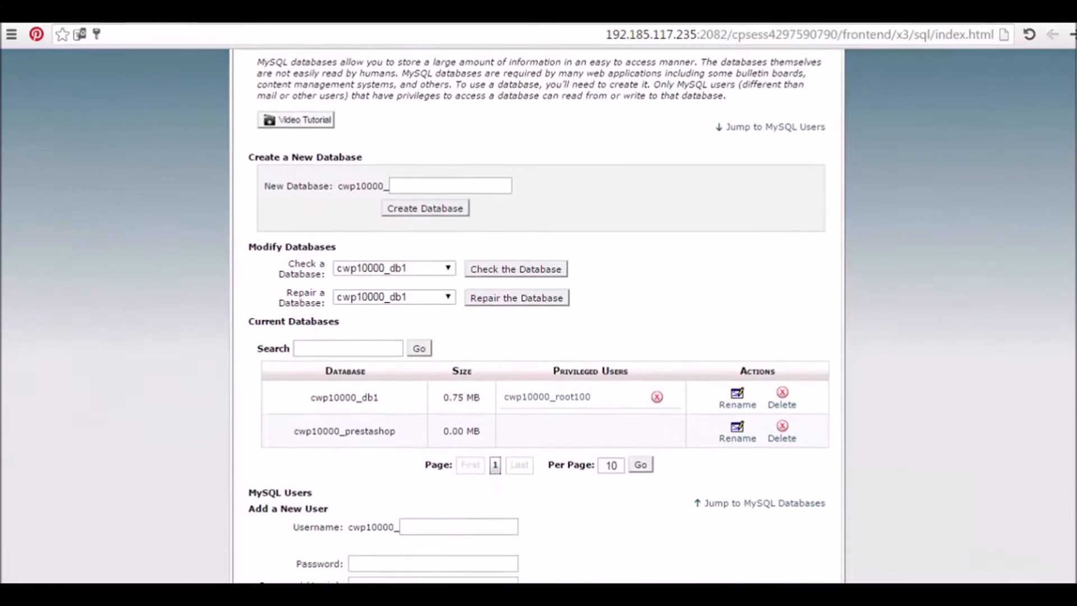
scroll(539, 315, "down", 1)
scroll(539, 314, "down", 2)
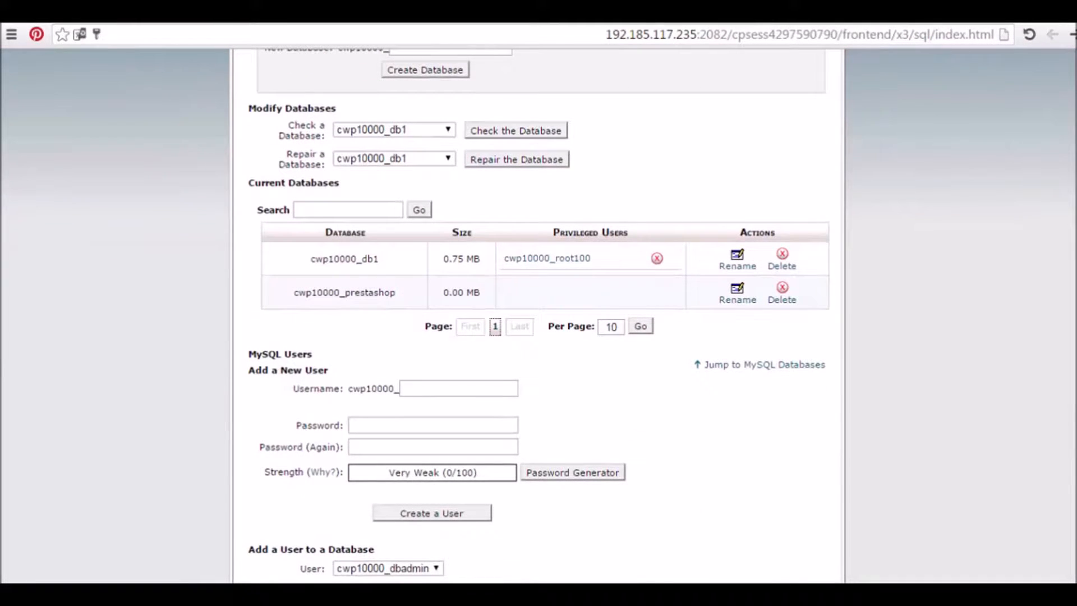
scroll(539, 314, "down", 1)
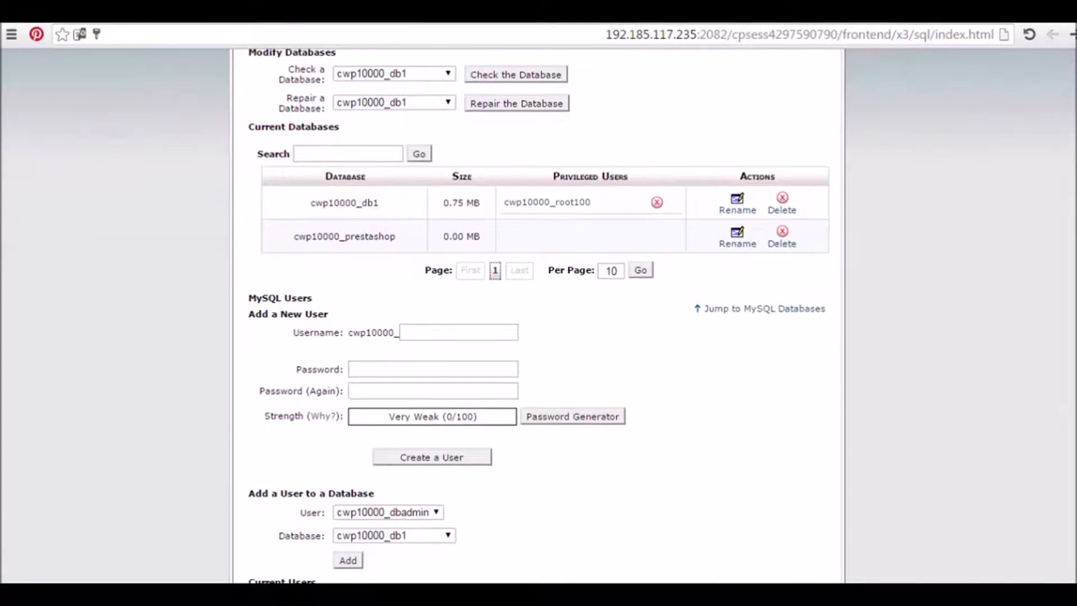
scroll(538, 314, "down", 2)
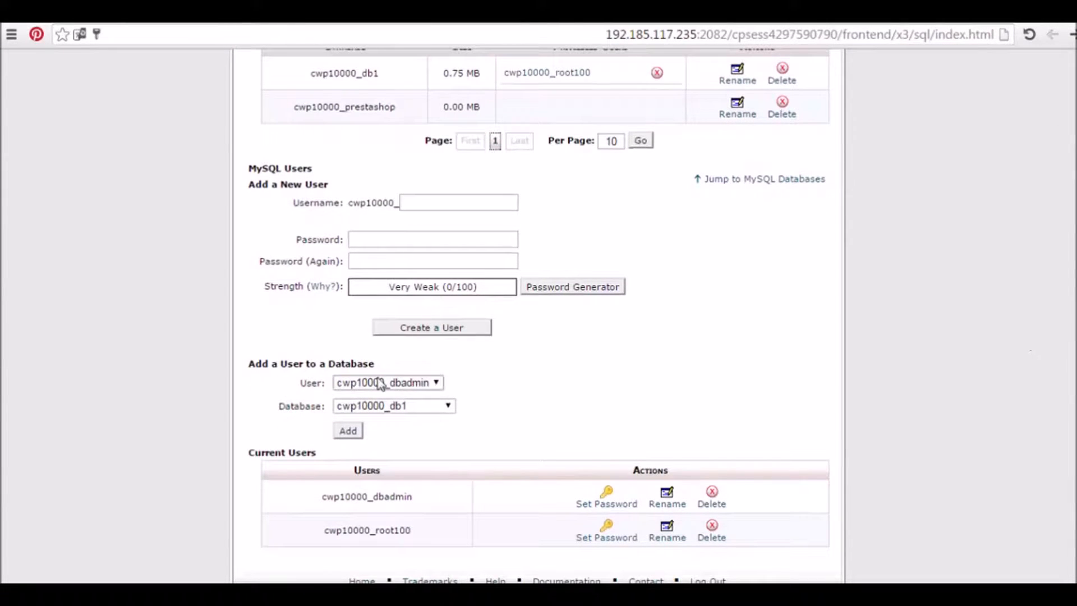
scroll(998, 378, "down", 1)
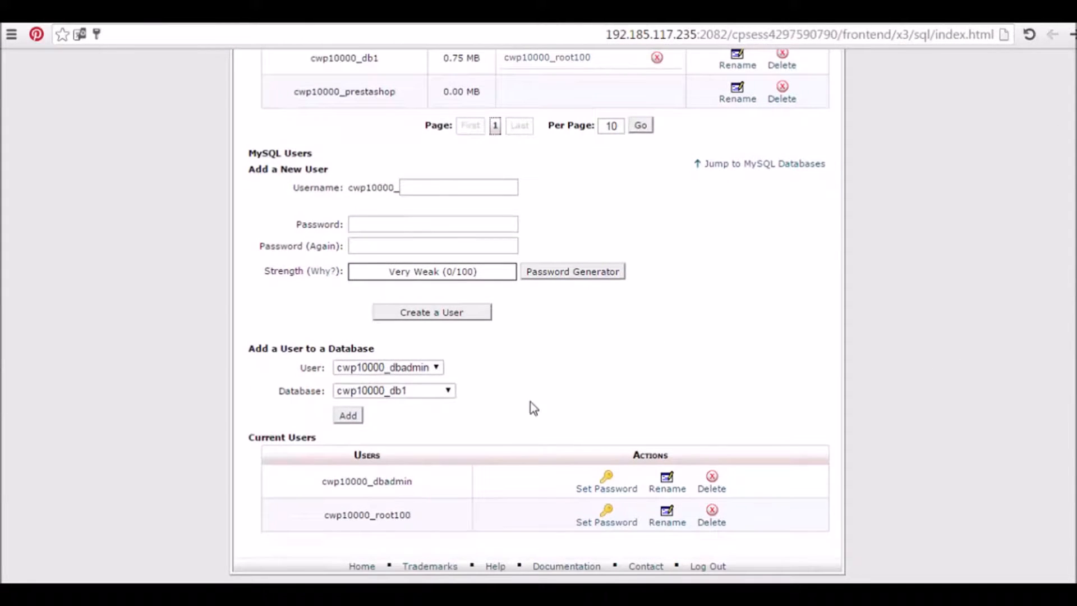
left_click(416, 370)
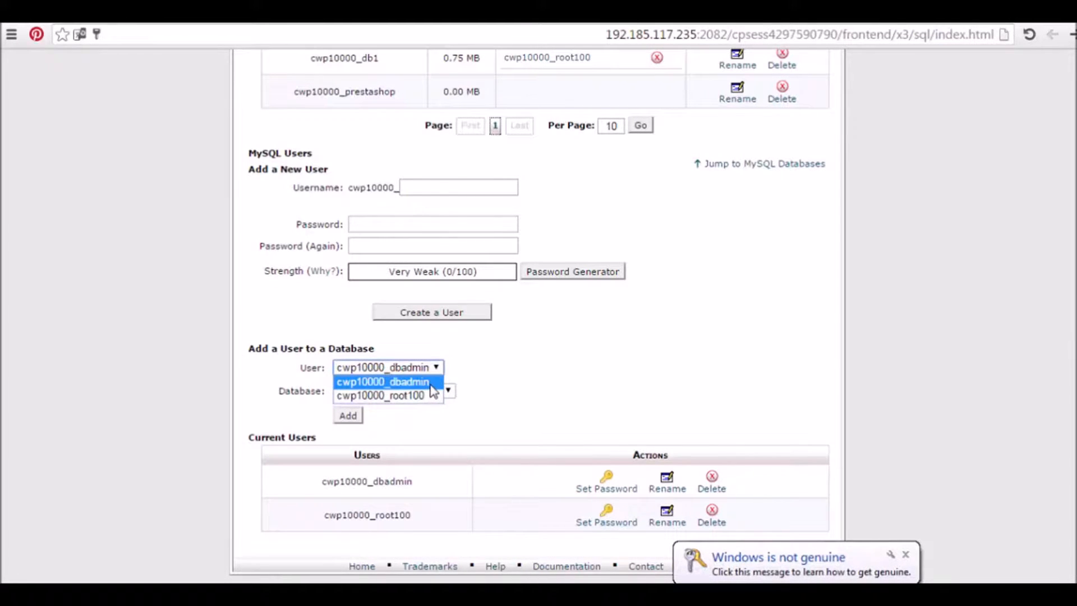
left_click(431, 382)
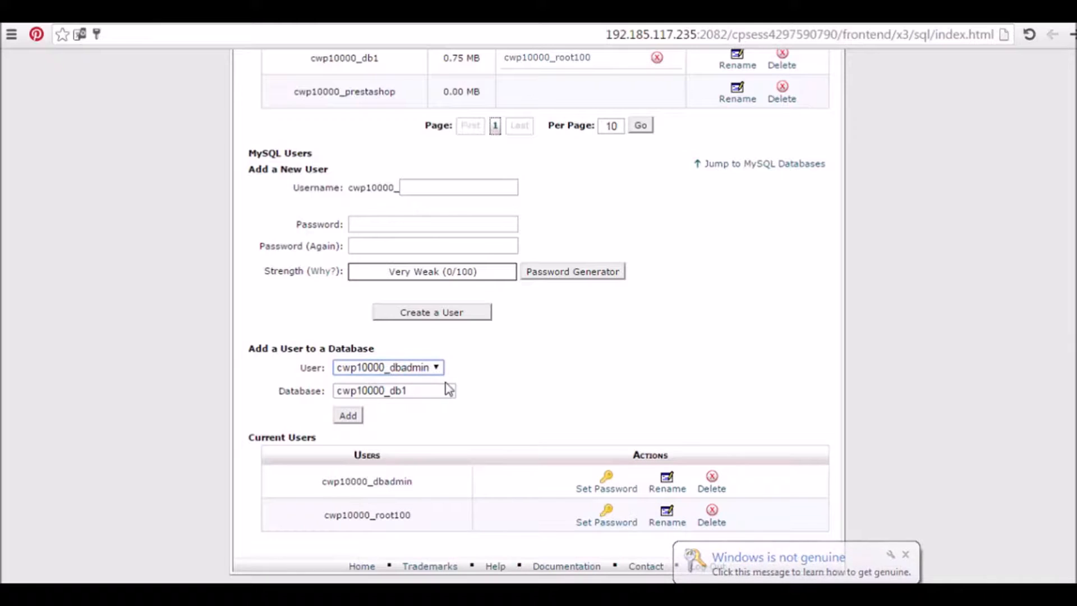
left_click(436, 395)
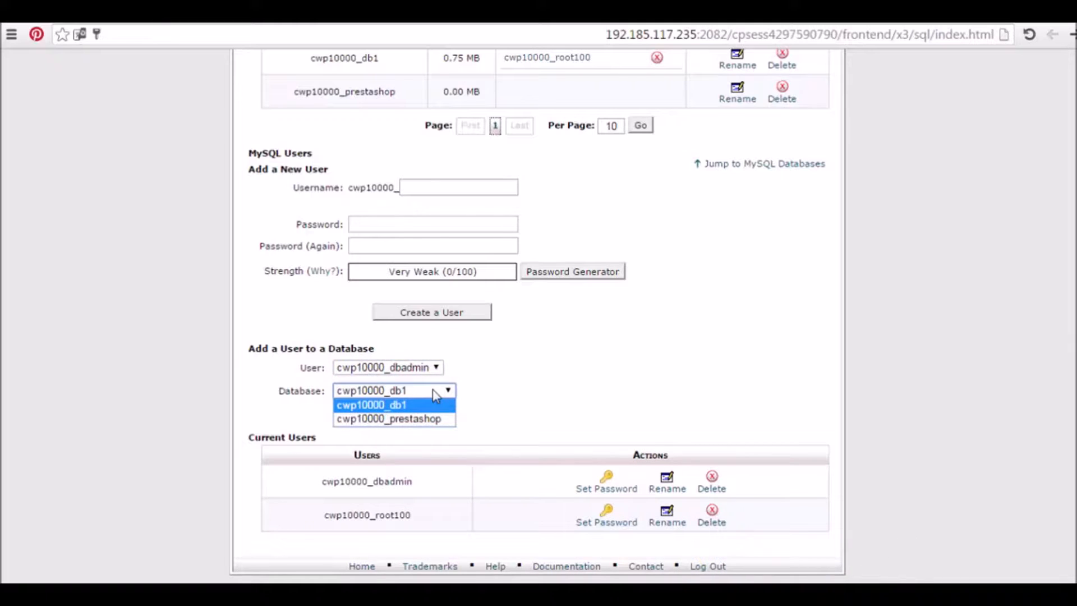
left_click(435, 429)
left_click(348, 415)
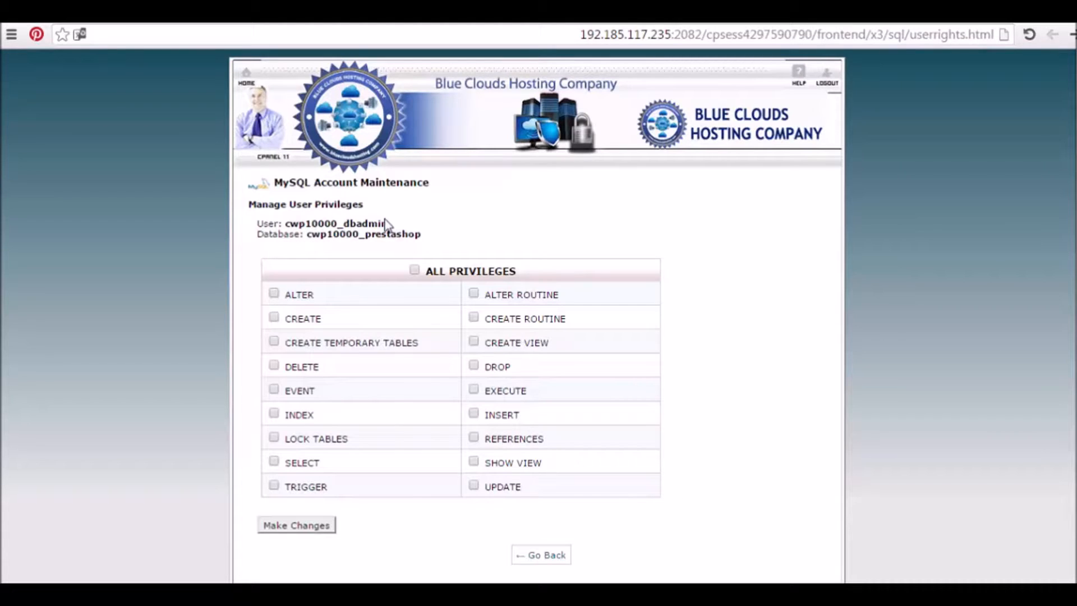
Grant ALL PRIVILEGES to dbadmin on prestashop, save the changes, and return to cPanel home
left_click(414, 272)
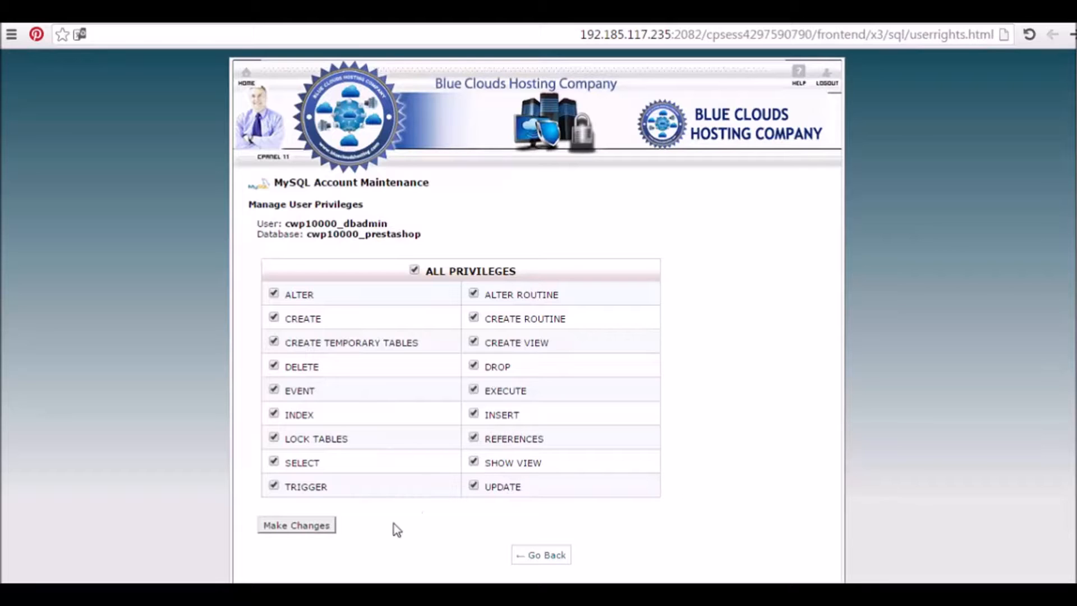
left_click(292, 525)
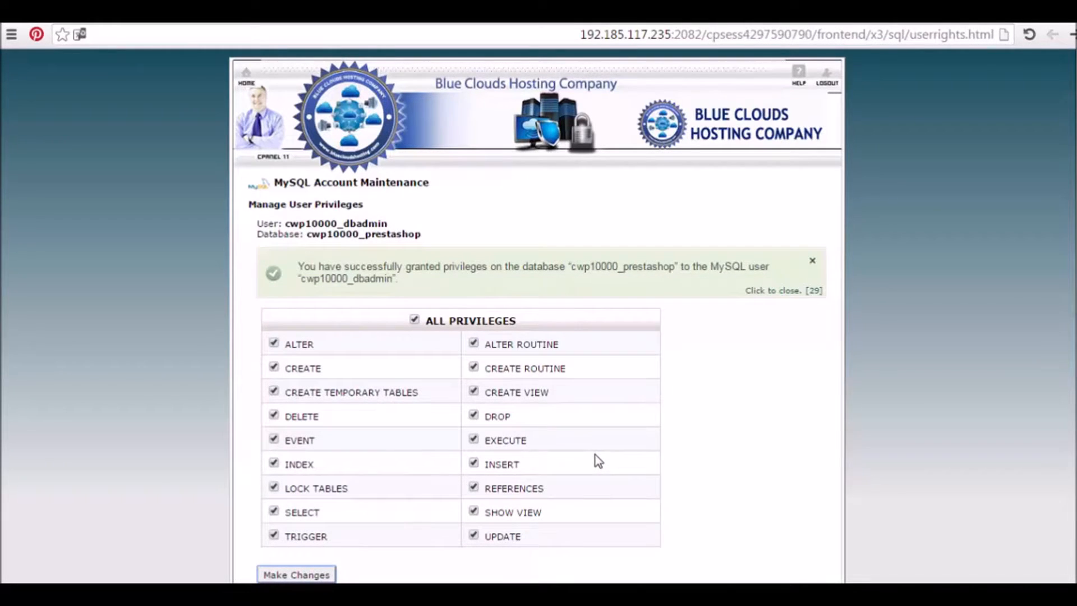
scroll(538, 314, "down", 3)
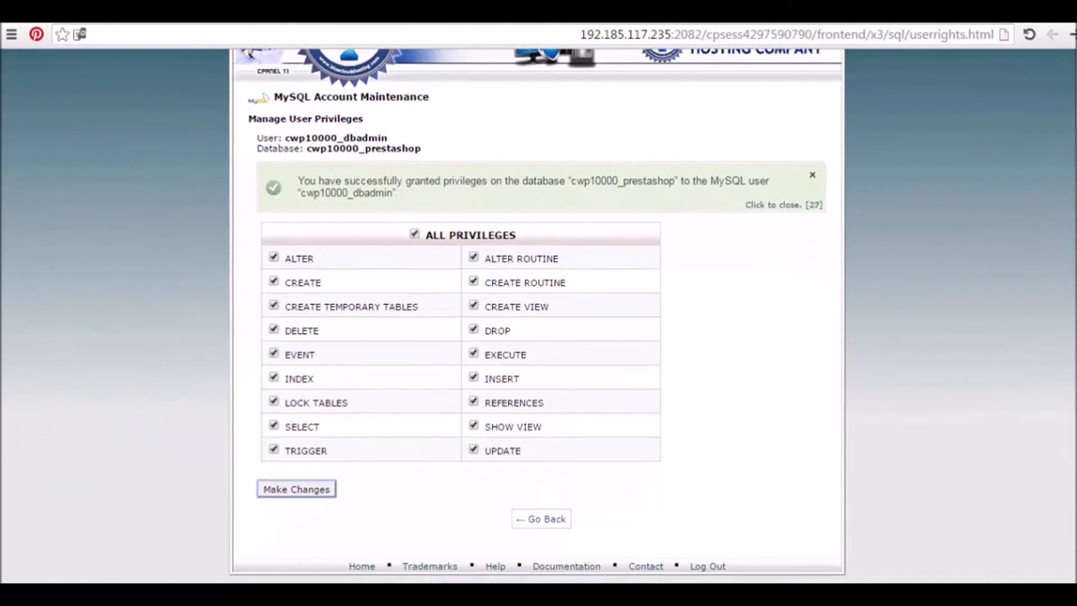
scroll(1057, 306, "up", 1)
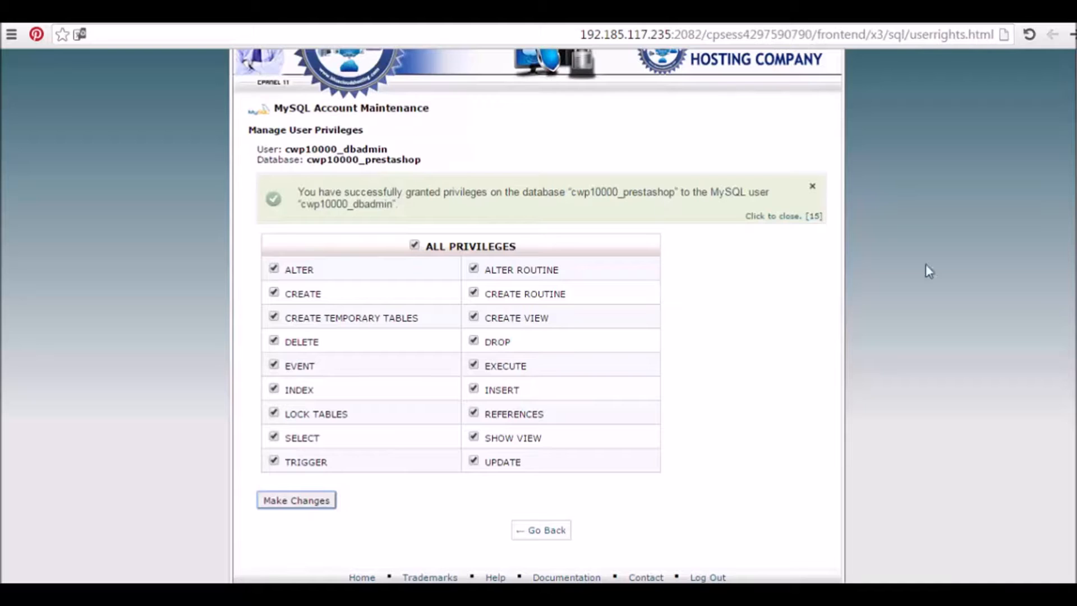
scroll(774, 118, "up", 2)
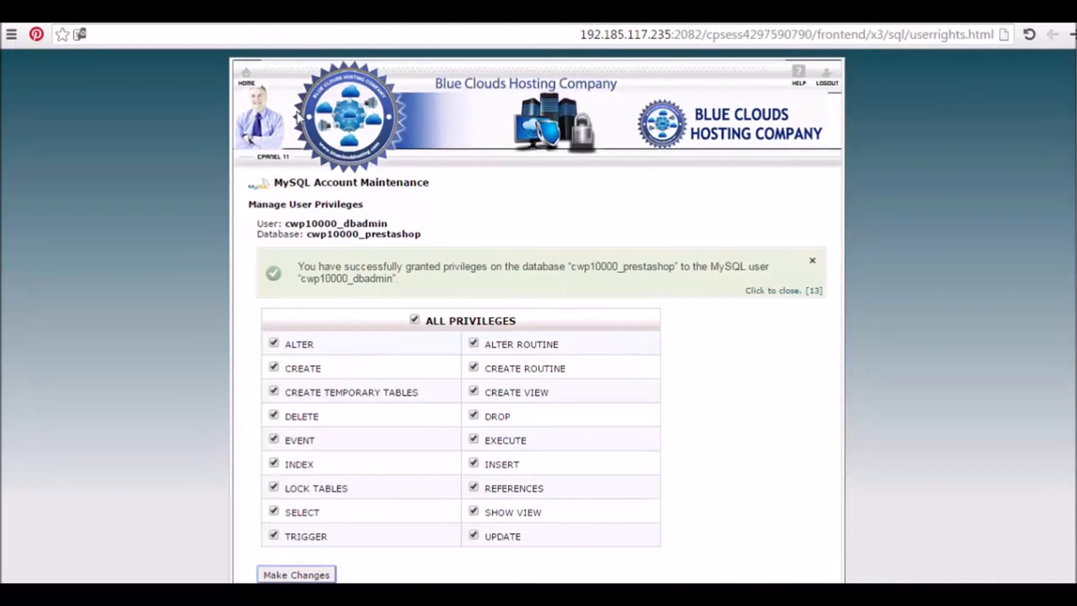
left_click(248, 85)
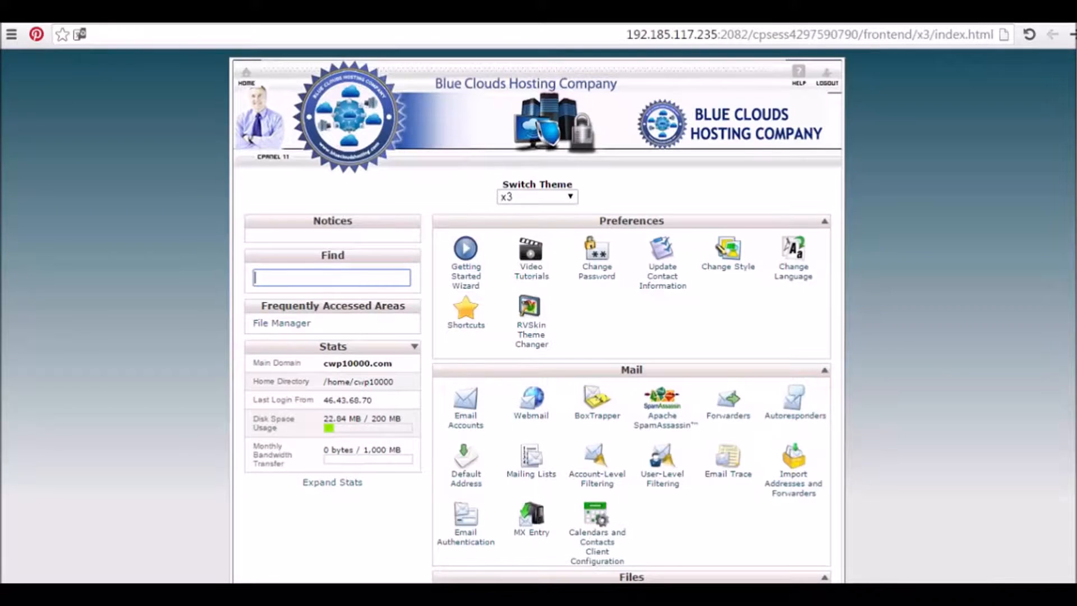
scroll(1042, 302, "down", 3)
scroll(1042, 302, "up", 2)
scroll(539, 314, "up", 1)
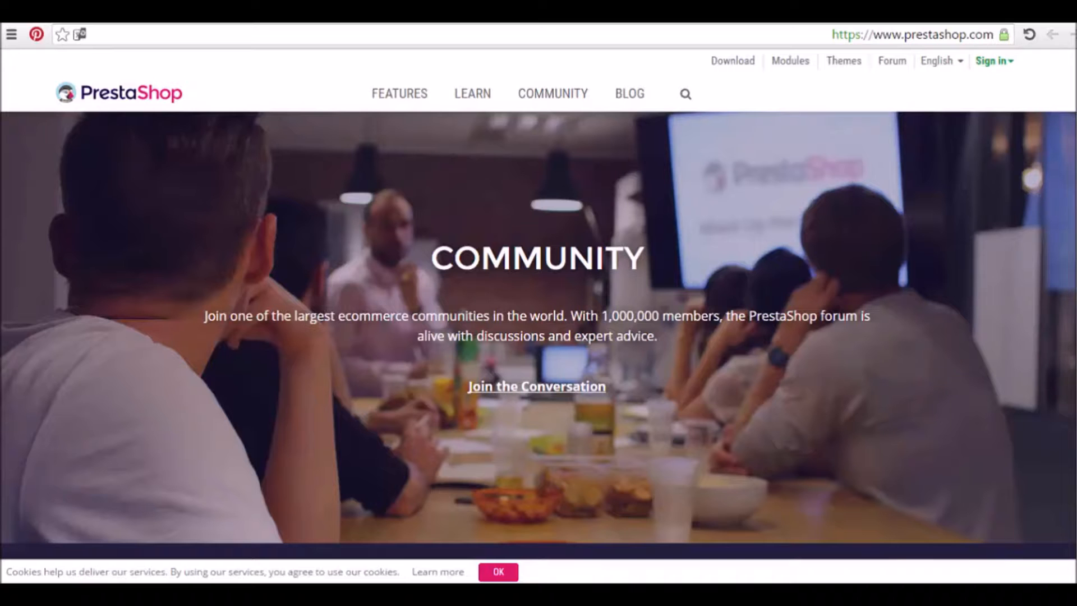
Scroll the PrestaShop homepage and open its Download page from the PrestaShop Download button
scroll(538, 325, "down", 10)
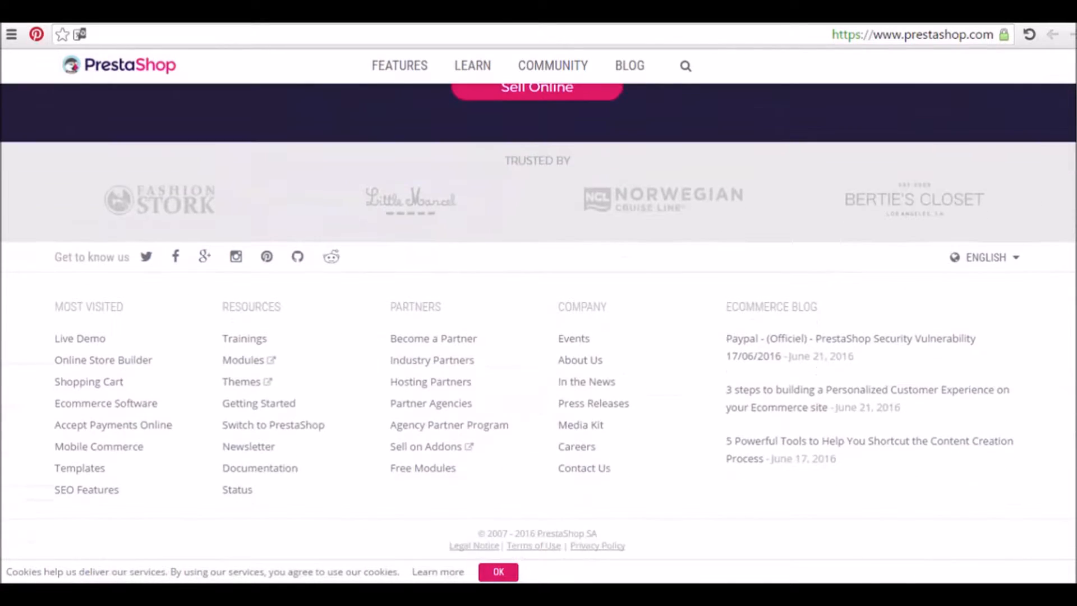
scroll(539, 320, "up", 15)
scroll(539, 337, "up", 10)
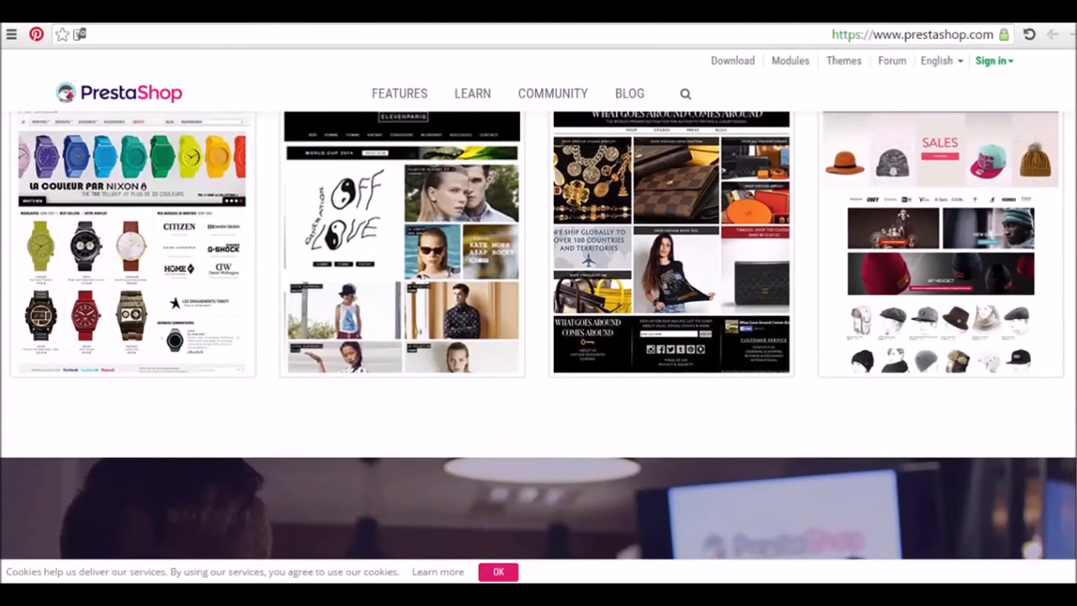
scroll(538, 337, "up", 3)
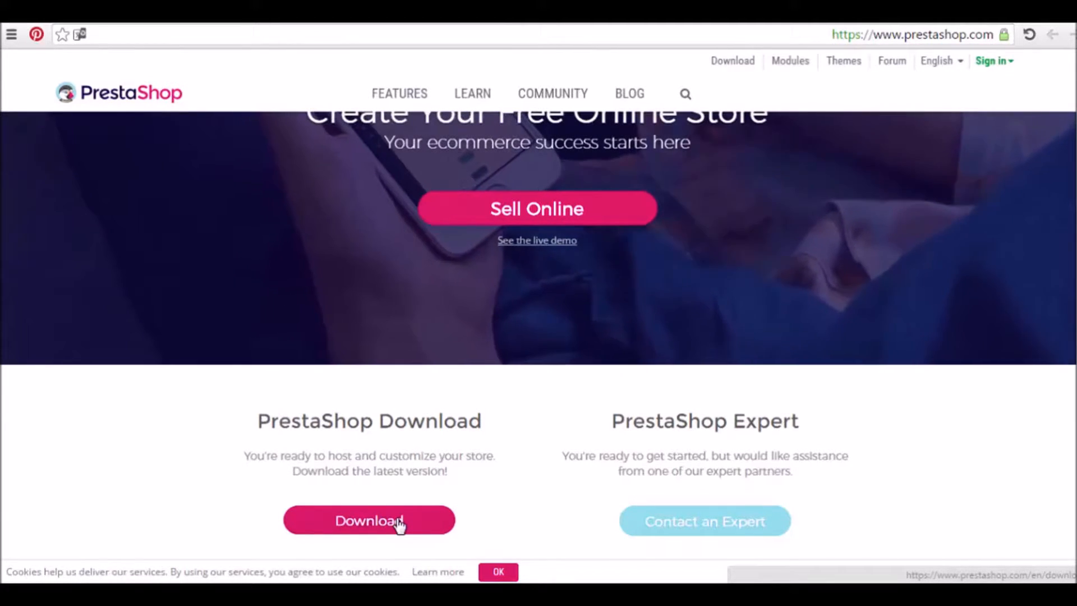
left_click(399, 524)
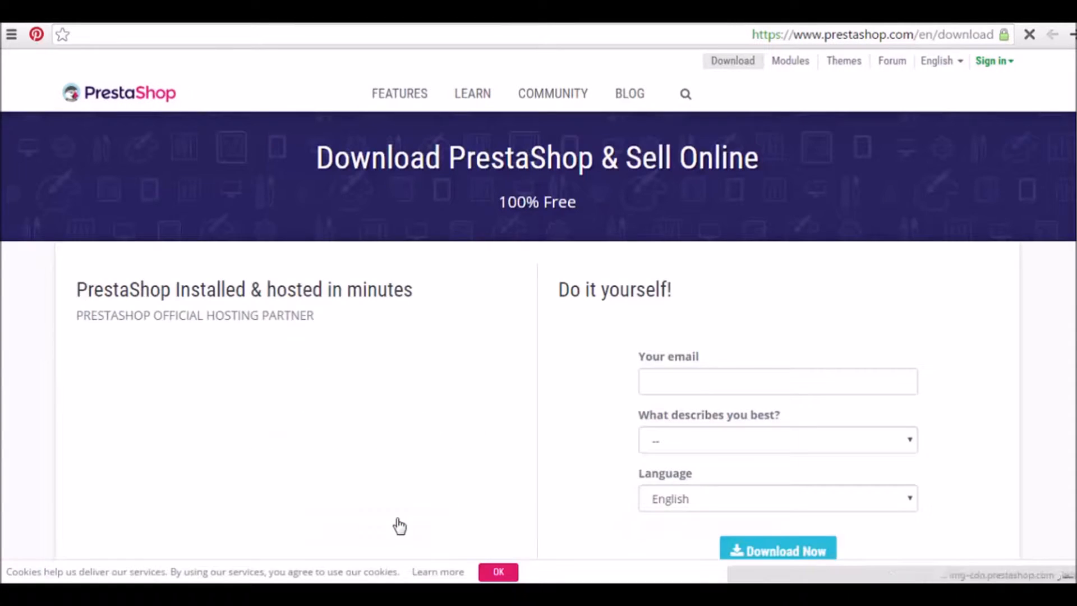
Fill the form with the saved e-mail, role 'I have a physical shop and want to sell online', and English
left_click(713, 387)
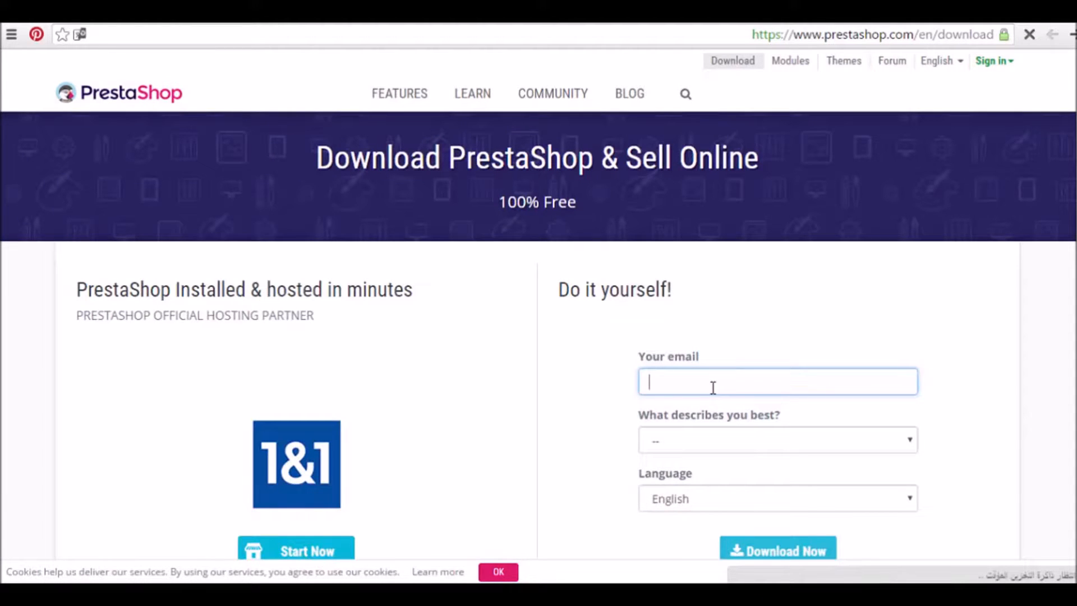
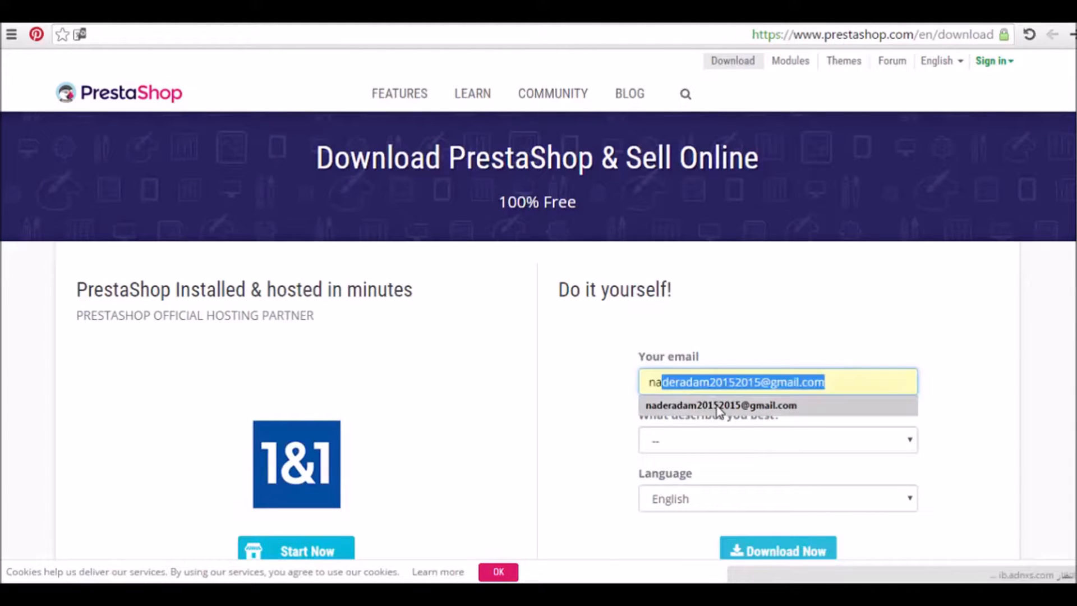
left_click(720, 405)
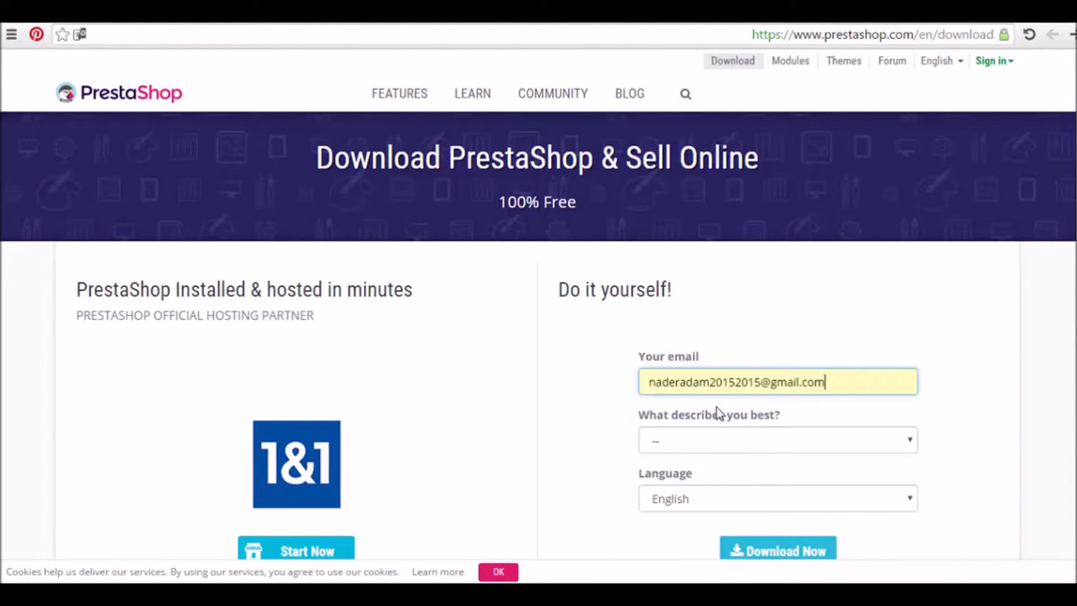
left_click(748, 441)
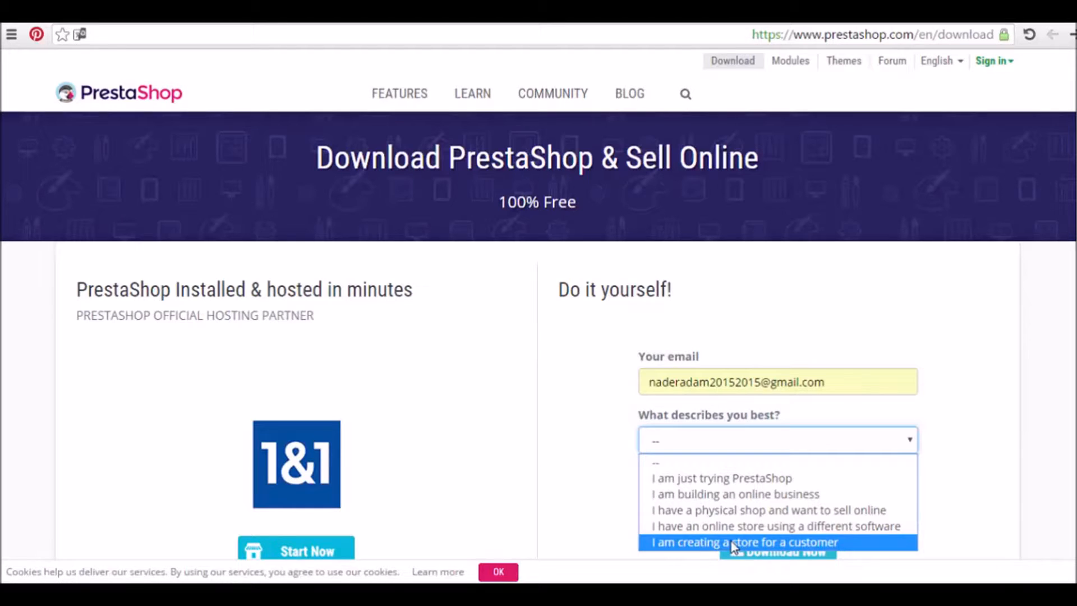
left_click(711, 512)
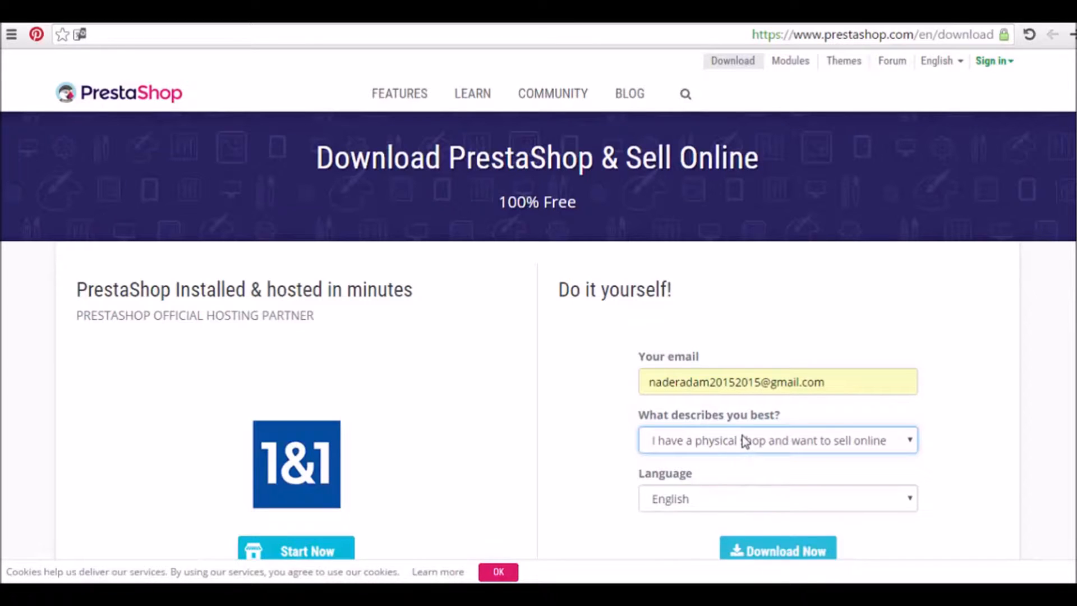
left_click(782, 505)
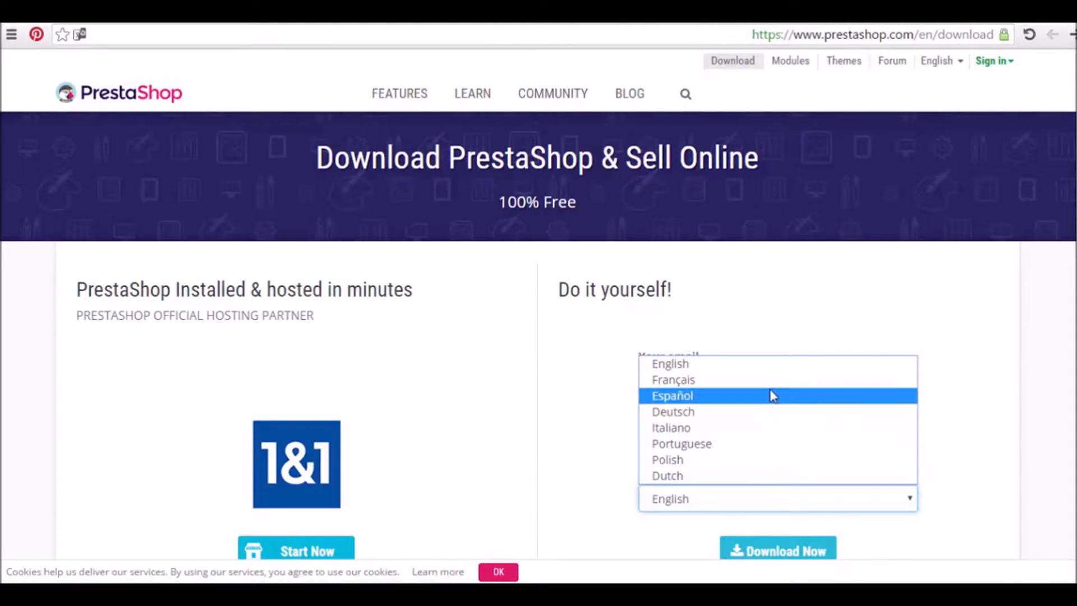
left_click(770, 370)
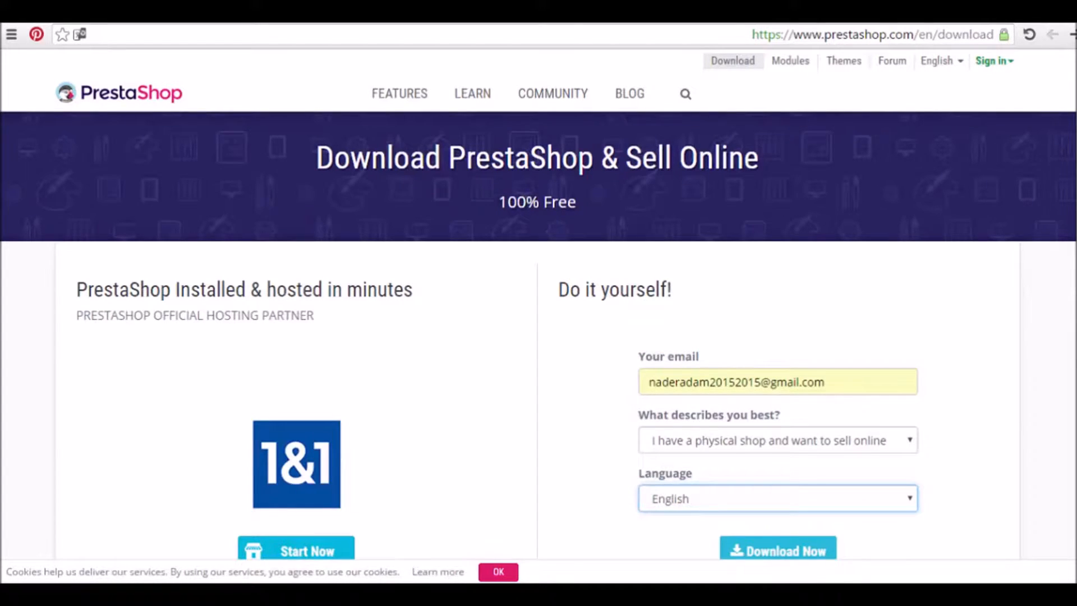
scroll(538, 336, "down", 3)
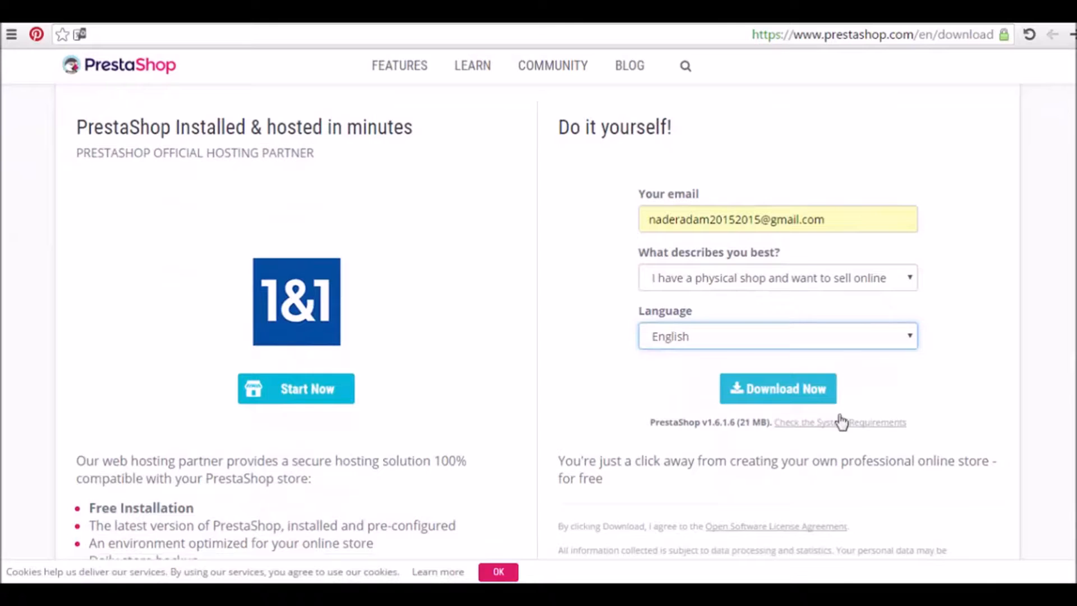
Start downloading prestashop_1.6.1.6.zip, then return to the cPanel tab
left_click(785, 396)
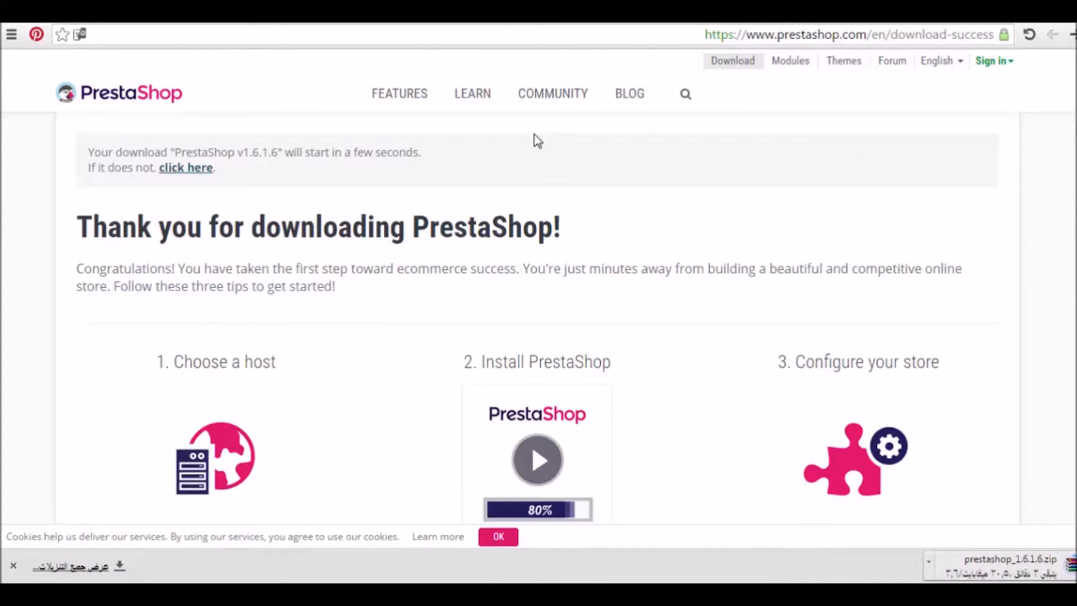
left_click(72, 11)
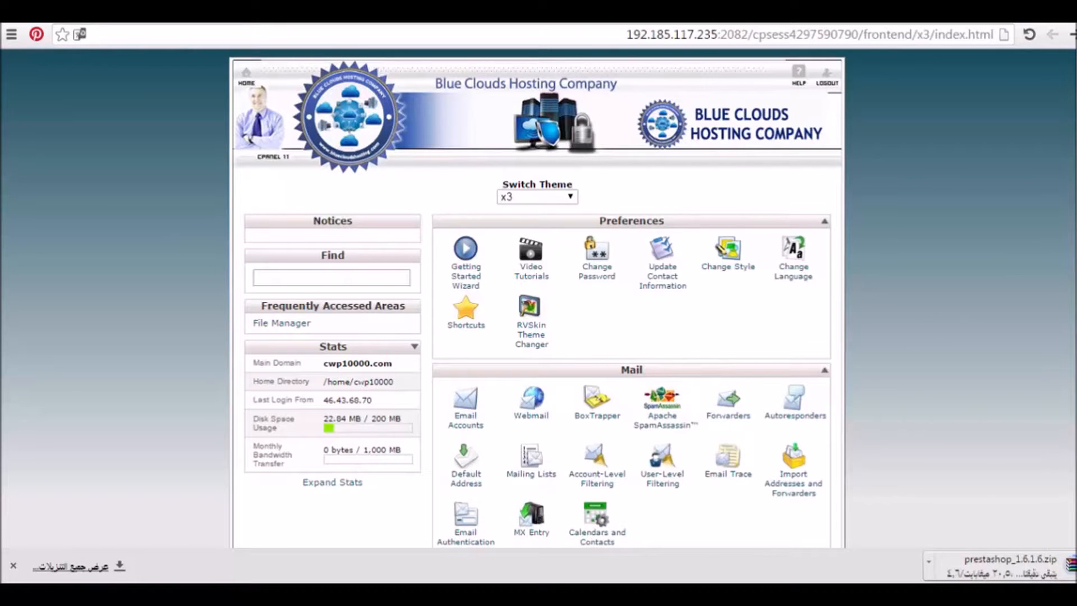
Open File Manager from the Files section at the Web Root (public_html)
scroll(539, 297, "down", 3)
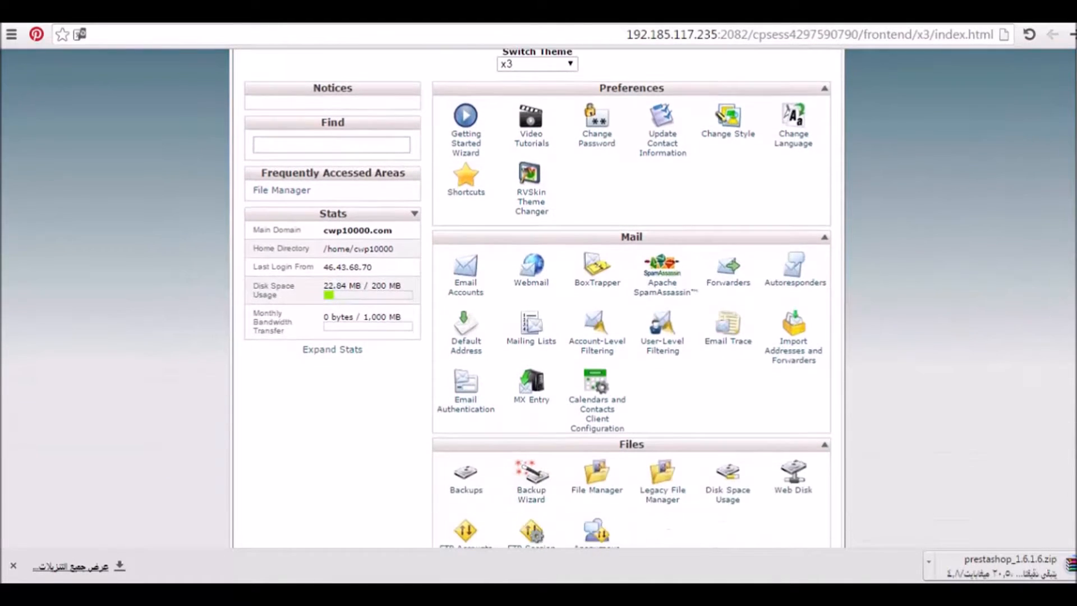
scroll(613, 329, "down", 3)
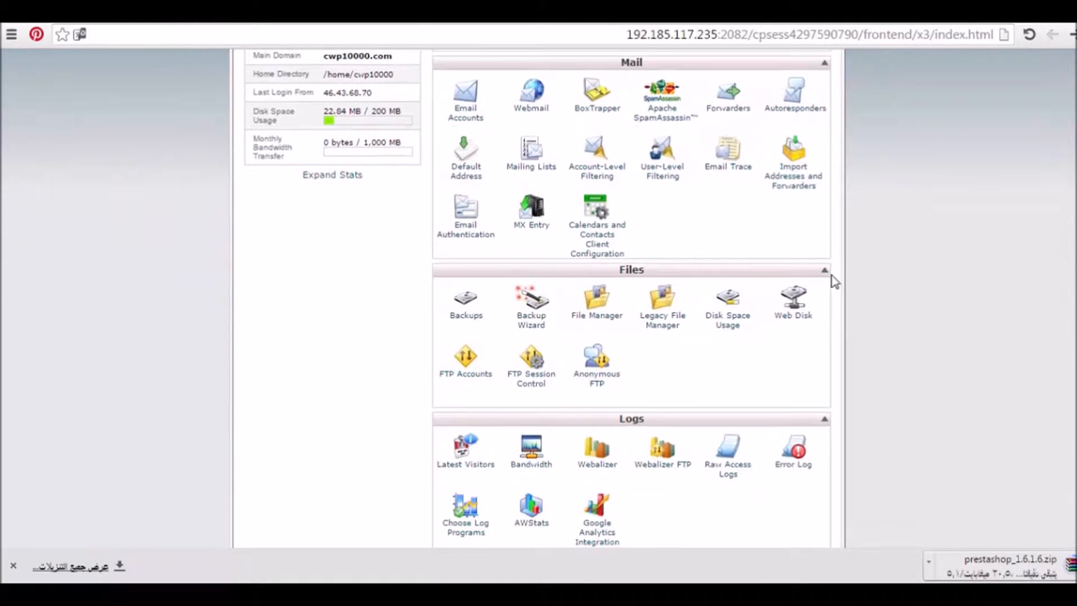
left_click(604, 320)
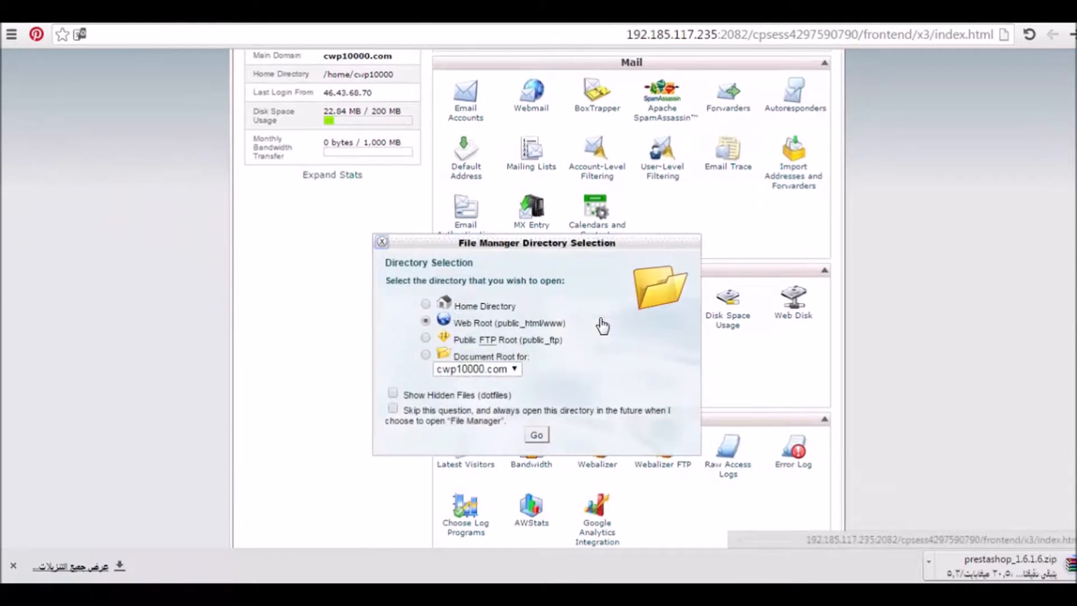
left_click(537, 435)
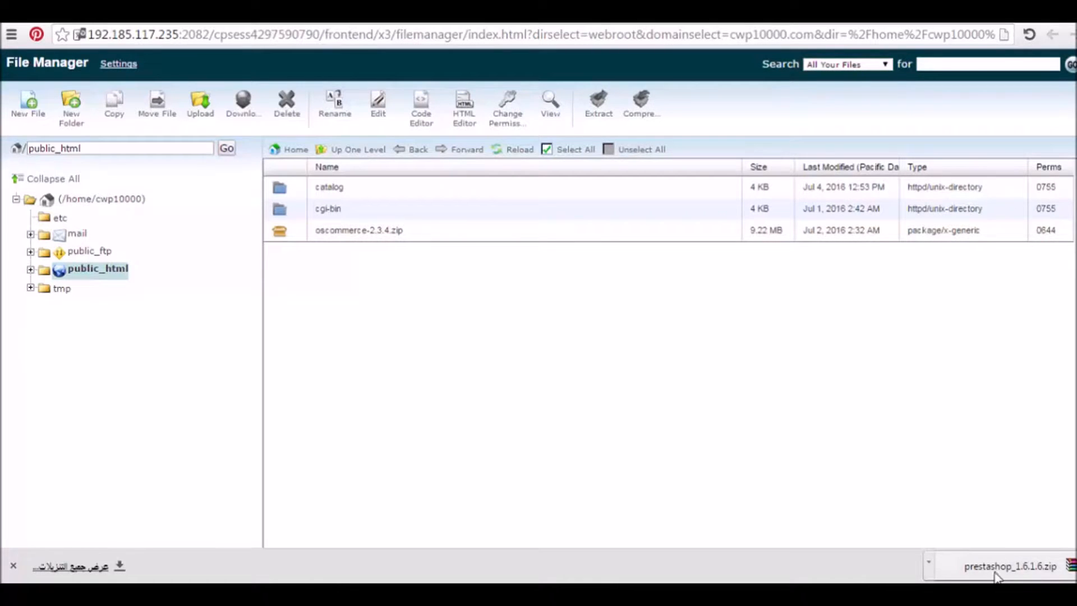
left_click_drag(1006, 578, 982, 552)
left_click_drag(1032, 575, 1047, 578)
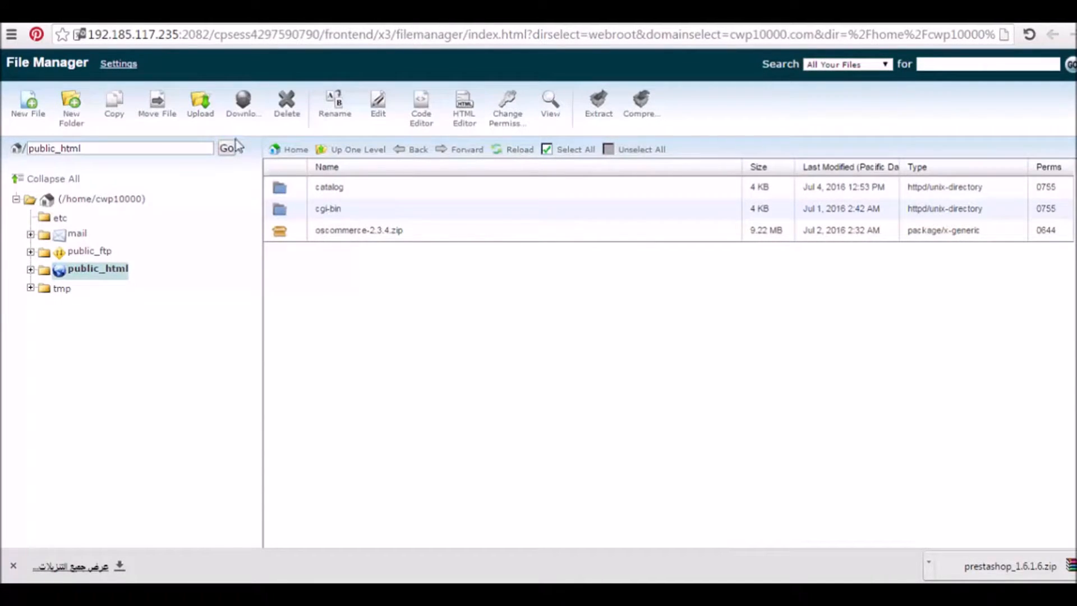
left_click(204, 110)
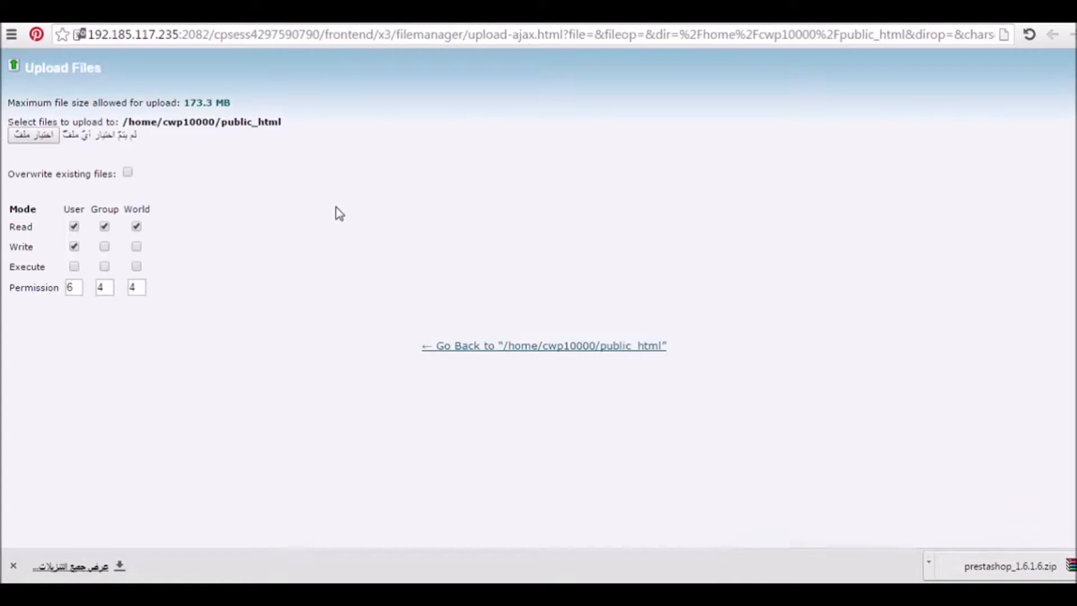
Choose prestashop_1.6.1.6 from the Downloads folder as the file to upload
left_click(28, 137)
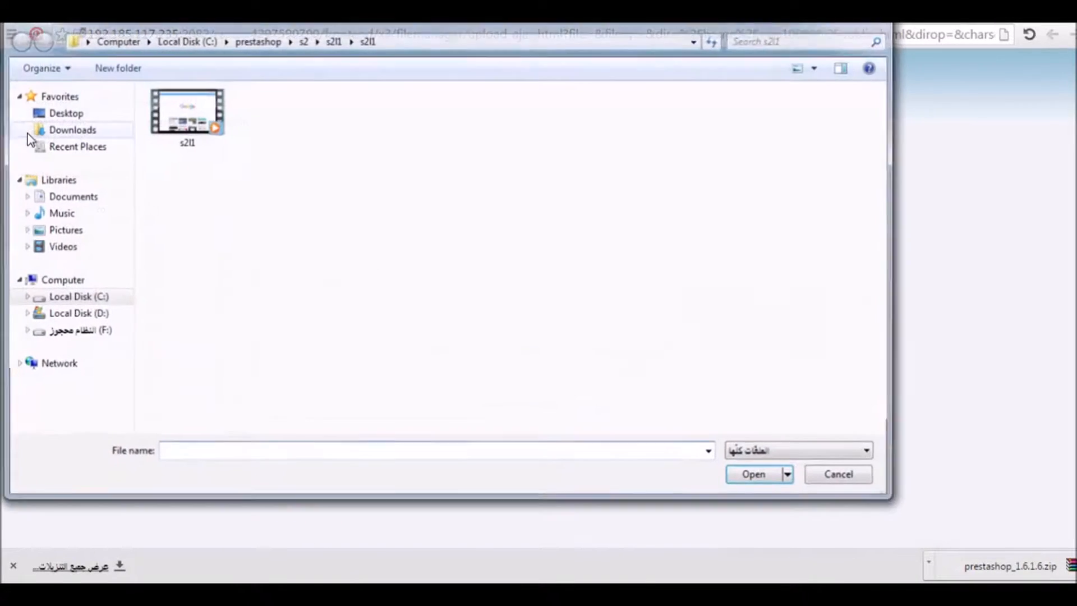
left_click(74, 134)
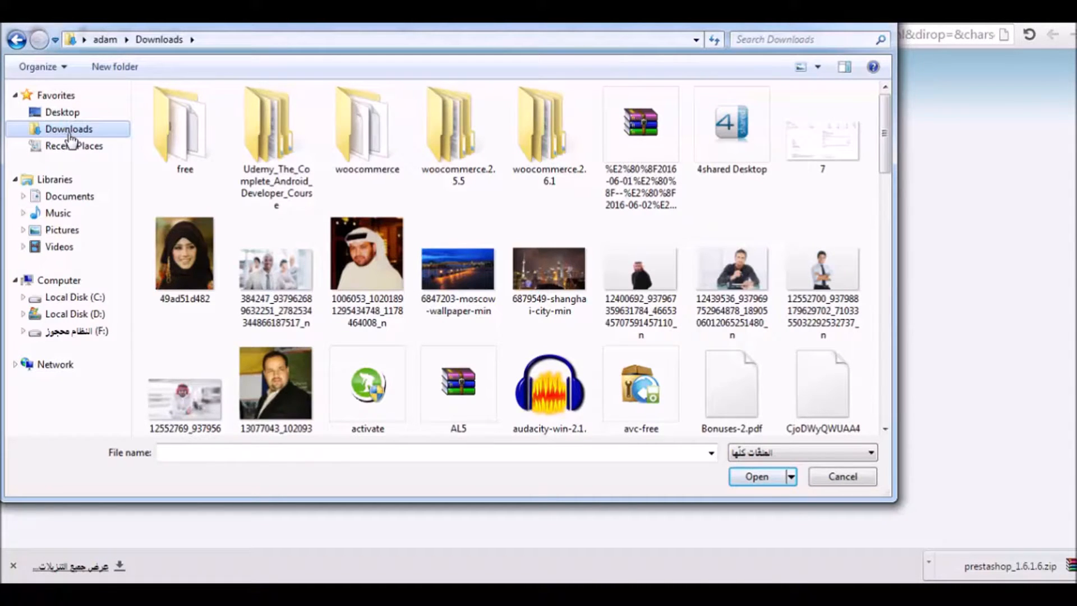
left_click(677, 157)
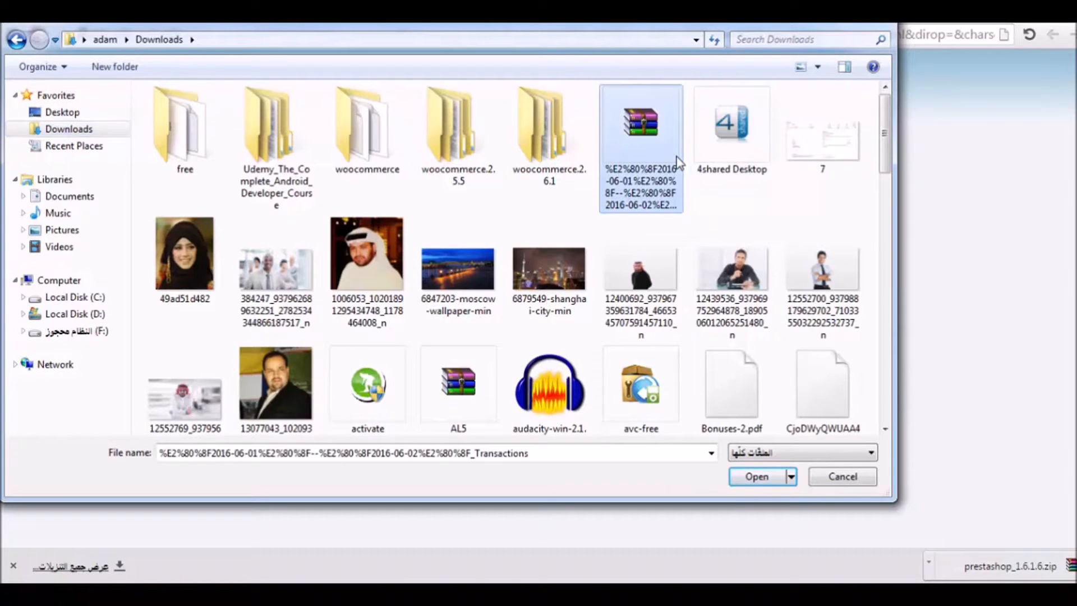
key("p")
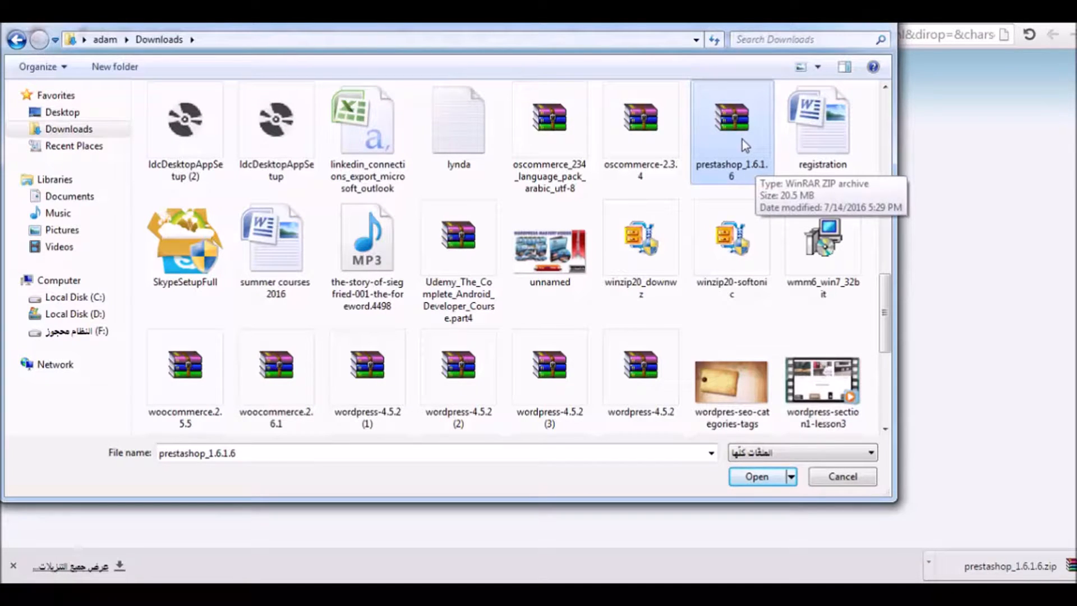
left_click(757, 478)
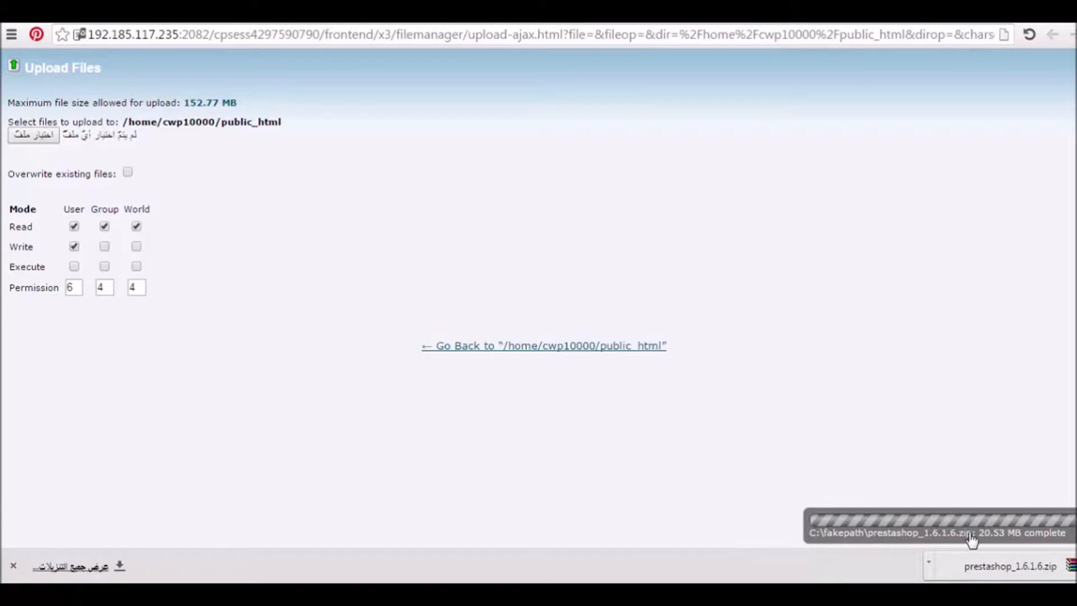
Dismiss the upload-complete notice for prestashop_1.6.1.6.zip
left_click(930, 525)
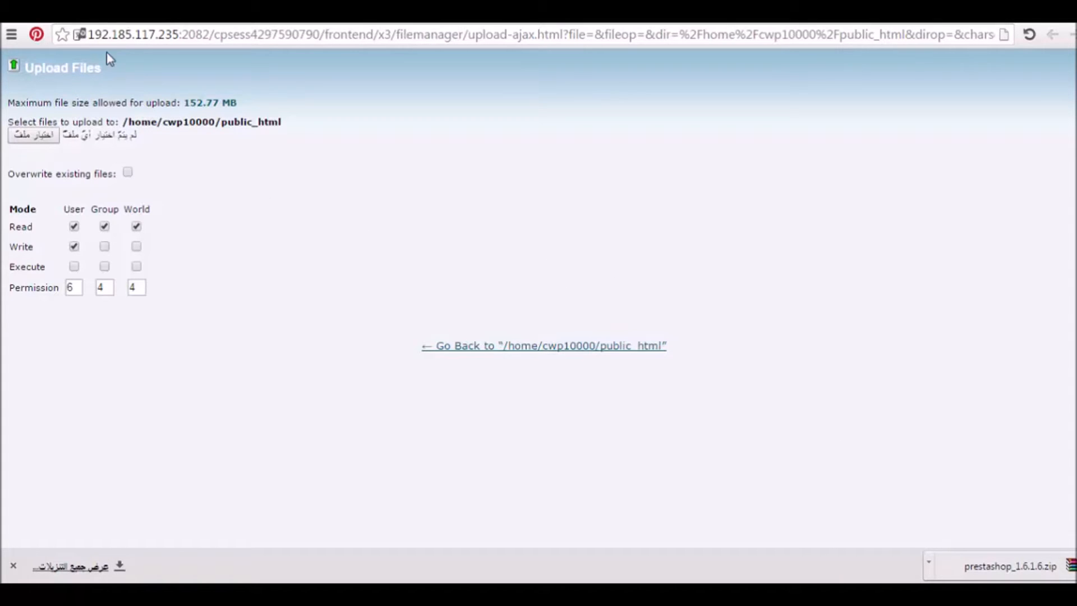
Refresh the public_html listing, extract prestashop_1.6.1.6.zip there, and close the extraction results
left_click(41, 12)
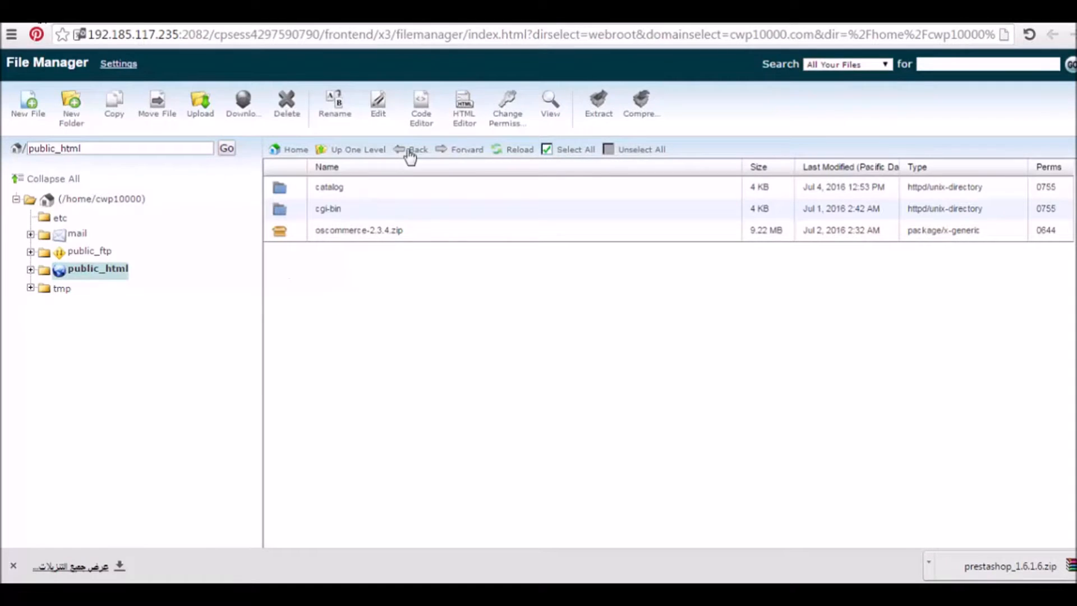
left_click(509, 151)
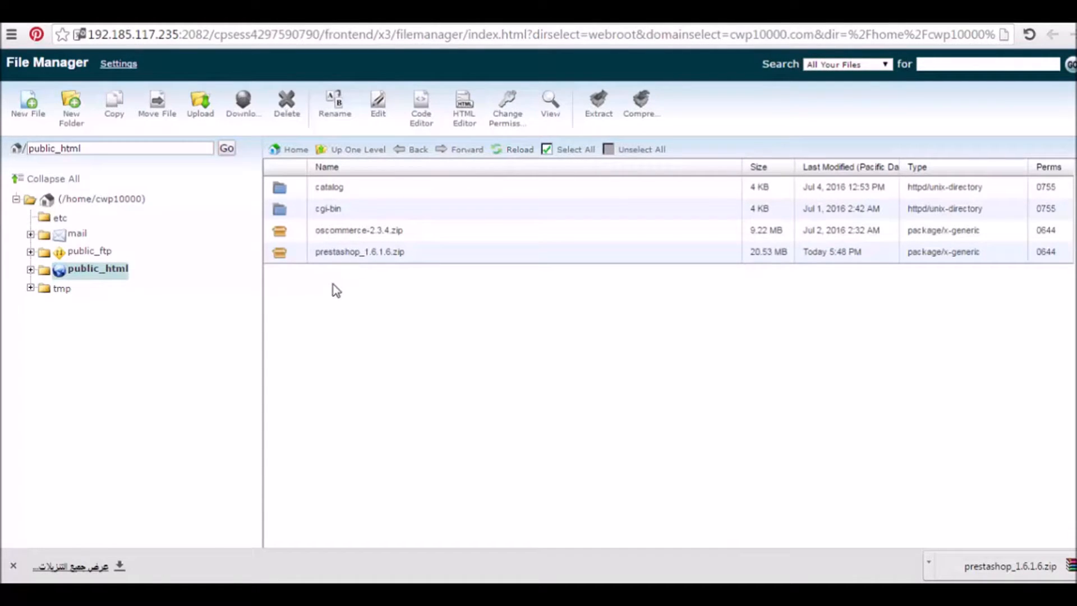
left_click(286, 253)
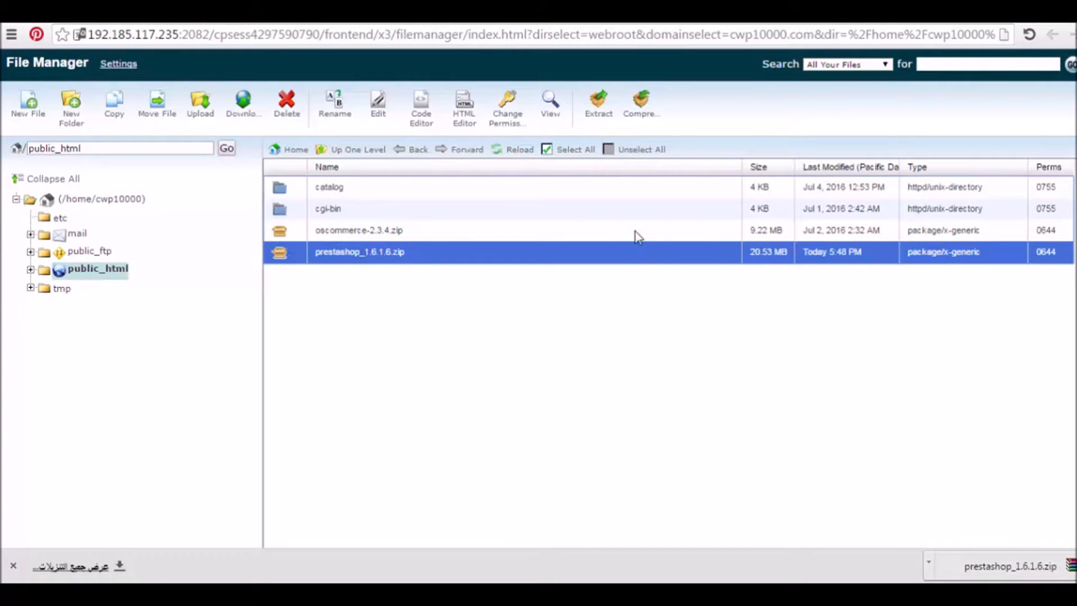
left_click(605, 119)
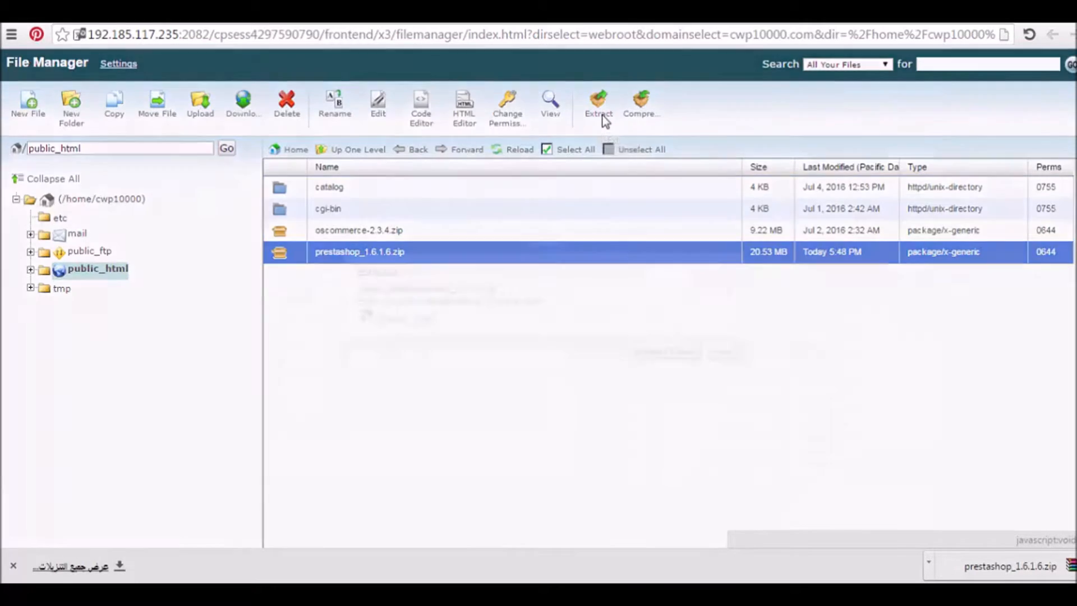
left_click(670, 353)
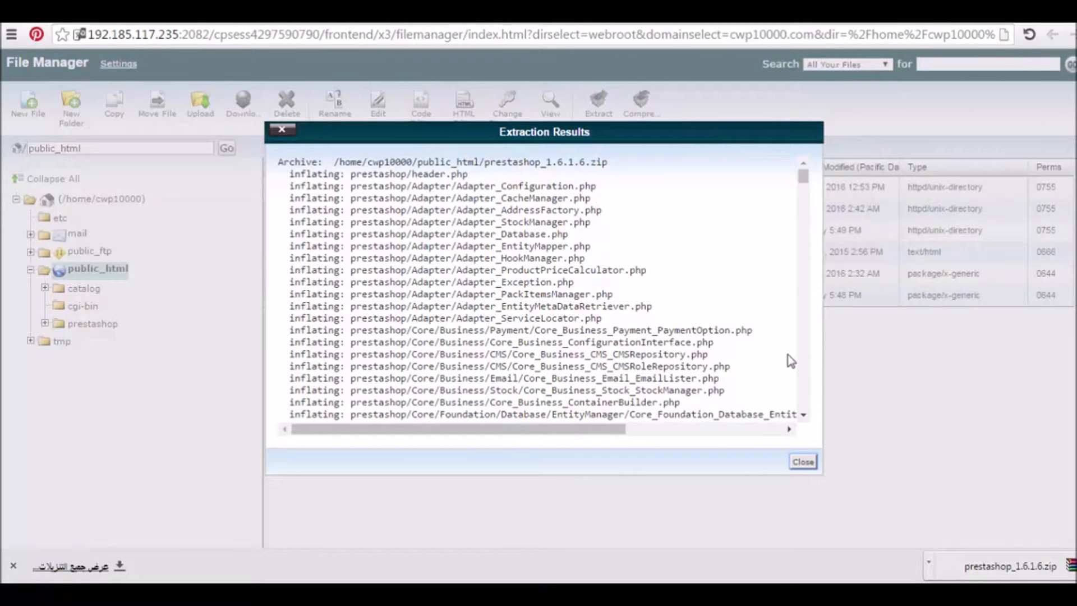
left_click(805, 462)
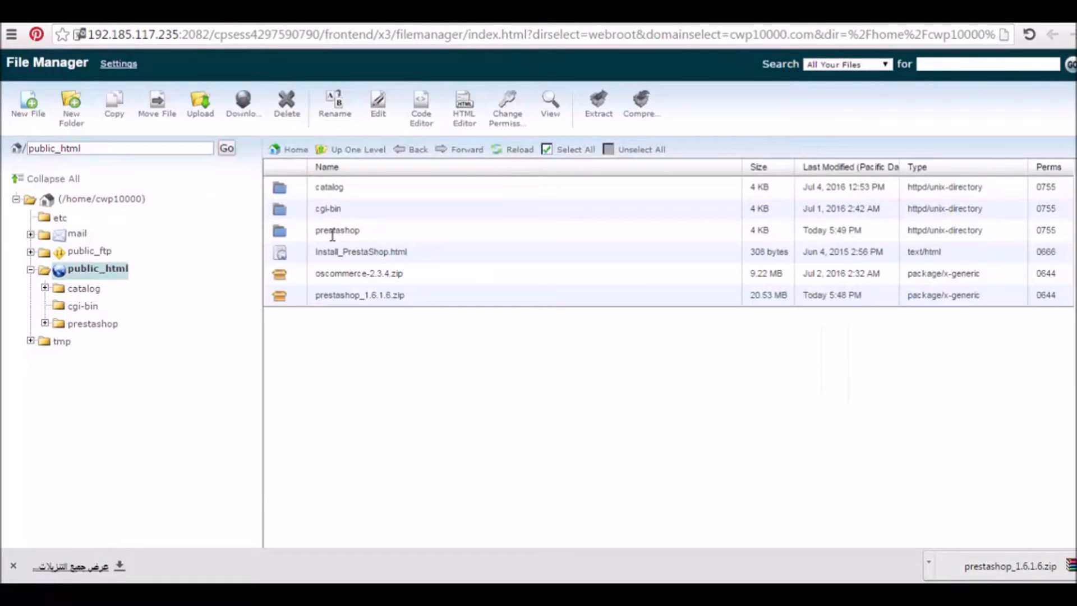
left_click(281, 235)
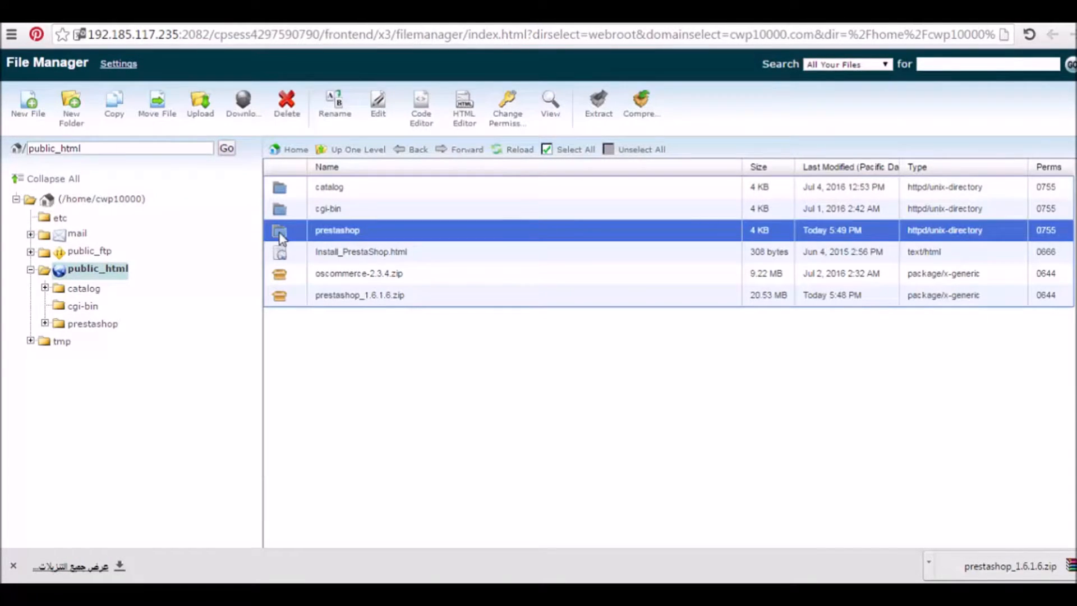
double_click(281, 235)
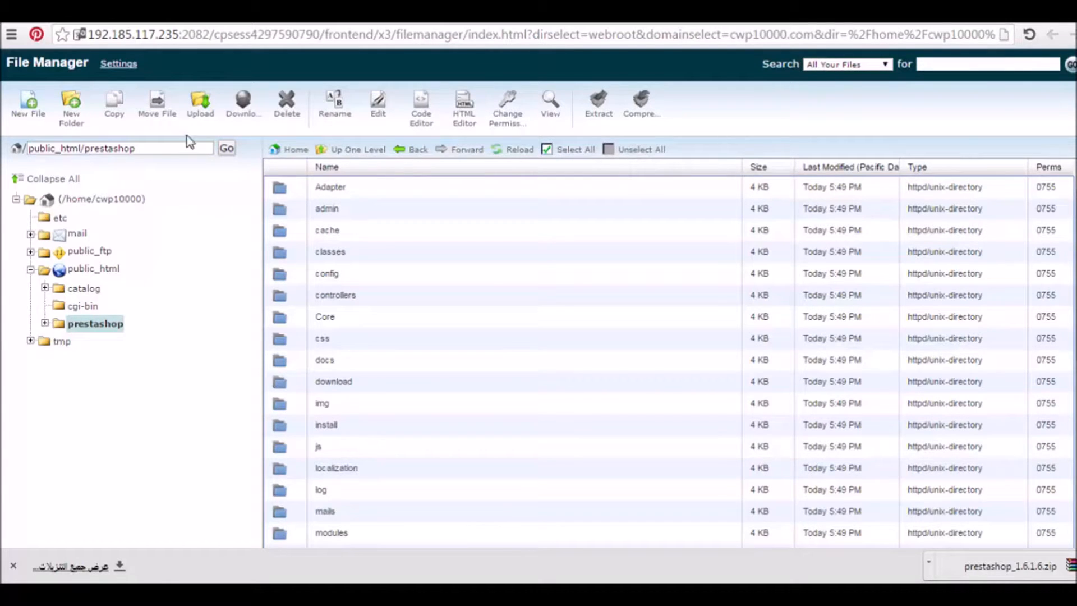
left_click(340, 150)
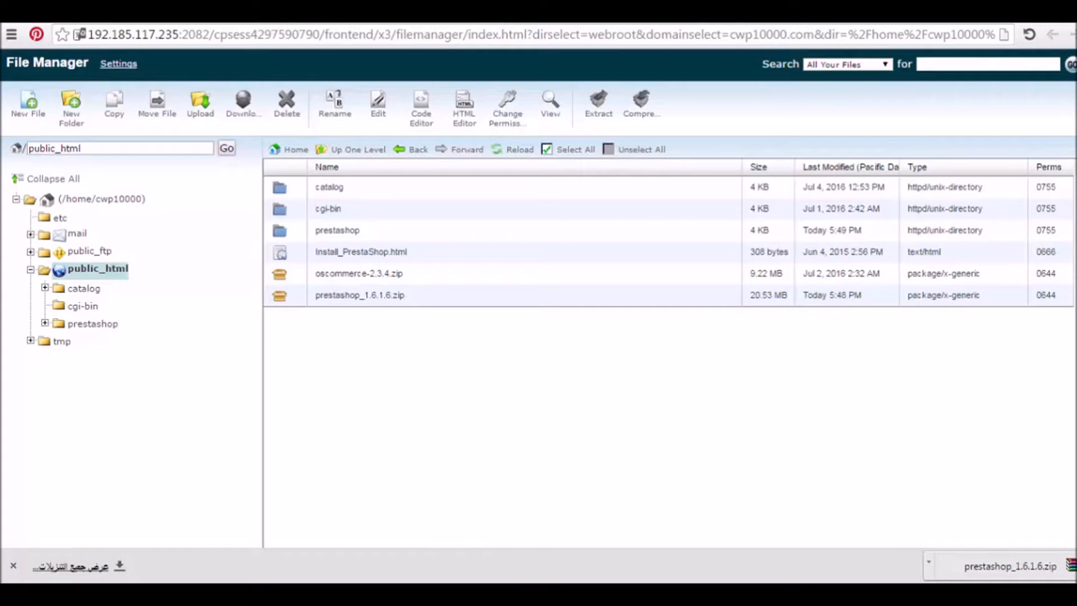
mouse_move(465, 595)
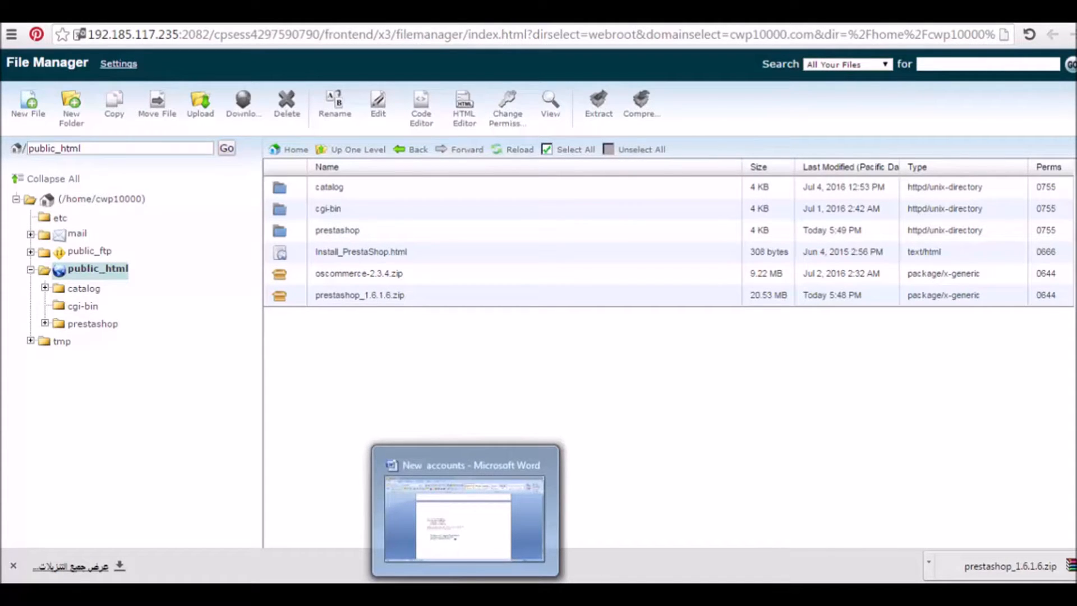
Load turkishgoodscart.com/prestashop in Chrome to bring up the PrestaShop installer
mouse_move(458, 556)
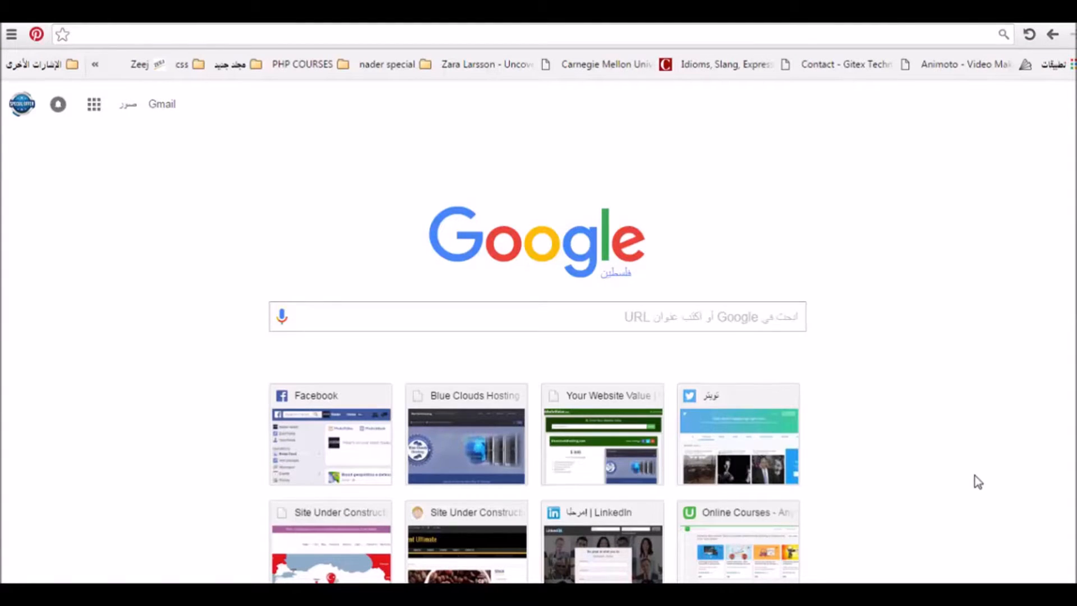
right_click(979, 482)
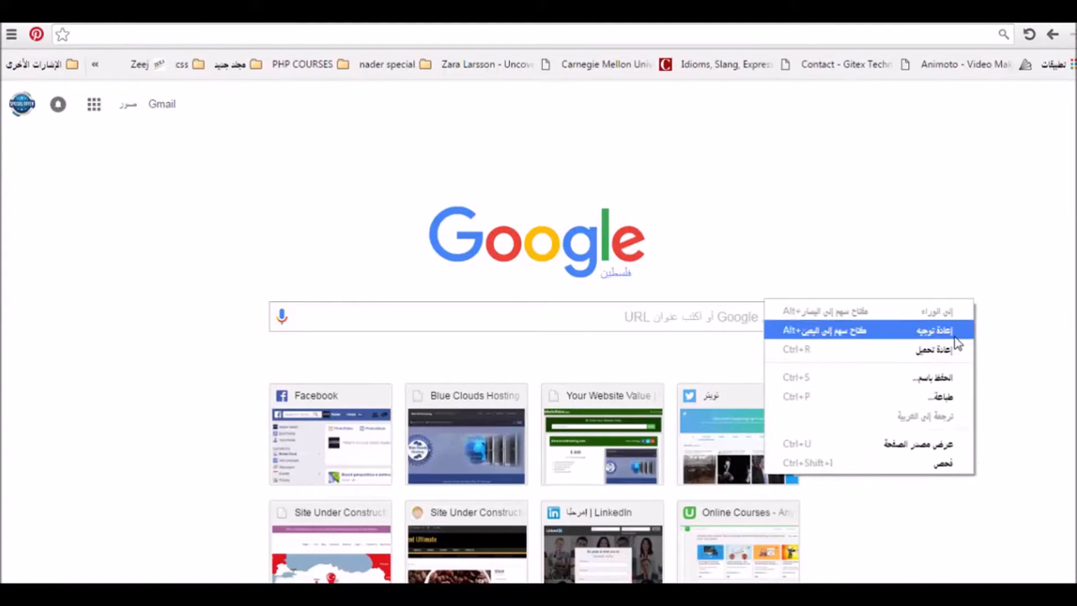
left_click(960, 291)
left_click(942, 33)
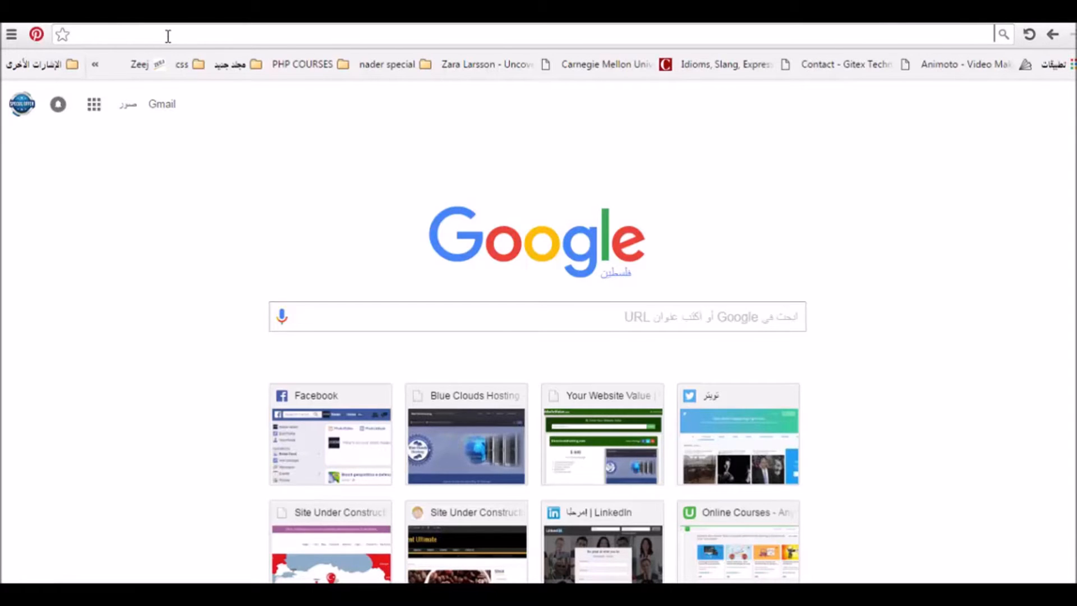
type("tur")
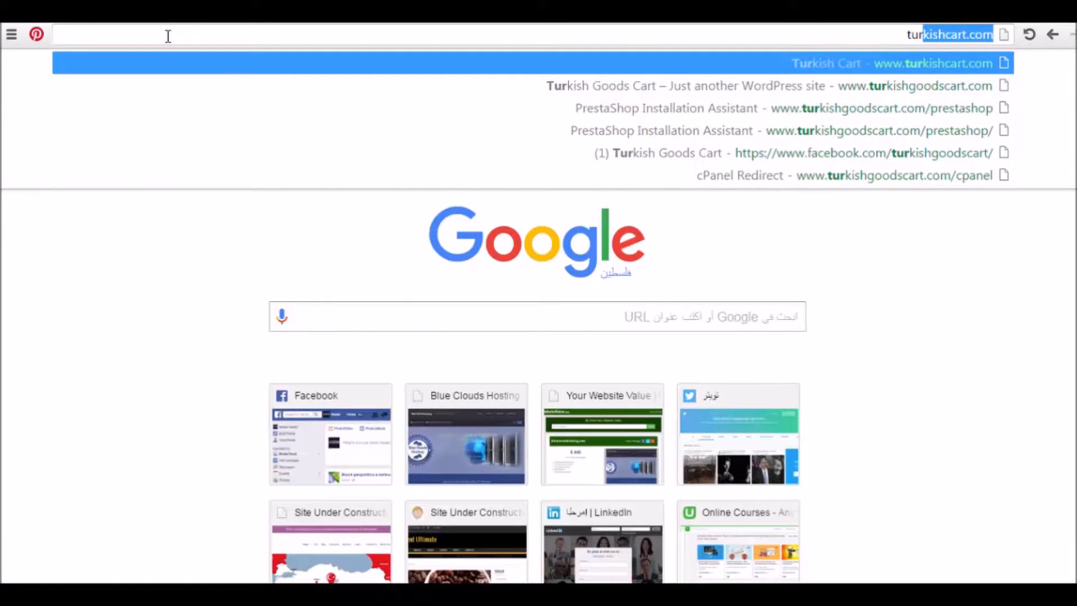
type("kish")
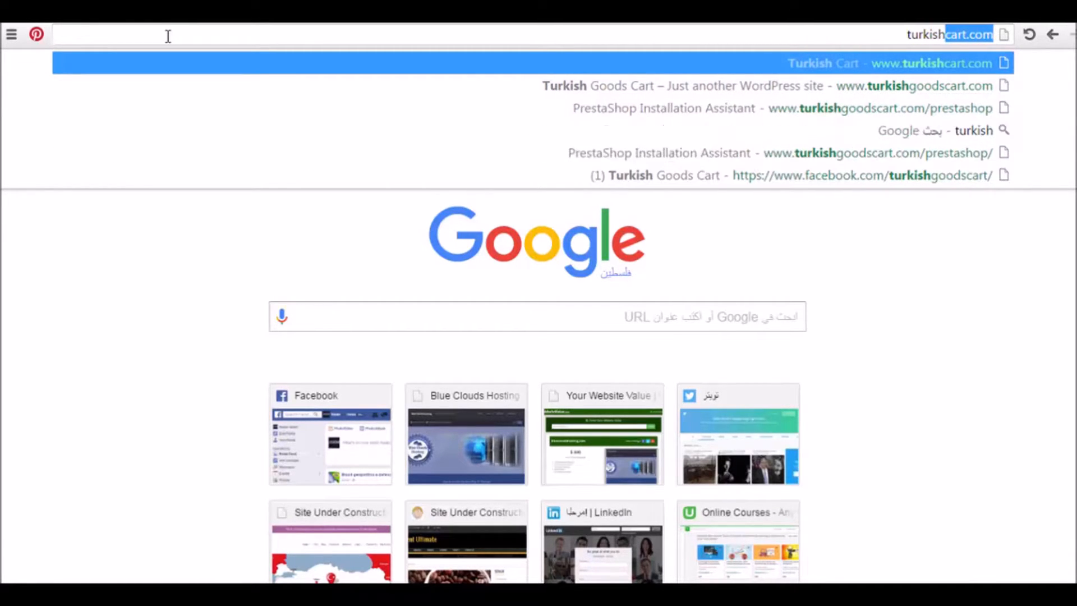
type("goods")
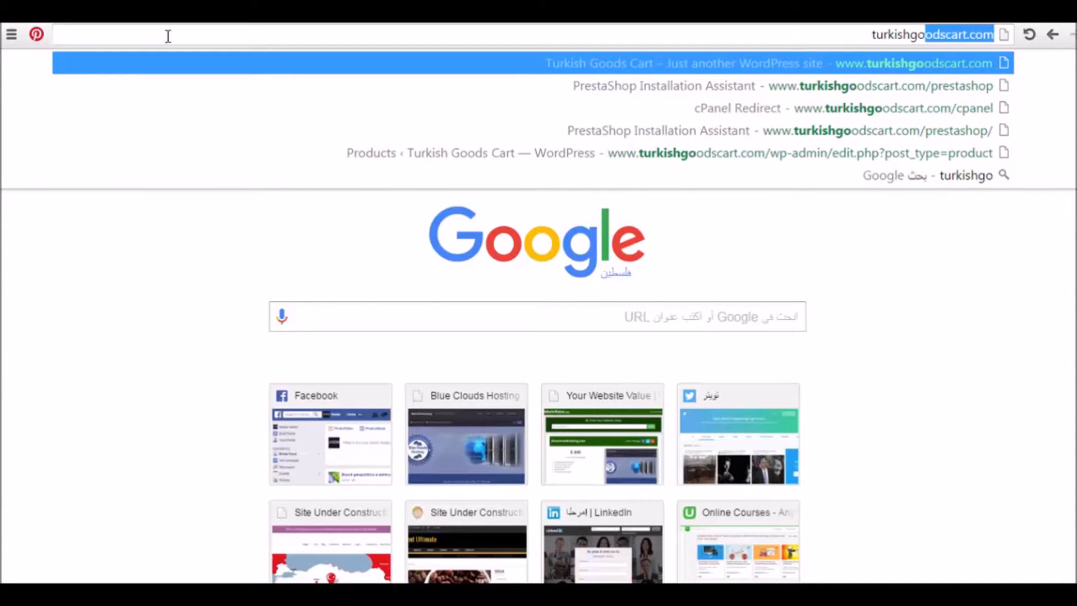
key("Right")
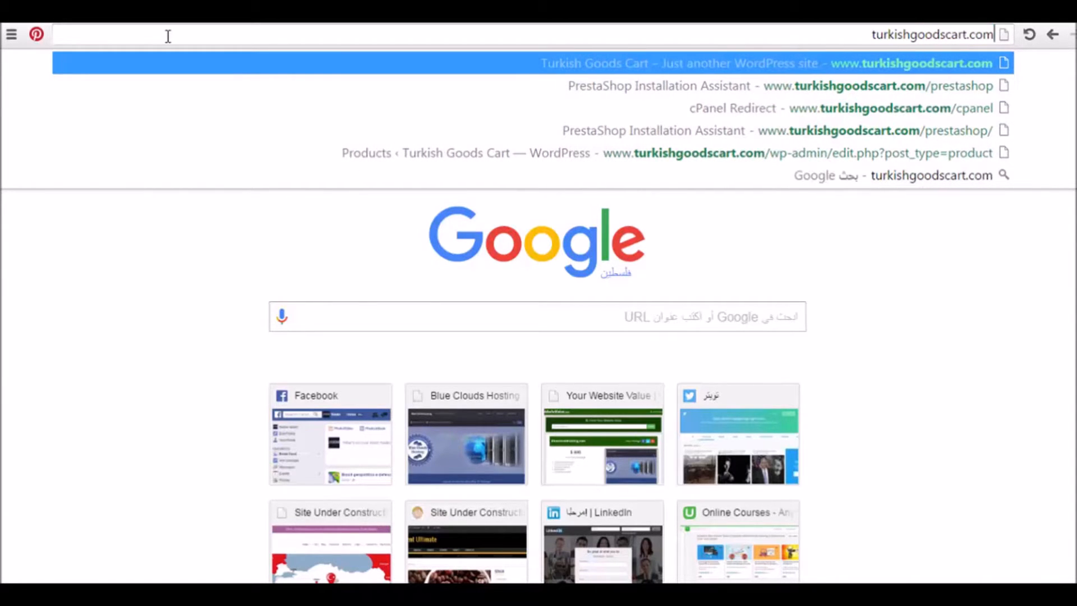
type("/")
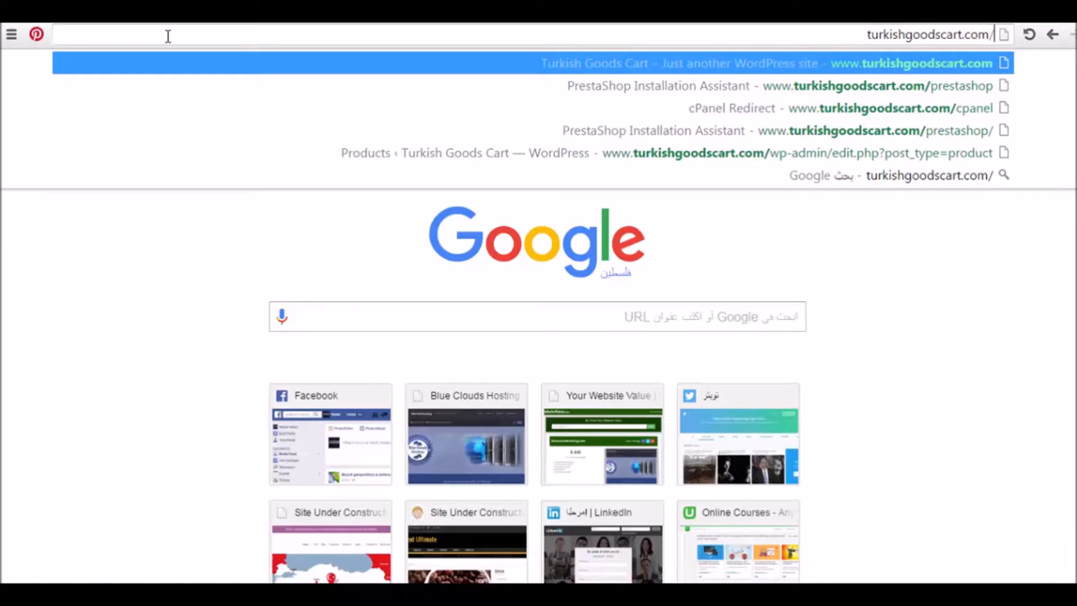
type("pre")
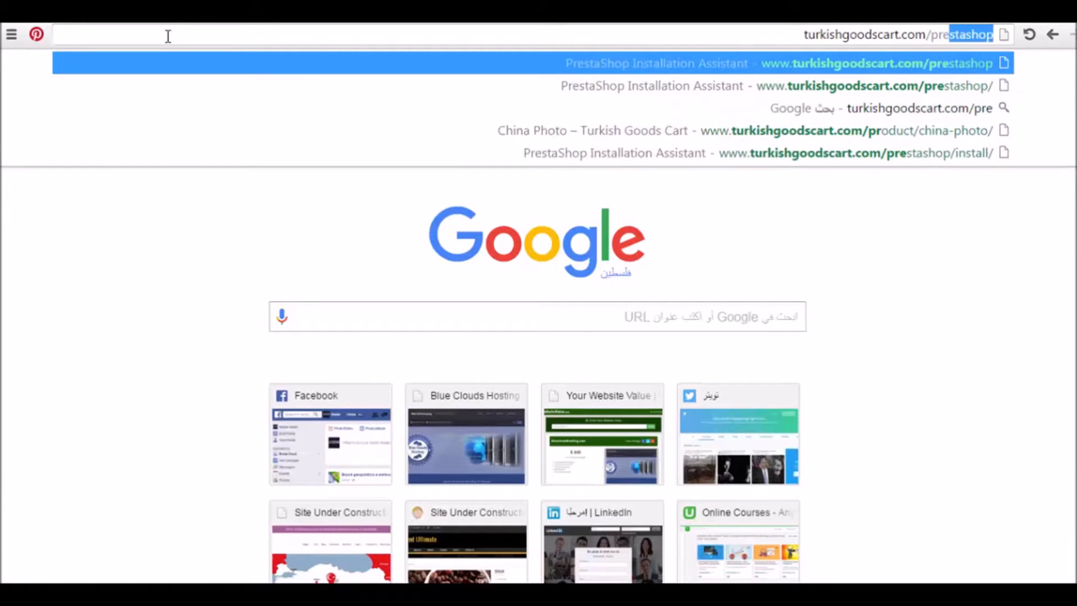
type("stashop")
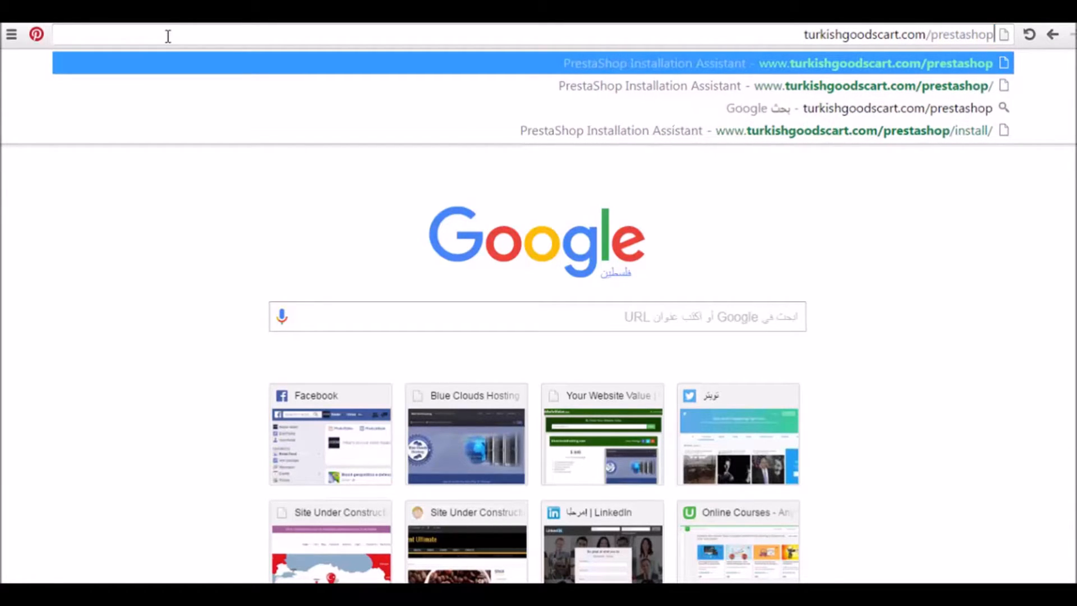
key("Return")
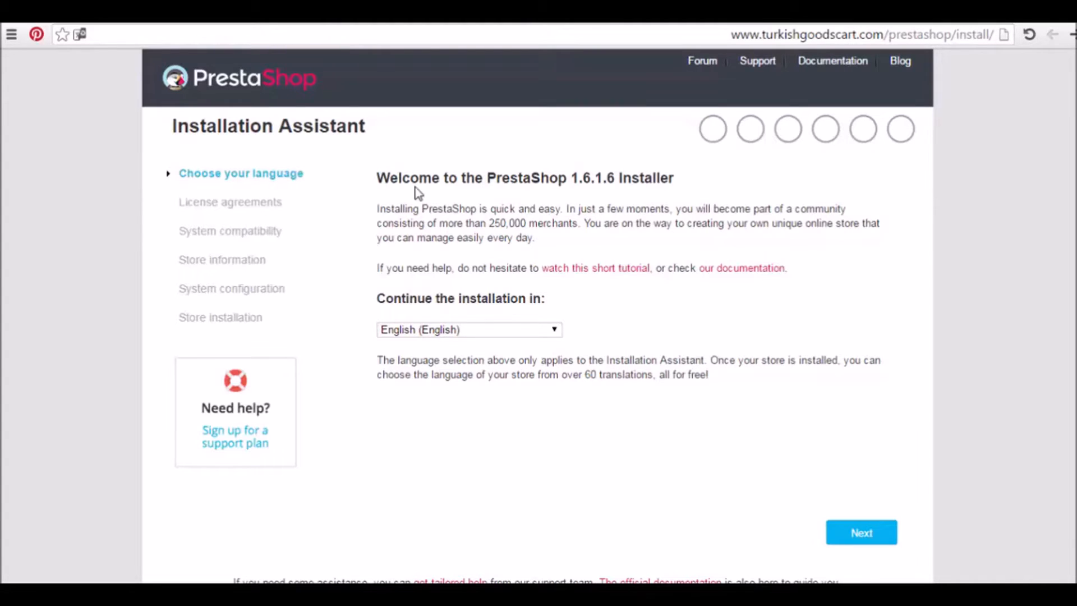
Confirm English (English) as the installer language and proceed to the License Agreements step
left_click(554, 331)
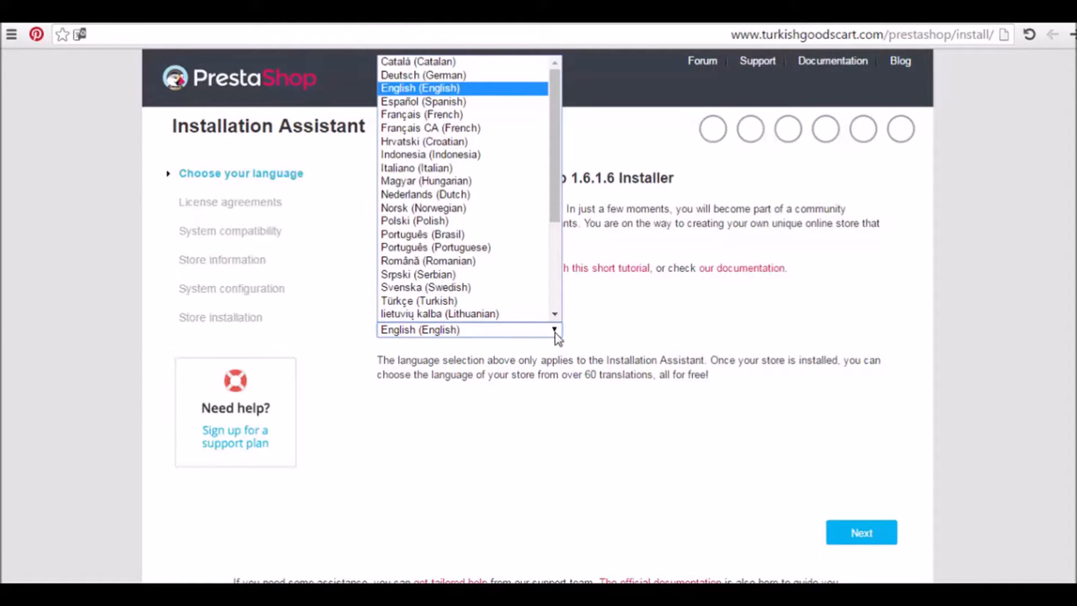
left_click(481, 92)
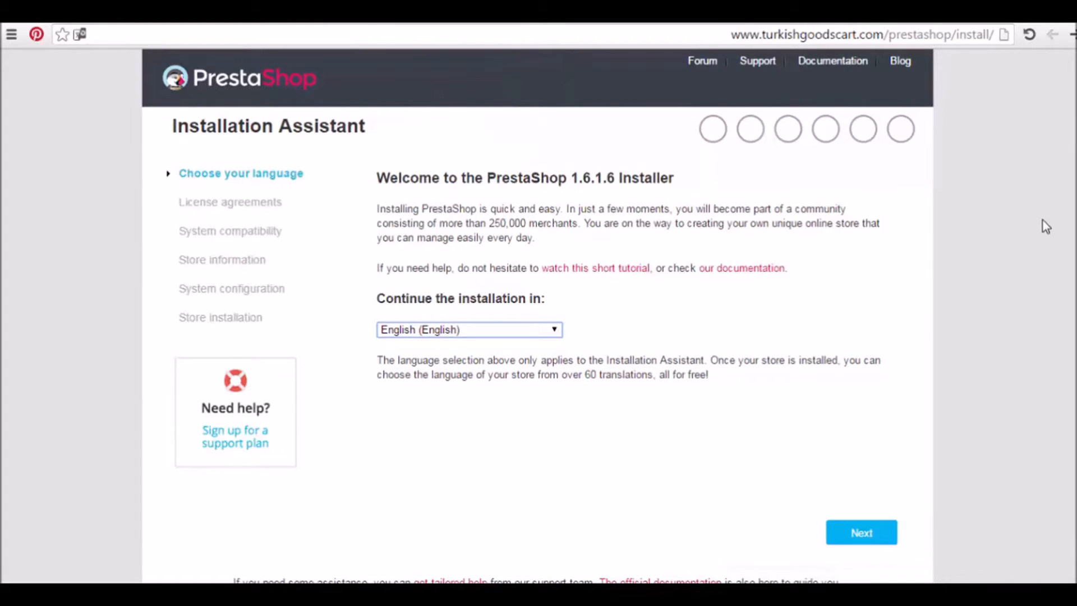
scroll(1044, 226, "down", 1)
scroll(980, 264, "down", 1)
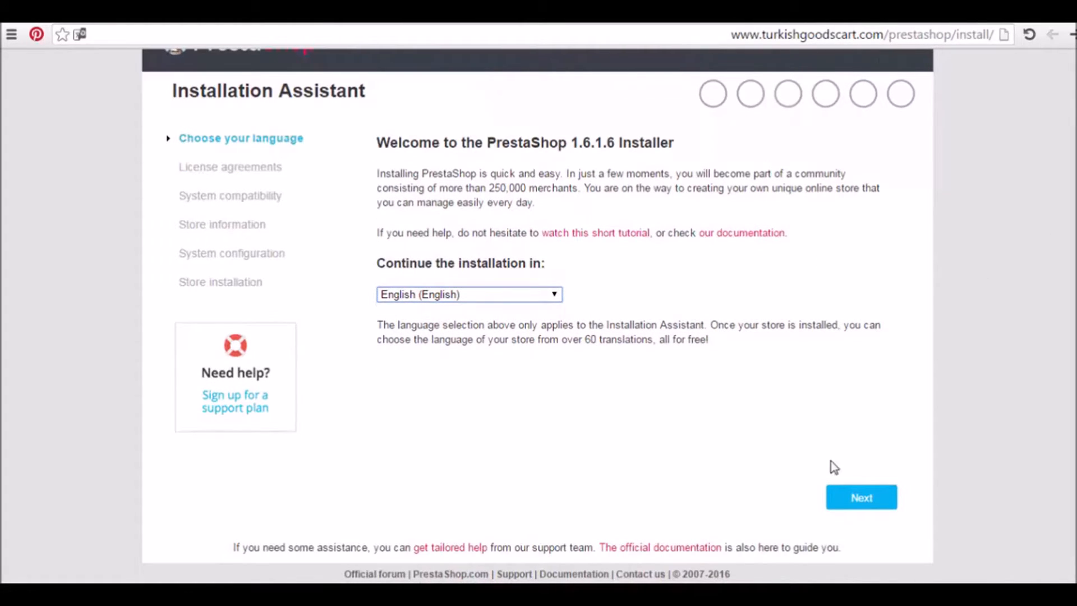
left_click(861, 502)
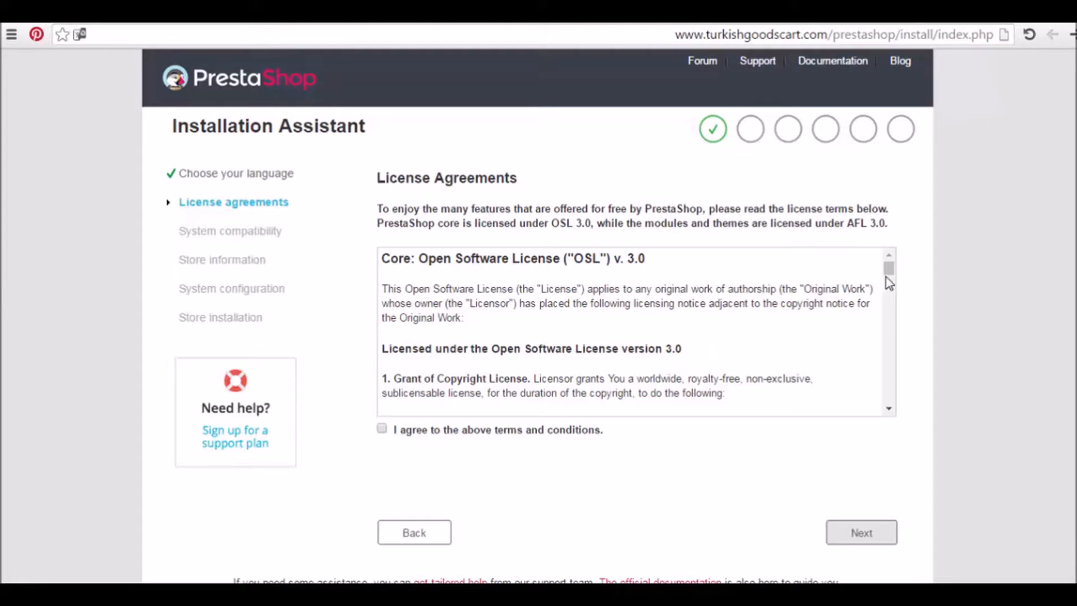
Scroll through the PrestaShop license text, agree to the terms and conditions, and continue
left_click_drag(889, 273, 889, 287)
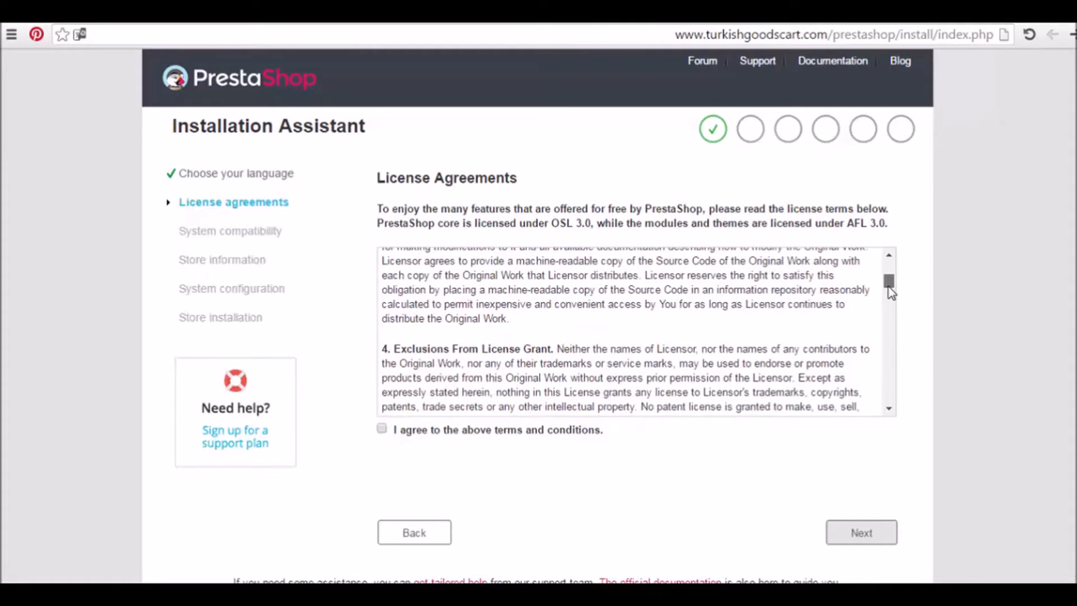
left_click_drag(888, 288, 889, 330)
left_click_drag(889, 331, 889, 274)
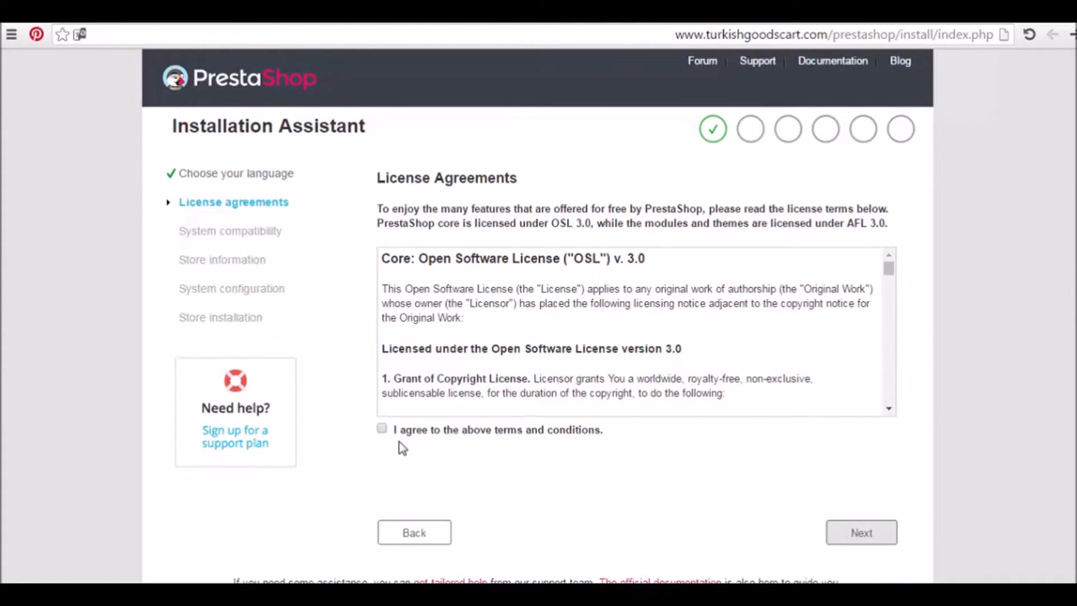
left_click(382, 429)
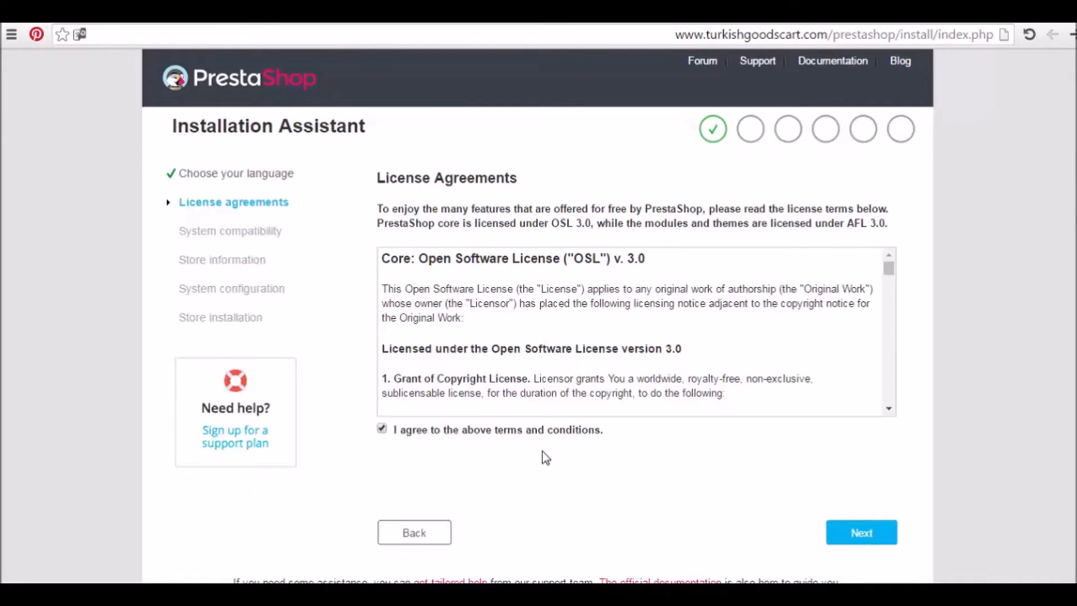
left_click(833, 530)
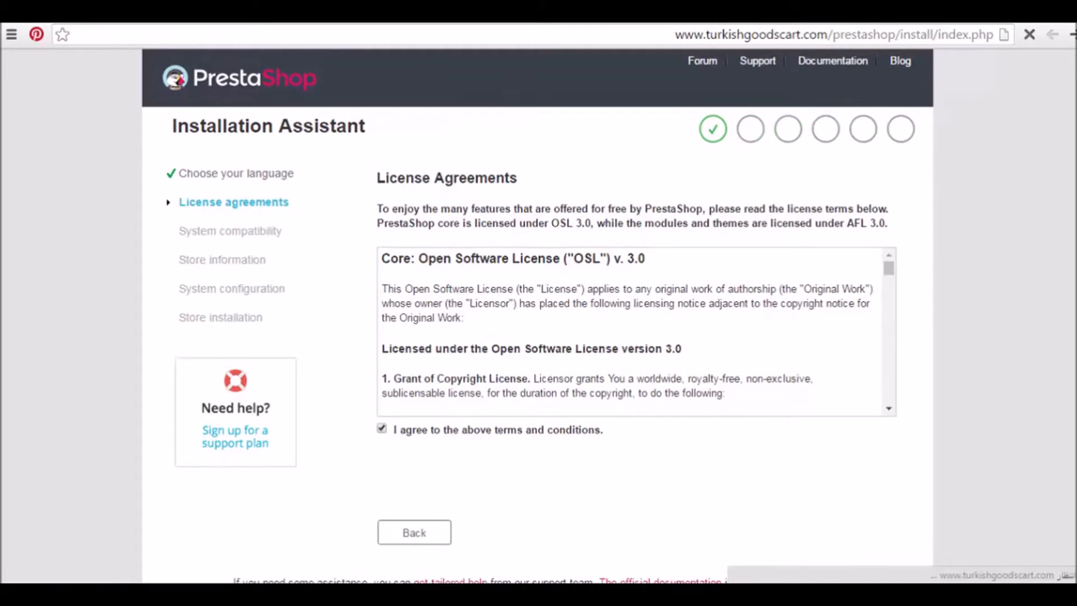
scroll(538, 316, "down", 3)
Name the shop MyShop and set its main activity to Fashion and accessories
scroll(538, 315, "up", 2)
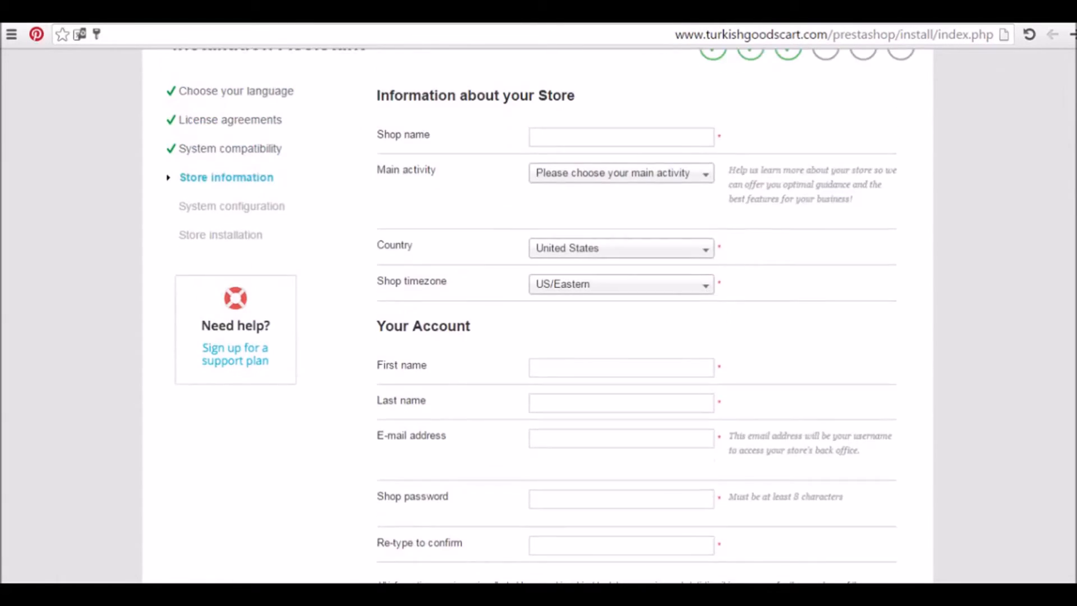
scroll(538, 315, "up", 2)
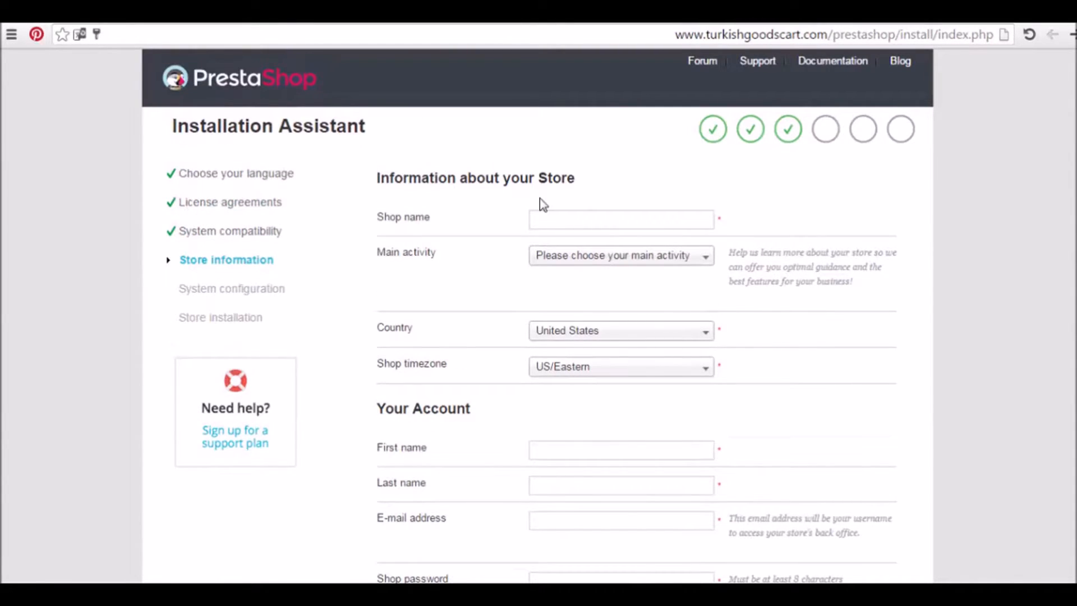
left_click(570, 223)
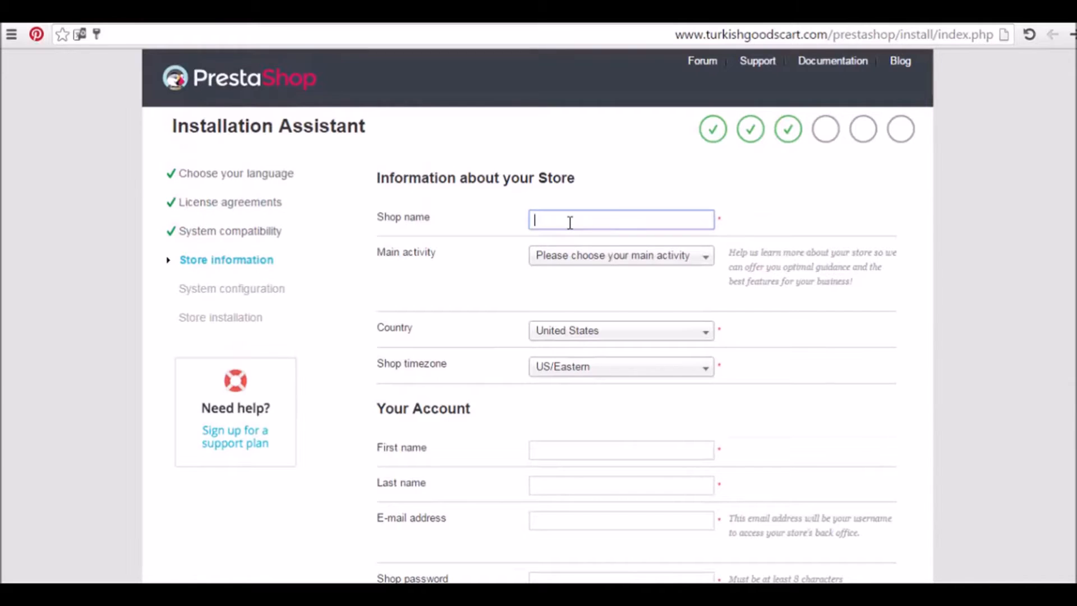
type("MyShop")
left_click(667, 261)
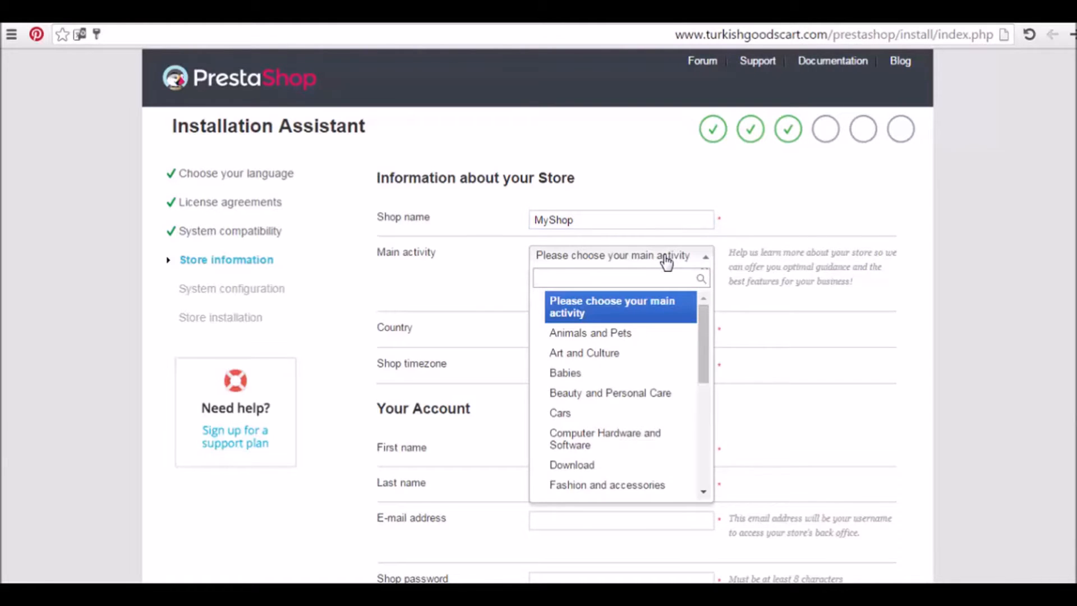
left_click_drag(701, 334, 705, 392)
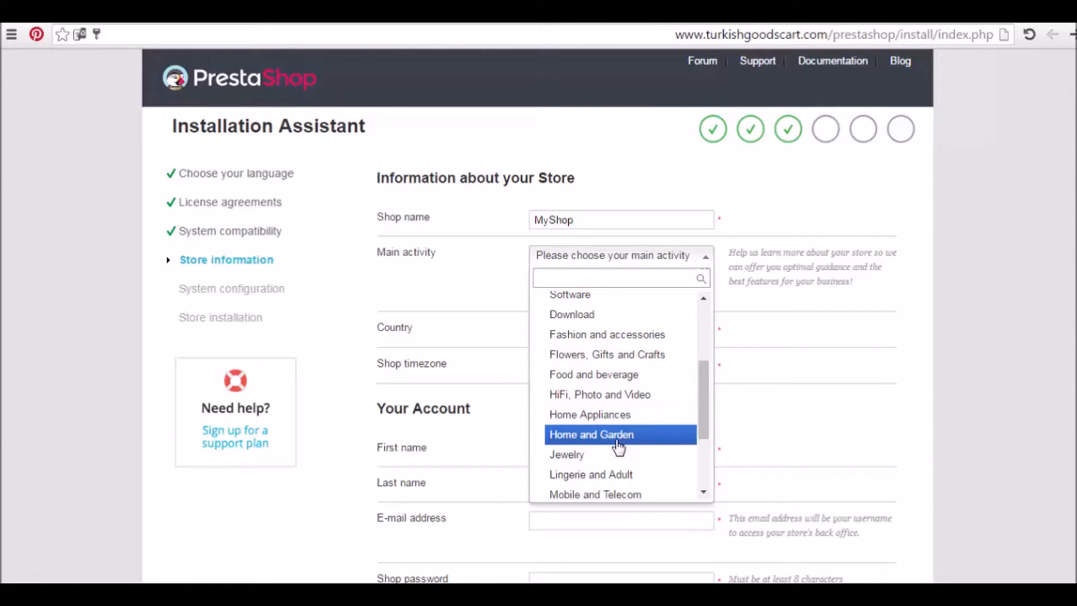
left_click_drag(704, 409, 709, 430)
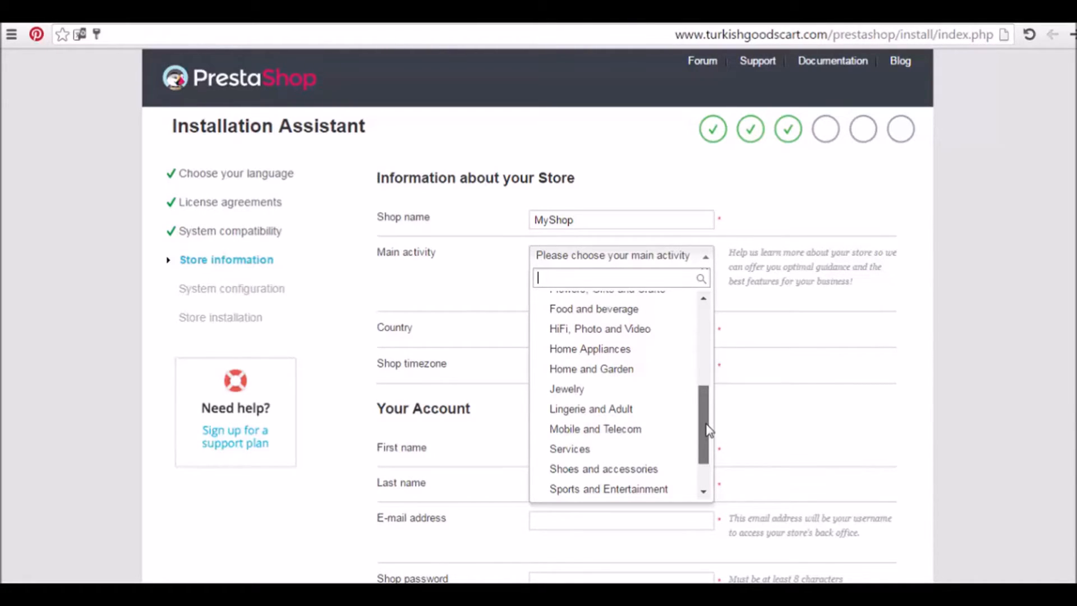
left_click_drag(709, 431, 708, 450)
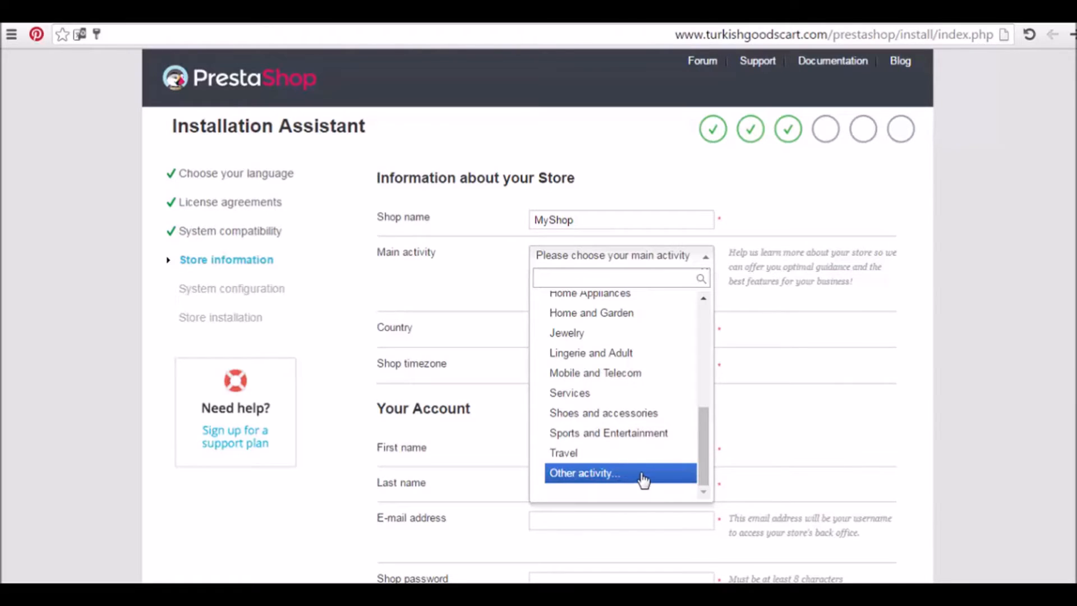
left_click(643, 481)
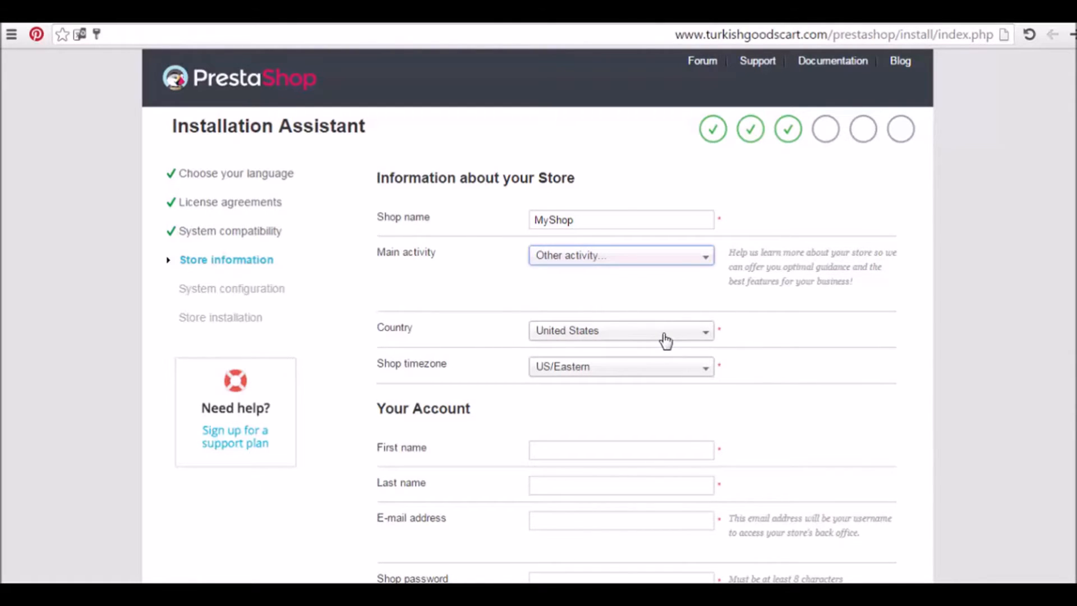
left_click(690, 260)
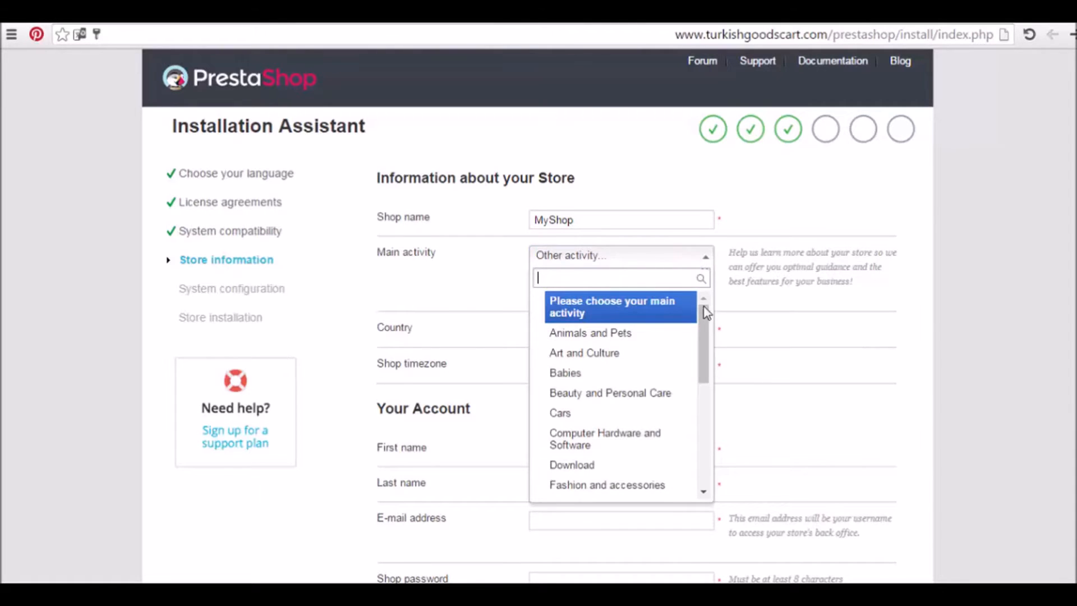
scroll(710, 337, "down", 1)
left_click_drag(708, 331, 705, 364)
left_click(676, 379)
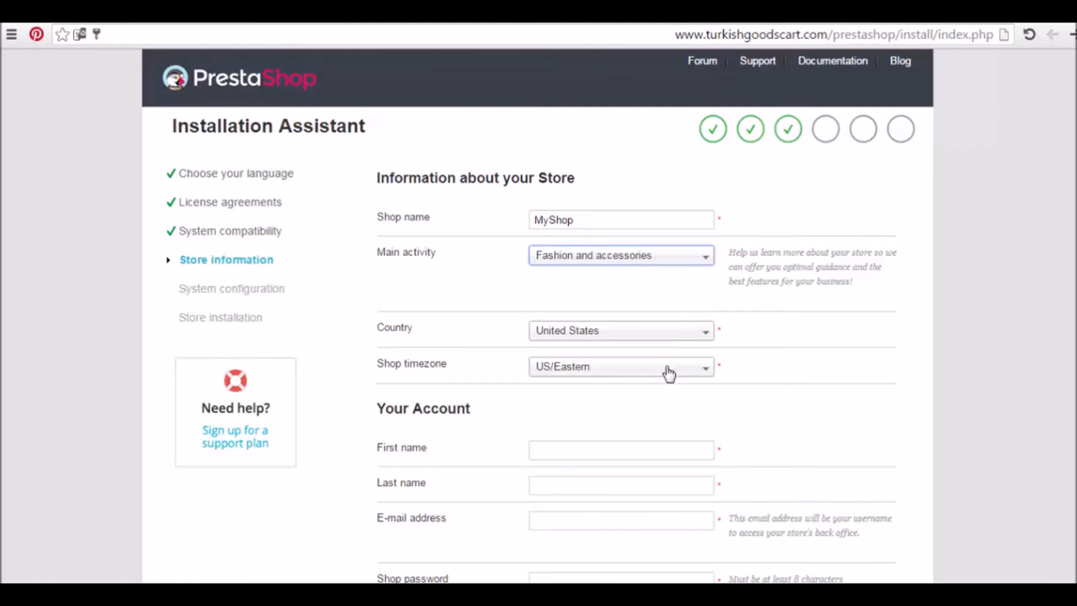
Keep United States as the shop's country and set the timezone to US/Arizona
left_click(679, 334)
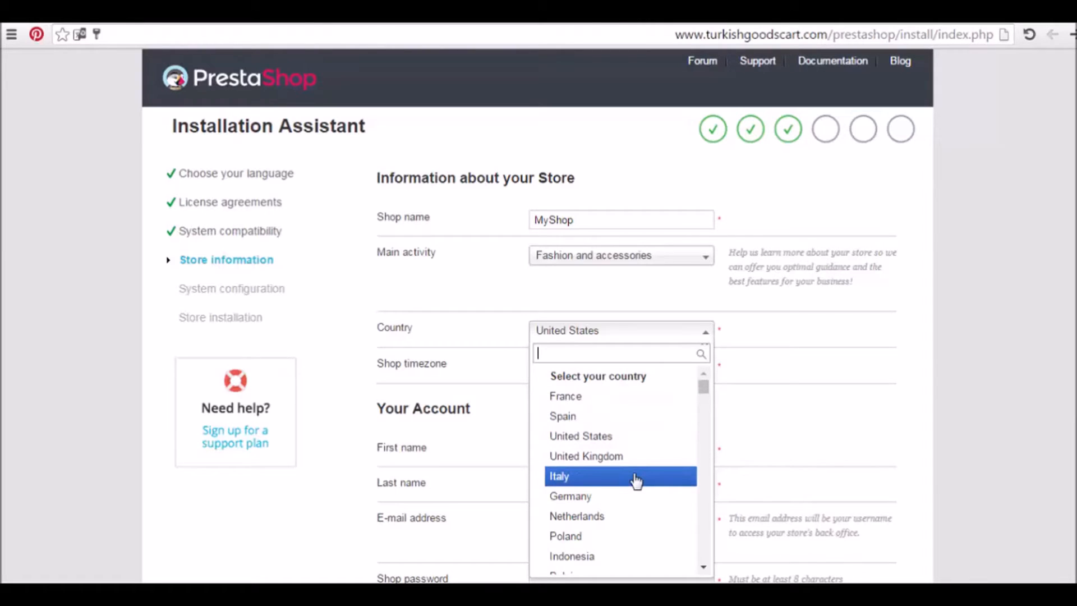
left_click(630, 441)
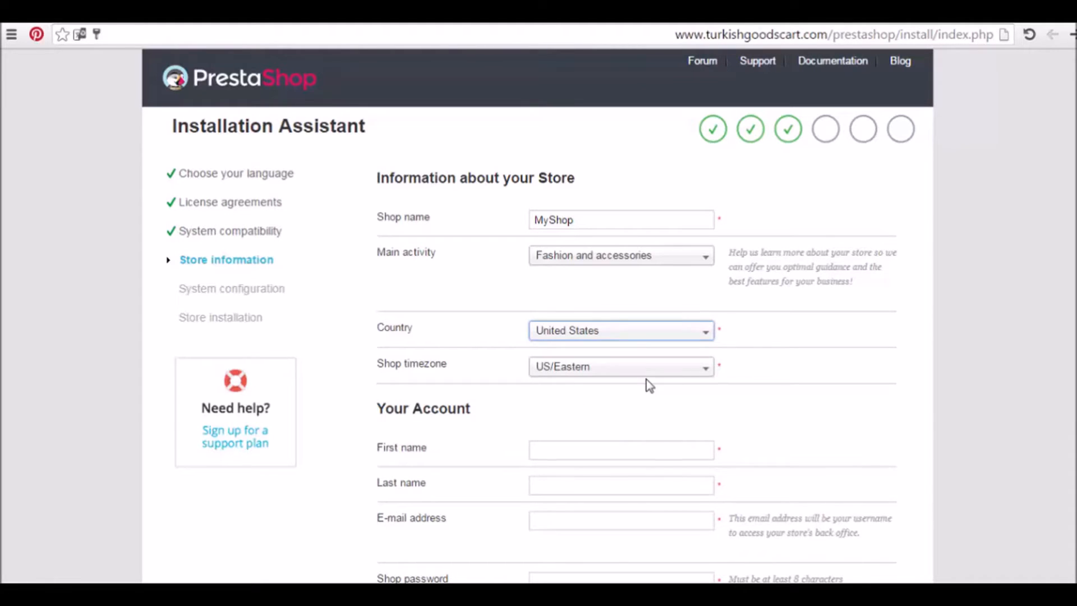
left_click(665, 370)
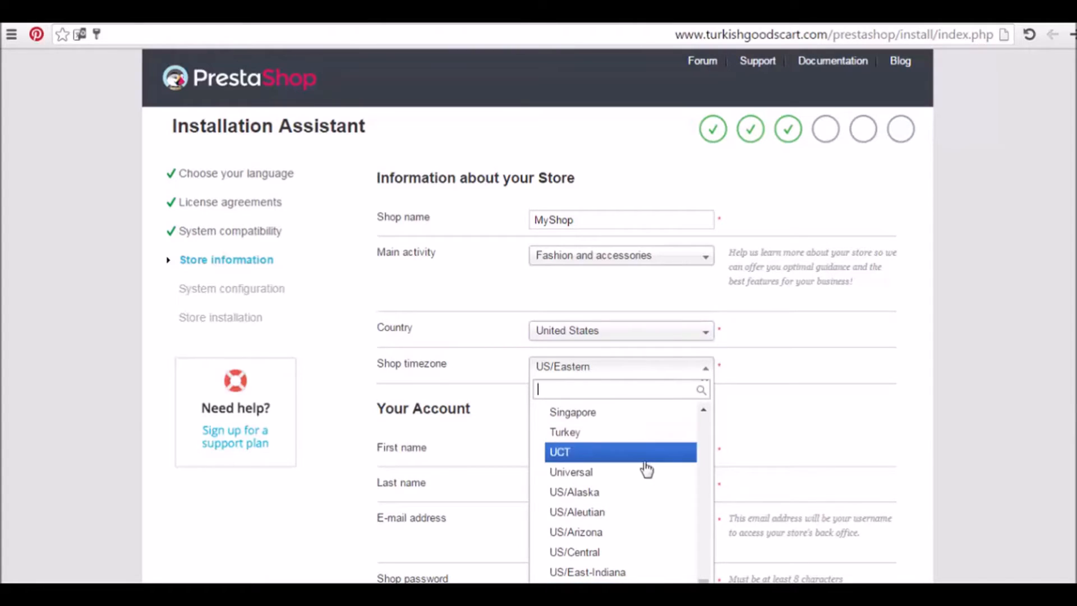
left_click(629, 532)
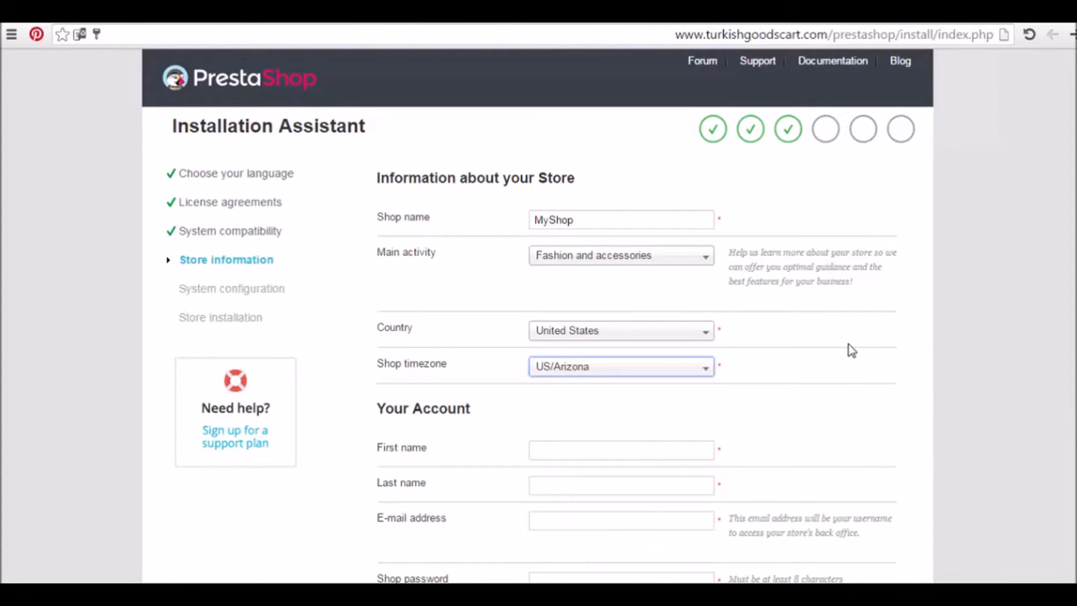
scroll(846, 351, "down", 2)
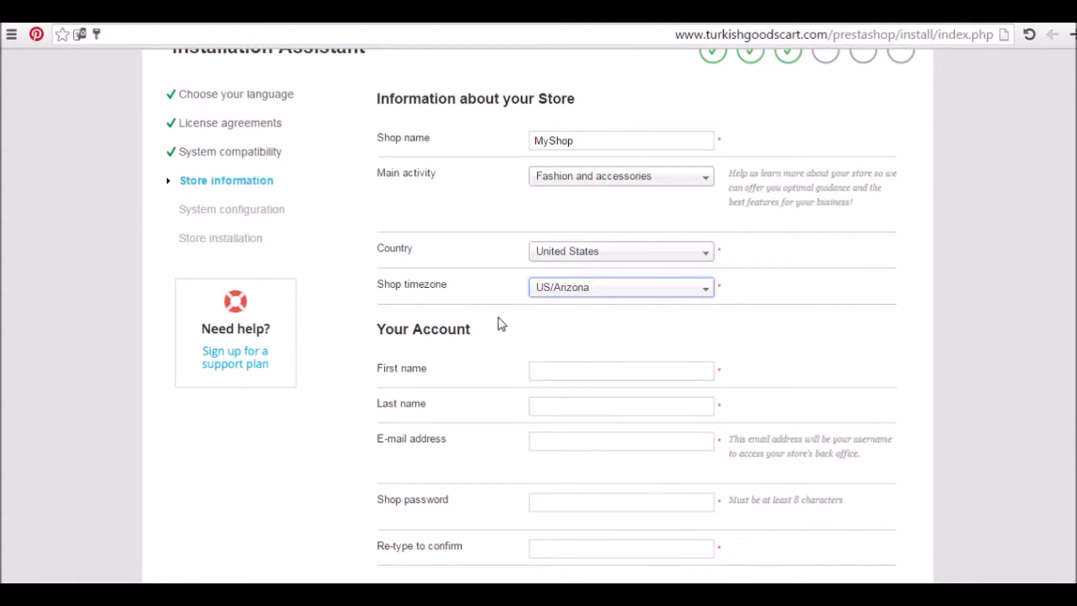
Enter the shop owner's first name, last name and e-mail address
left_click(567, 371)
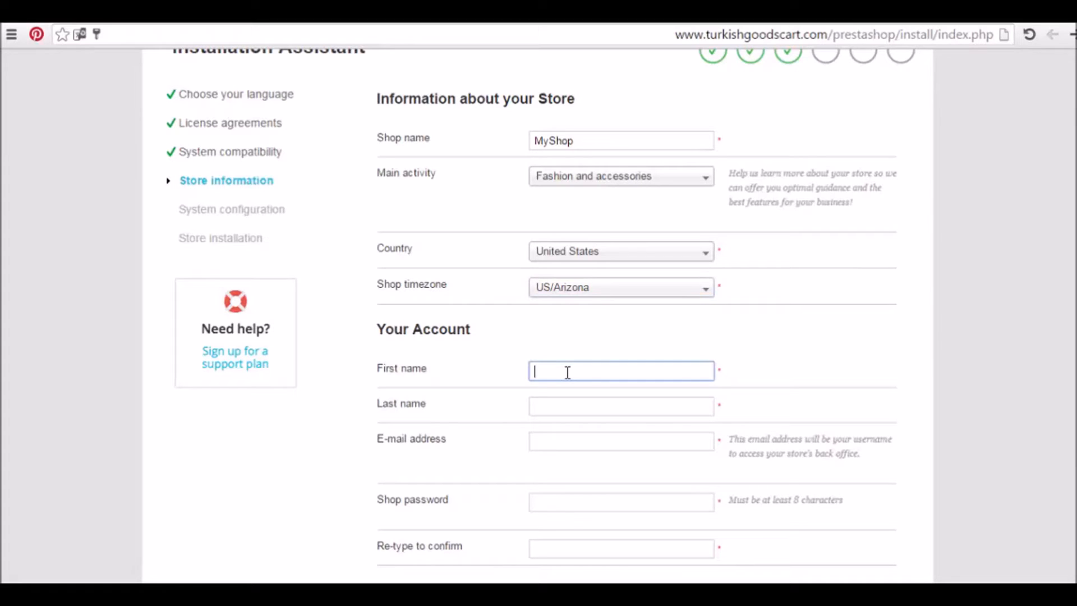
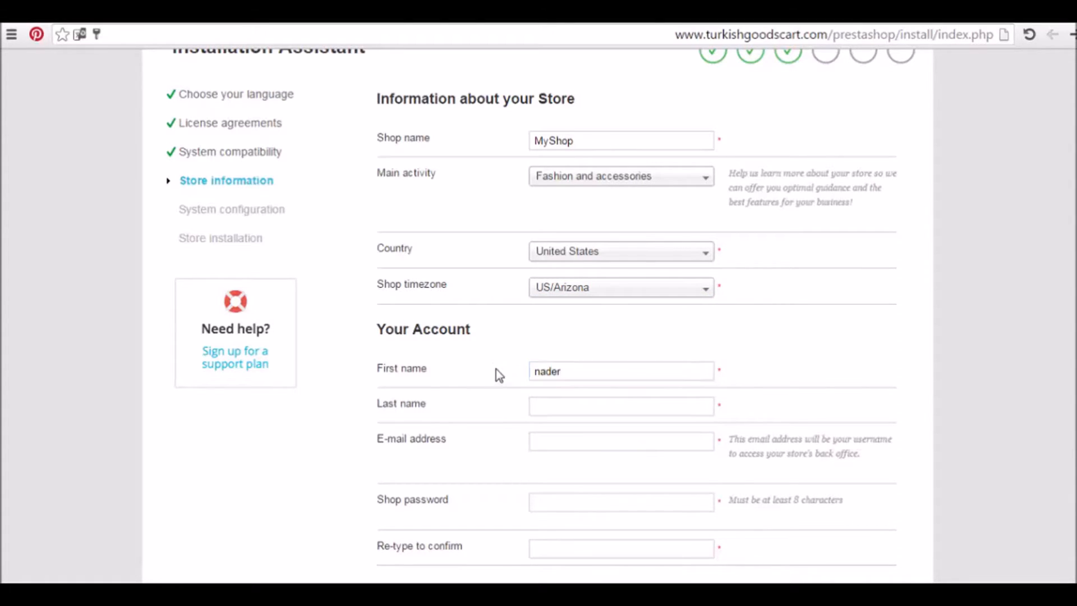
left_click(561, 409)
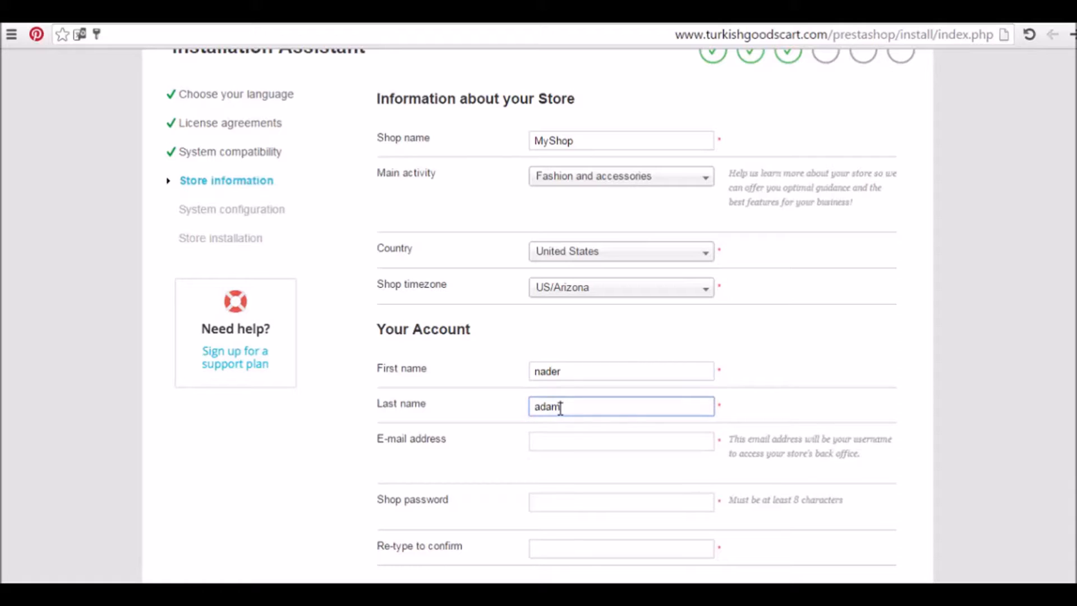
left_click(565, 441)
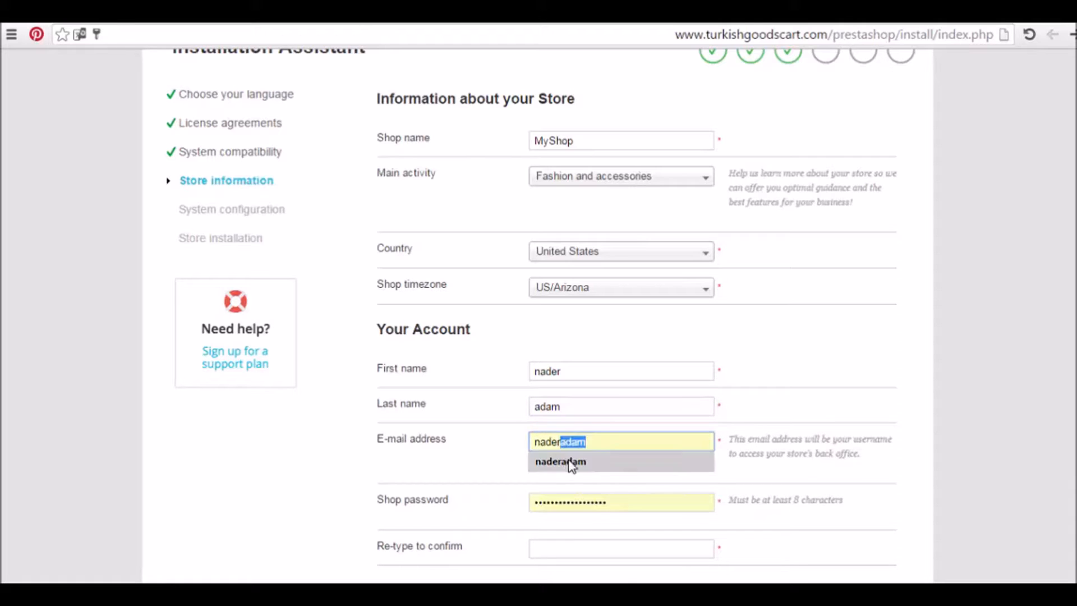
left_click(570, 462)
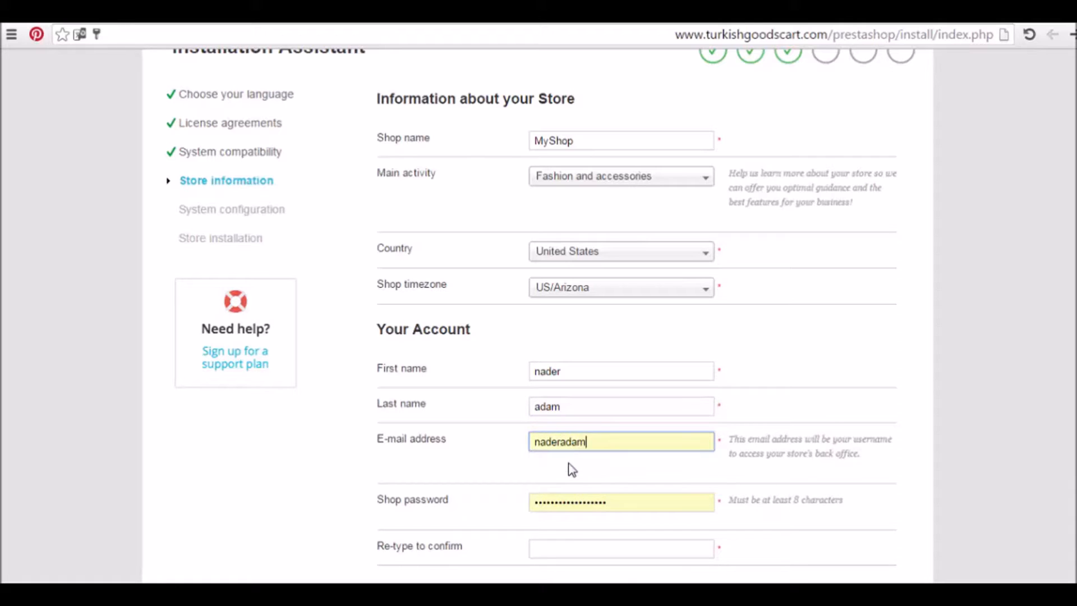
type("20")
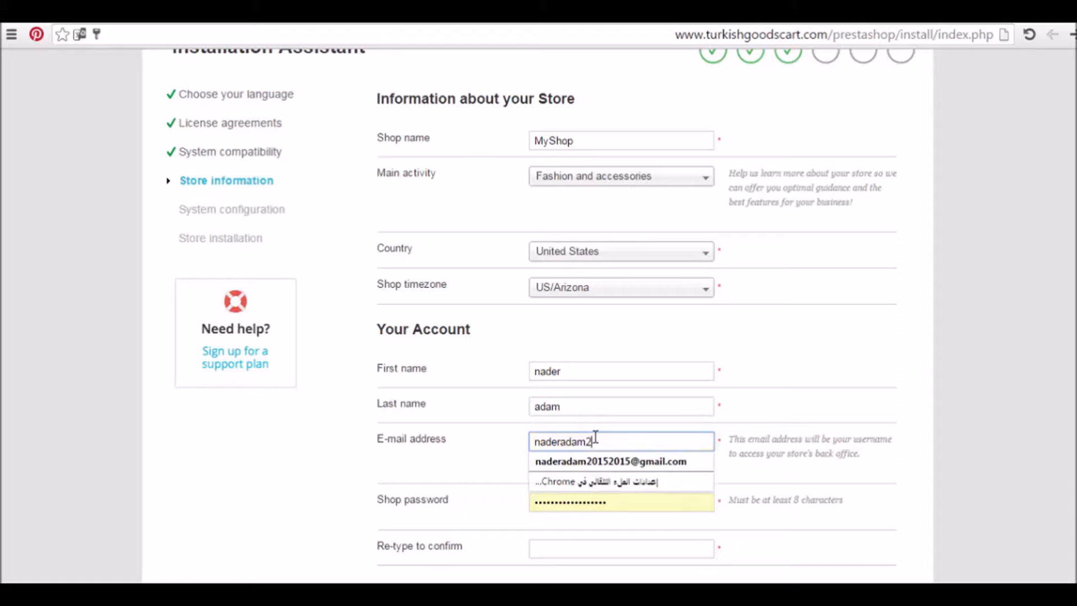
left_click(605, 460)
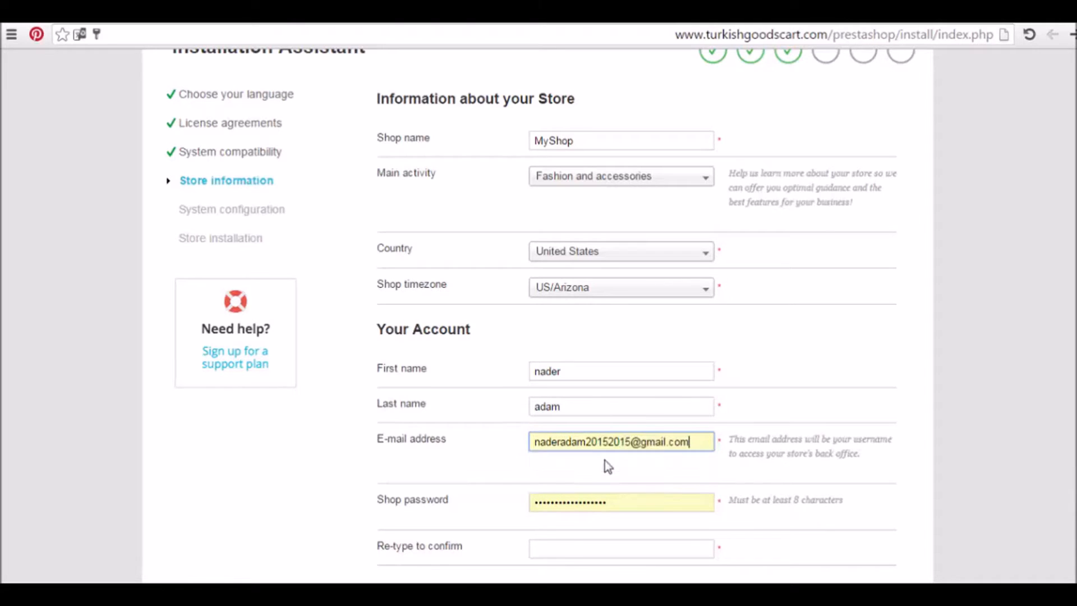
Set and confirm the shop password, then submit the store information
double_click(623, 508)
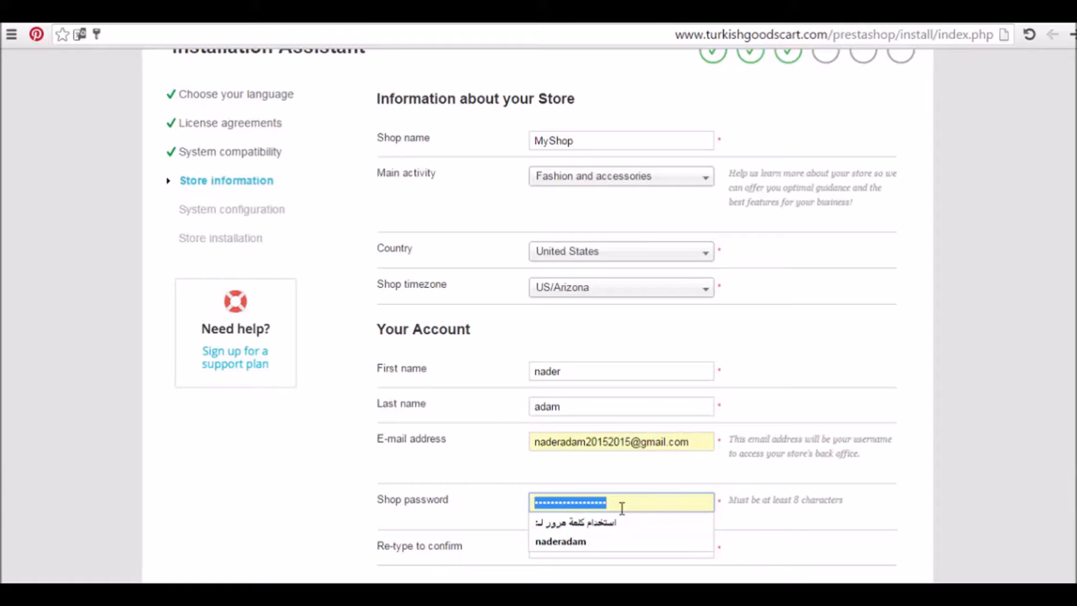
type("•••••••")
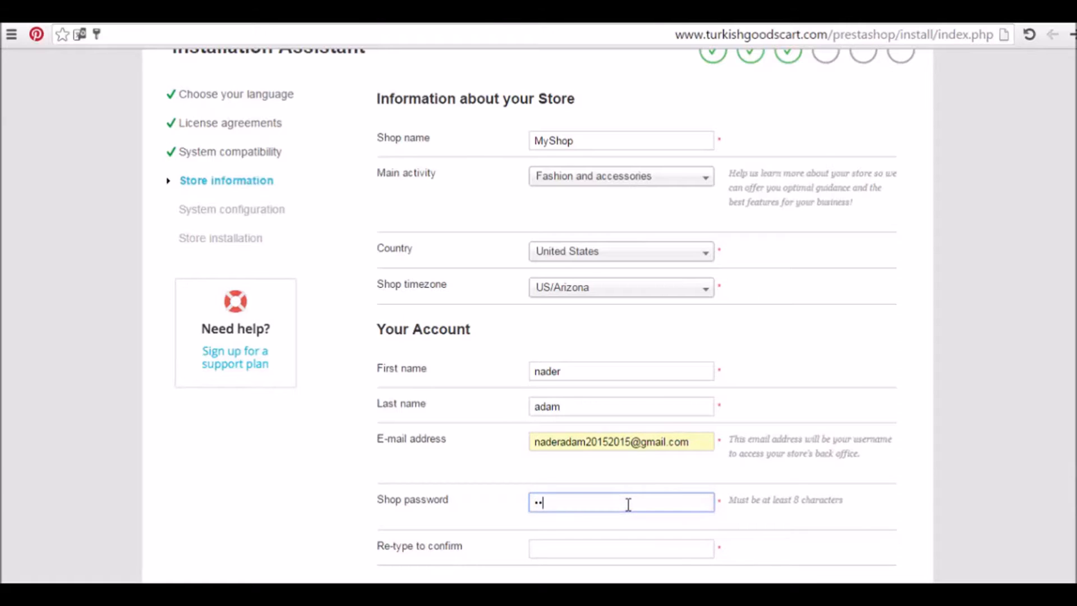
type("••••")
left_click(663, 549)
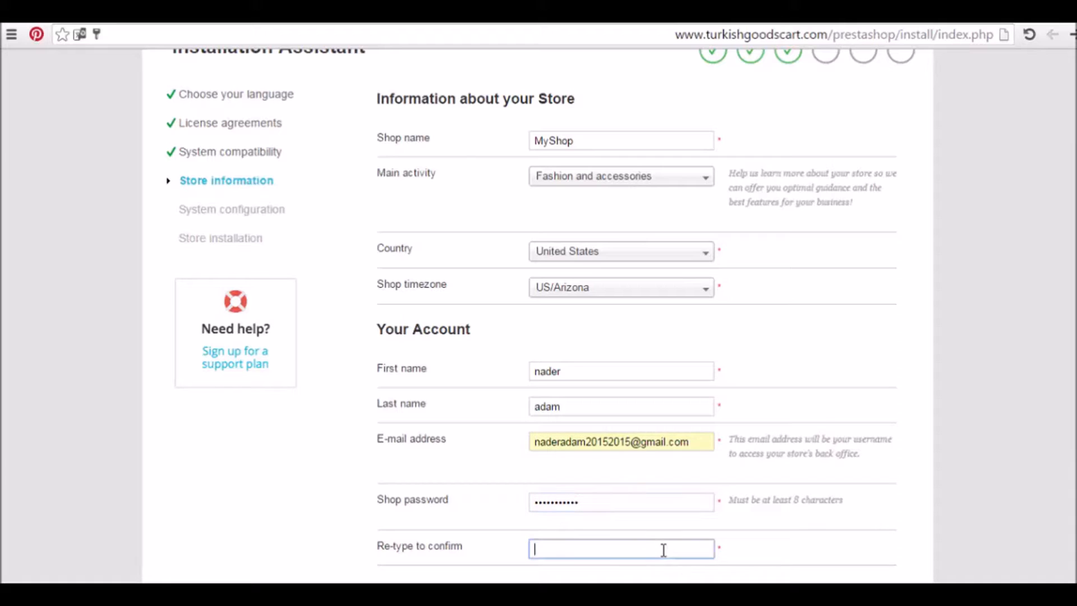
type("•••••••••••")
scroll(539, 315, "down", 3)
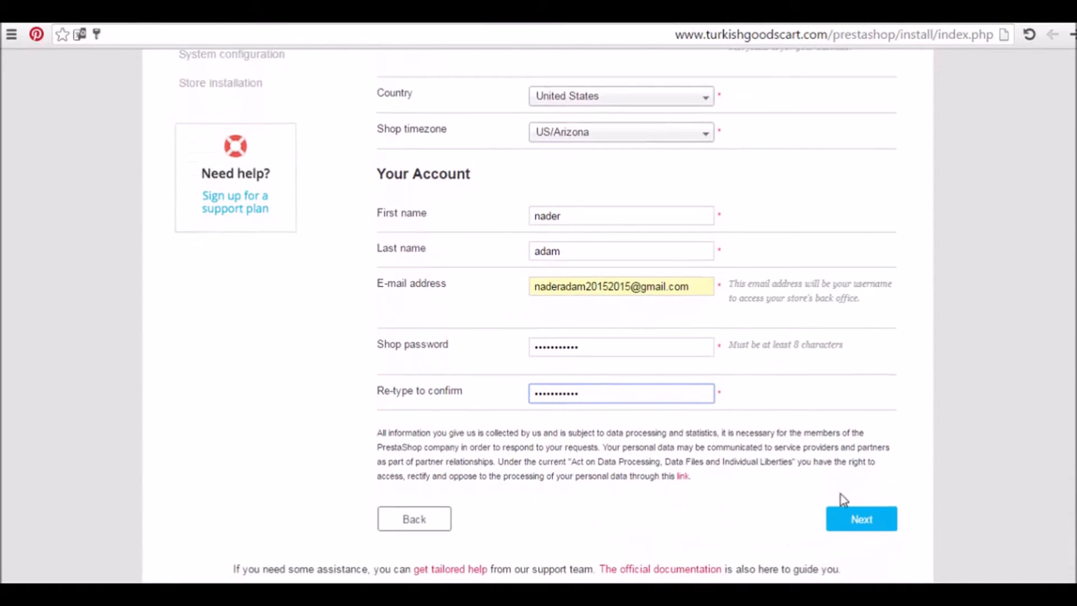
left_click(861, 521)
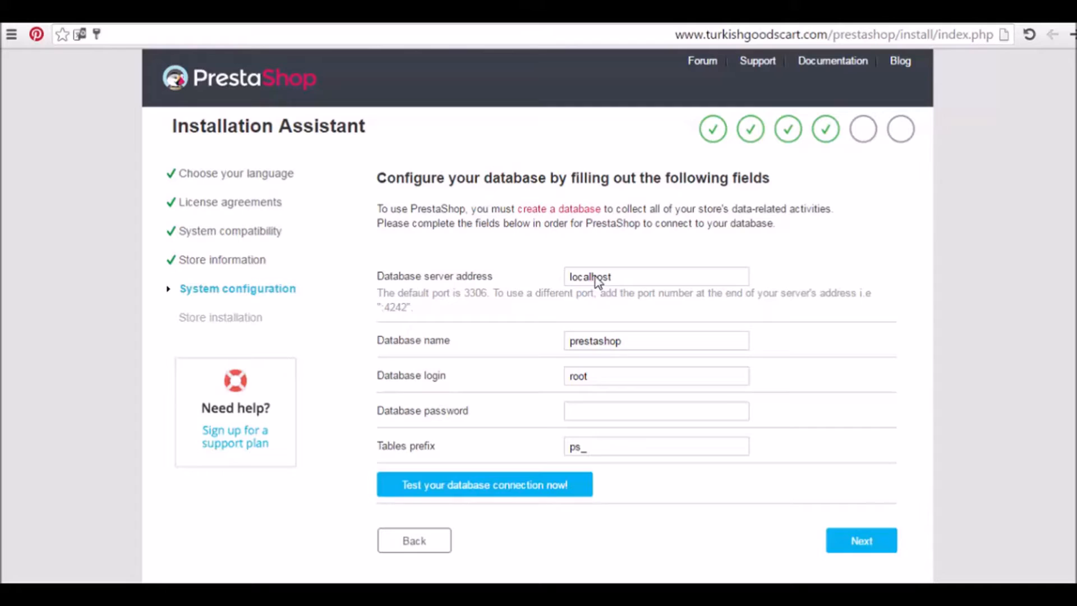
Bring up the Word notes holding the database name, user name and password
left_click(624, 276)
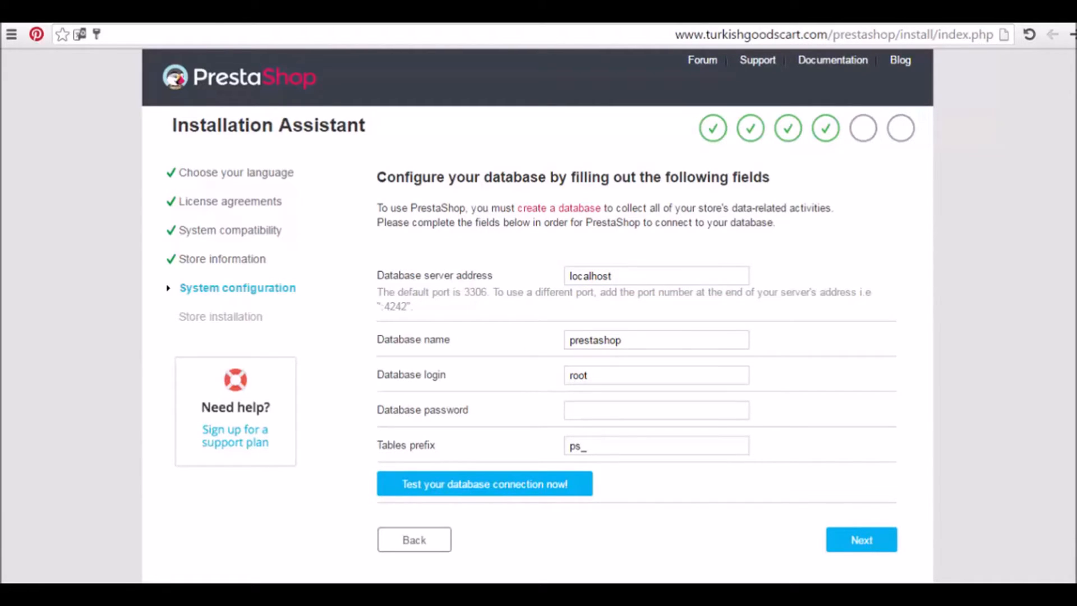
mouse_move(421, 578)
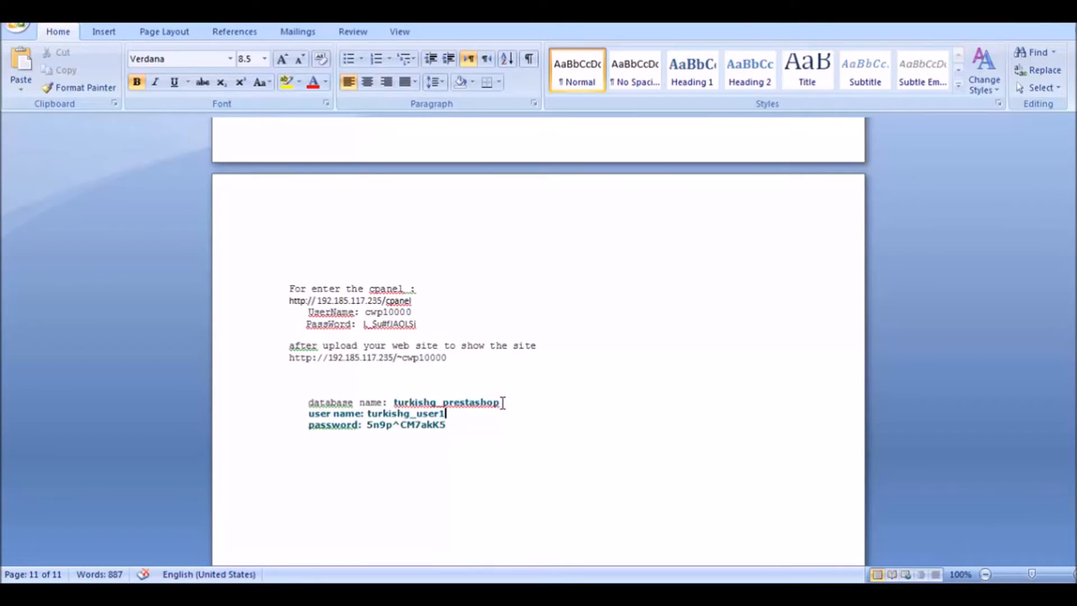
Select the database name turkishg_prestashop in the Word notes and copy it
left_click_drag(487, 402, 500, 402)
double_click(485, 402)
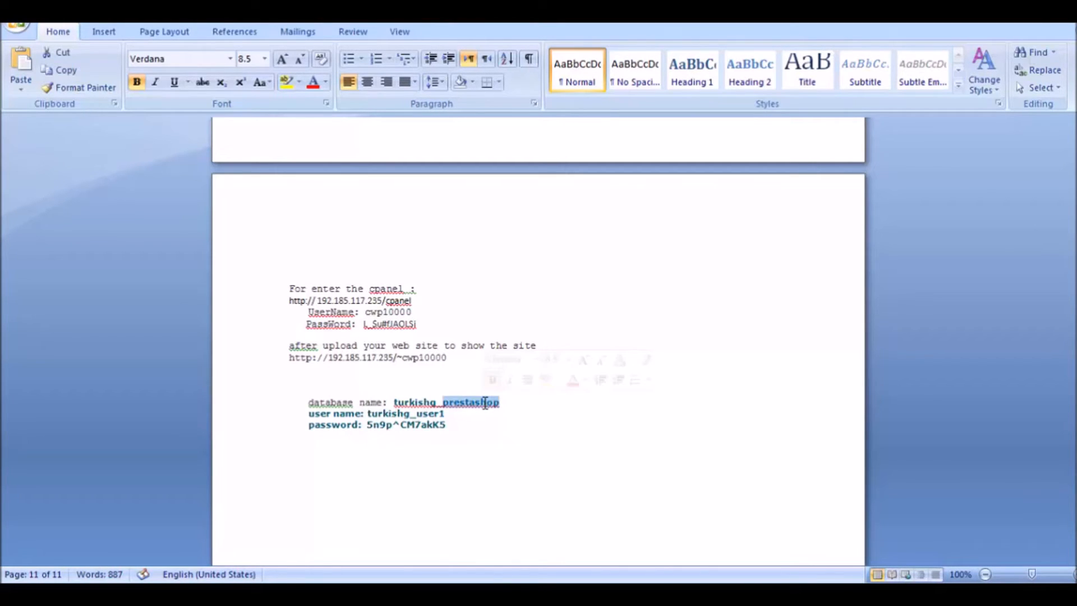
key("shift+Left")
key("shift+Left")
key("shift+Left")
key("shift+Left")
left_click_drag(391, 399, 489, 397)
key("ctrl+c")
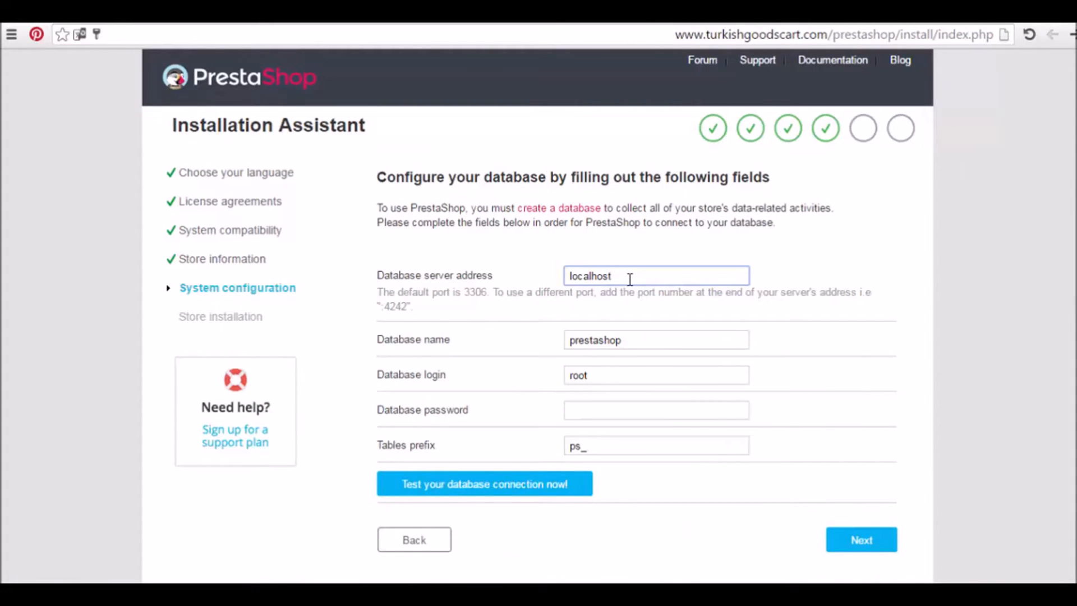
Replace the database name with turkishg_prestashop and the login root with the noted database user name
double_click(621, 338)
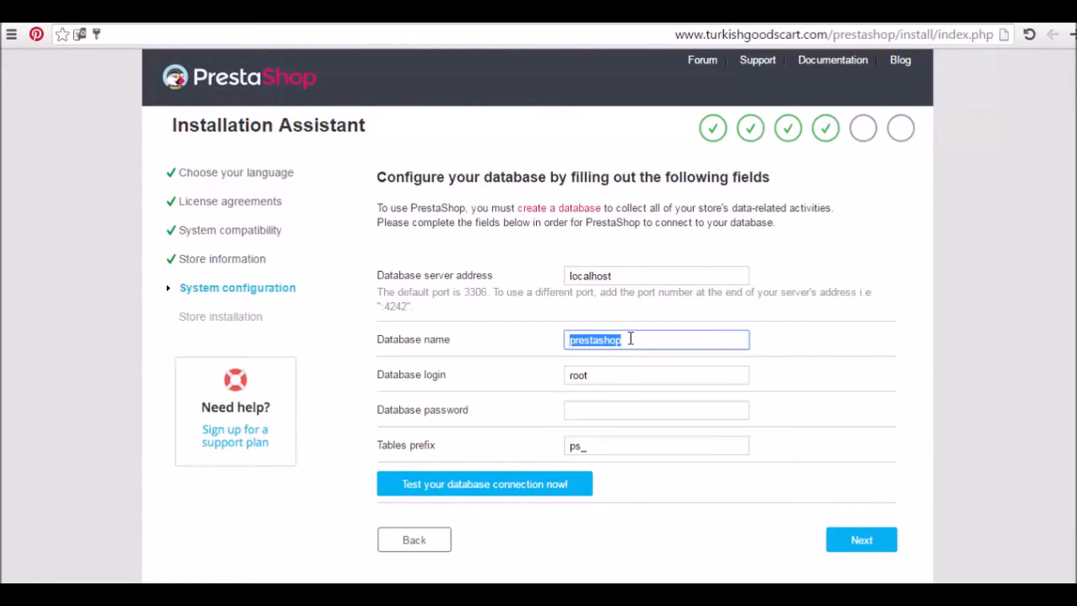
key("ctrl+v")
key("ctrl+a")
left_click(634, 378)
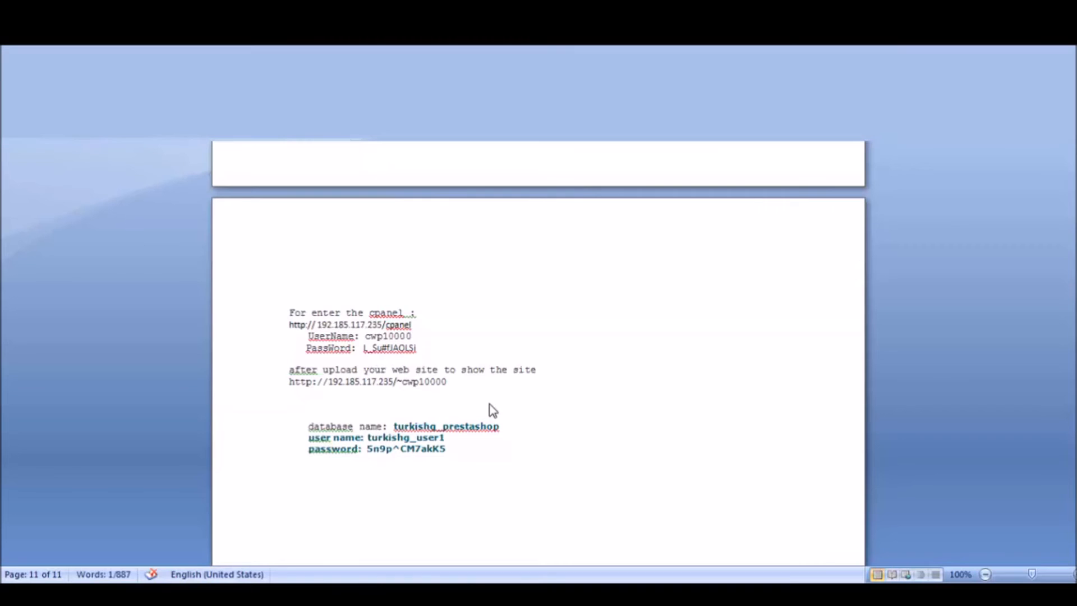
left_click(446, 414)
left_click_drag(446, 414, 374, 414)
key("ctrl+c")
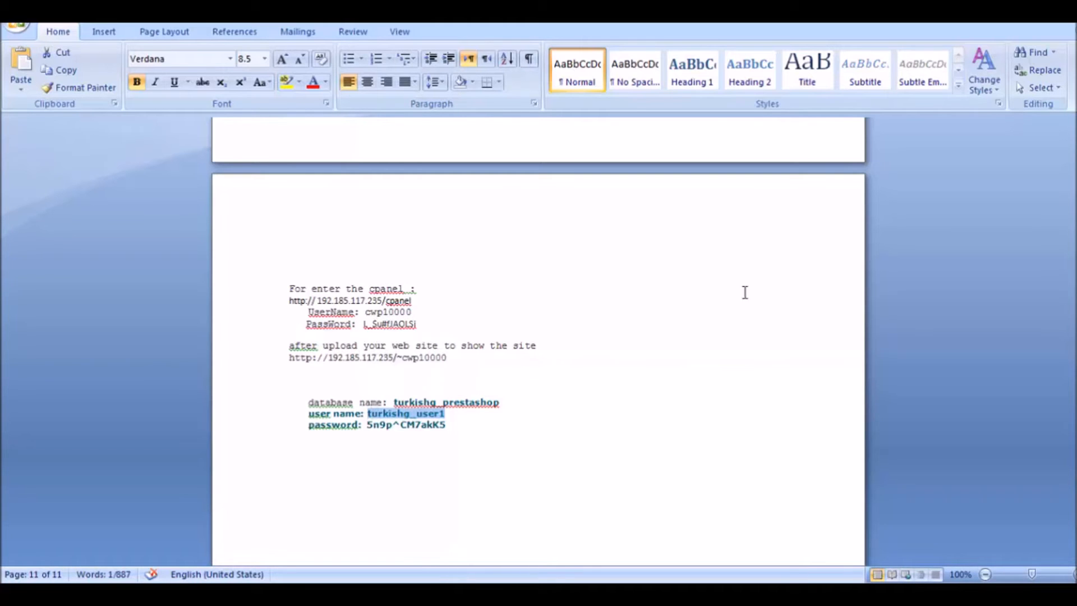
left_click(1013, 13)
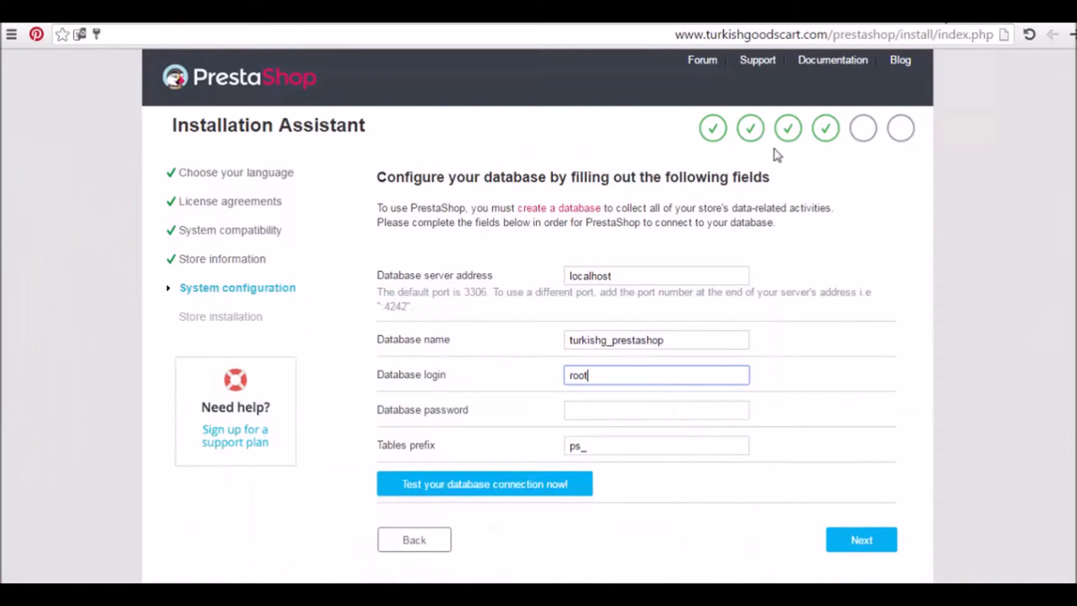
double_click(580, 374)
key("ctrl+v")
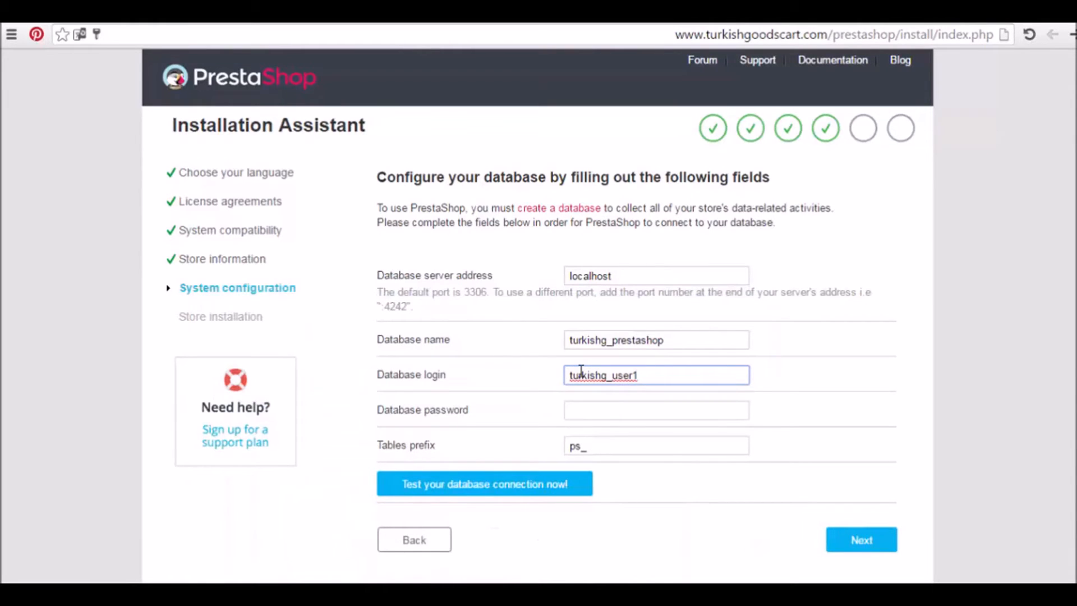
Paste the database password from the Word notes into the password field
left_click(599, 415)
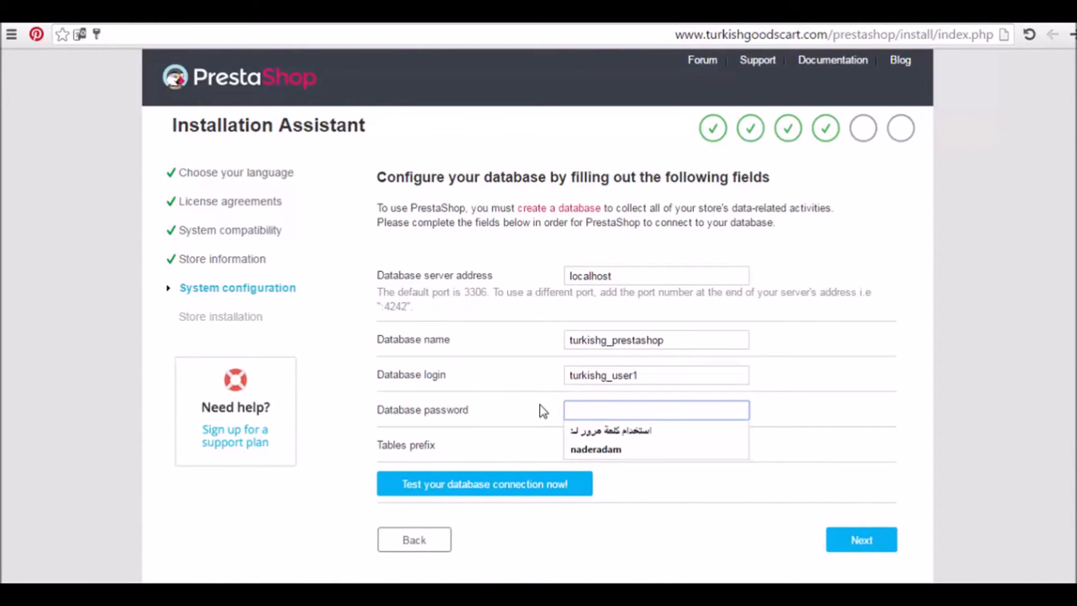
key("Escape")
left_click(448, 594)
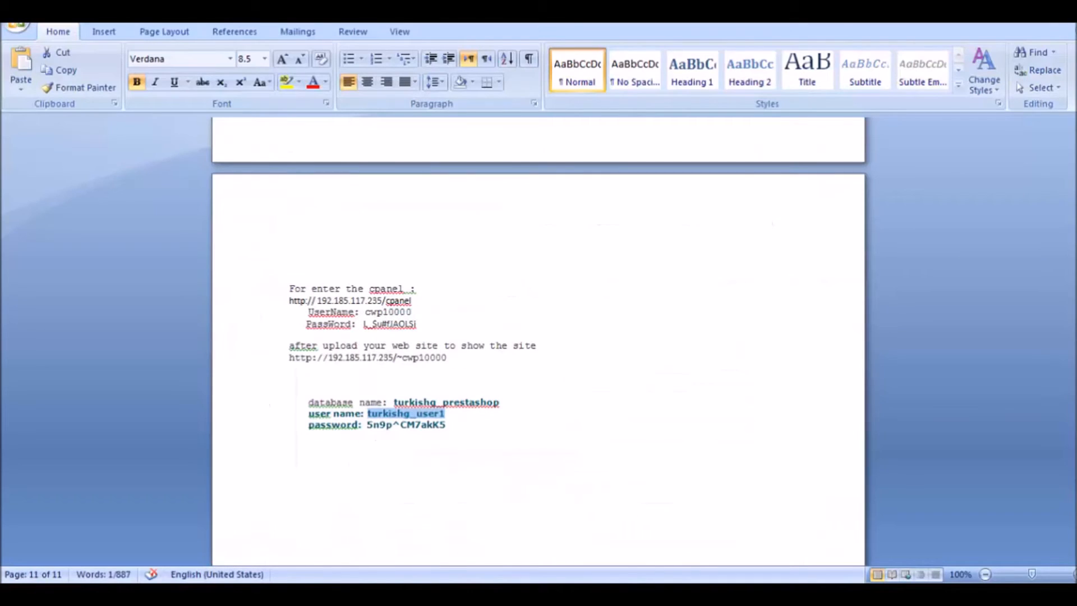
left_click_drag(447, 425, 368, 424)
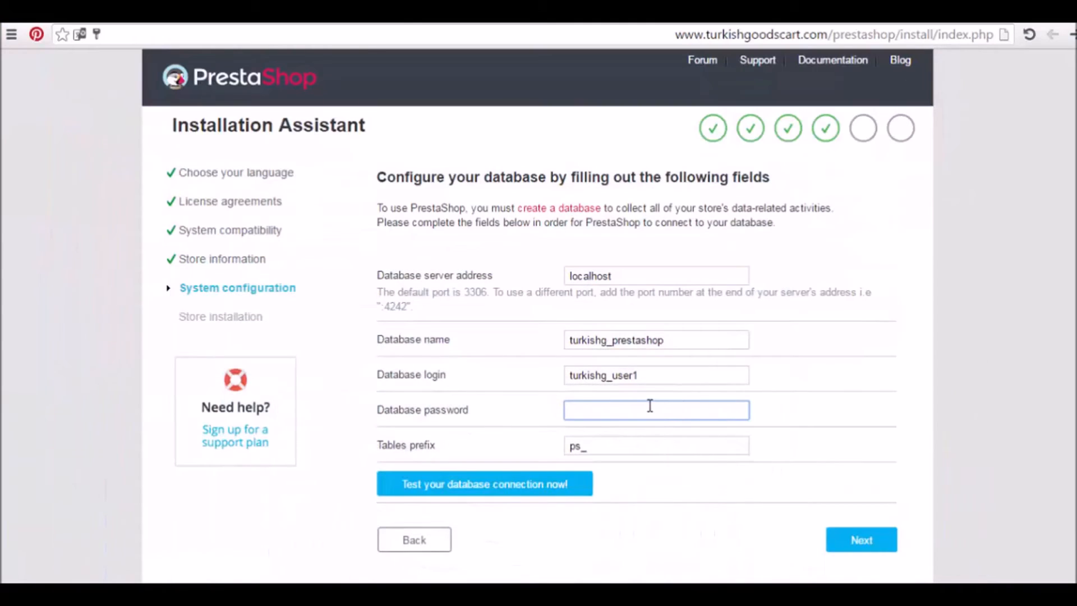
left_click(643, 412)
key("ctrl+v")
Edit the Tables prefix field, leaving the prefix as ps_
left_click(580, 447)
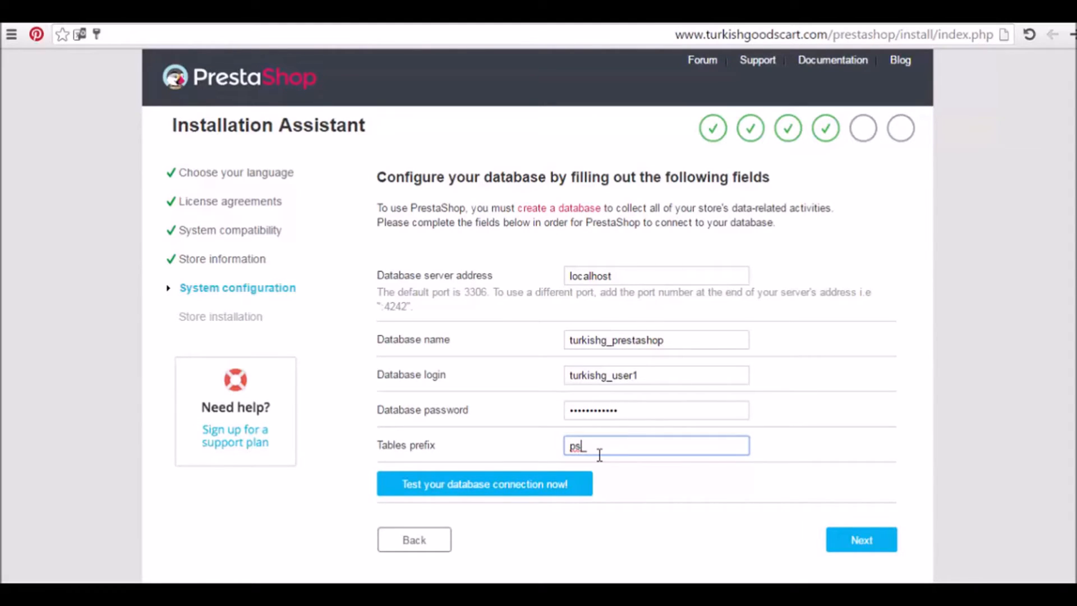
key("BackSpace")
type("1")
key("BackSpace")
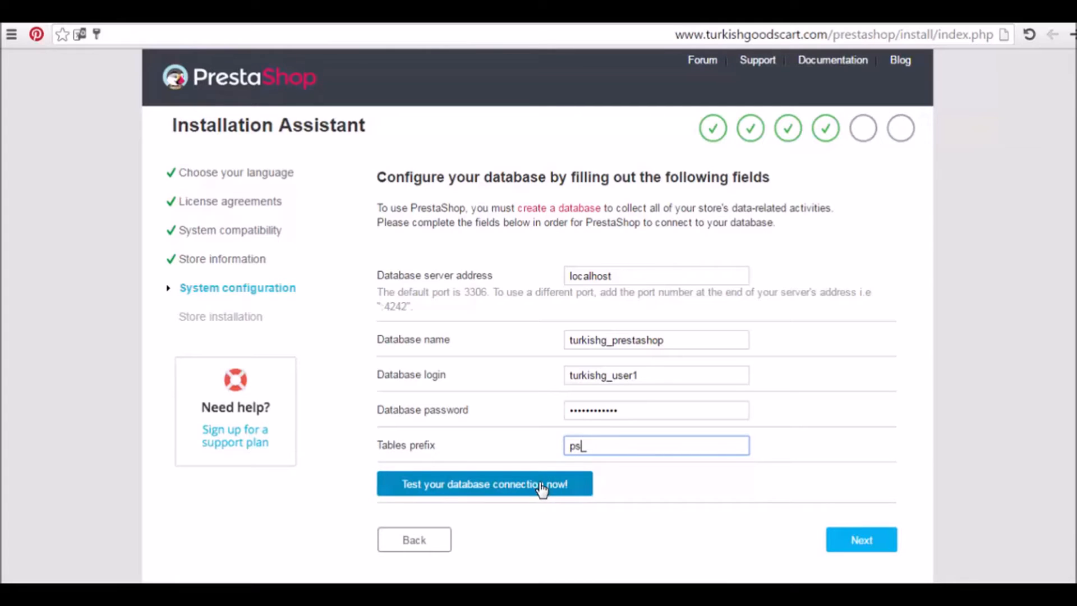
Test the database connection, then start installing the store
left_click(487, 499)
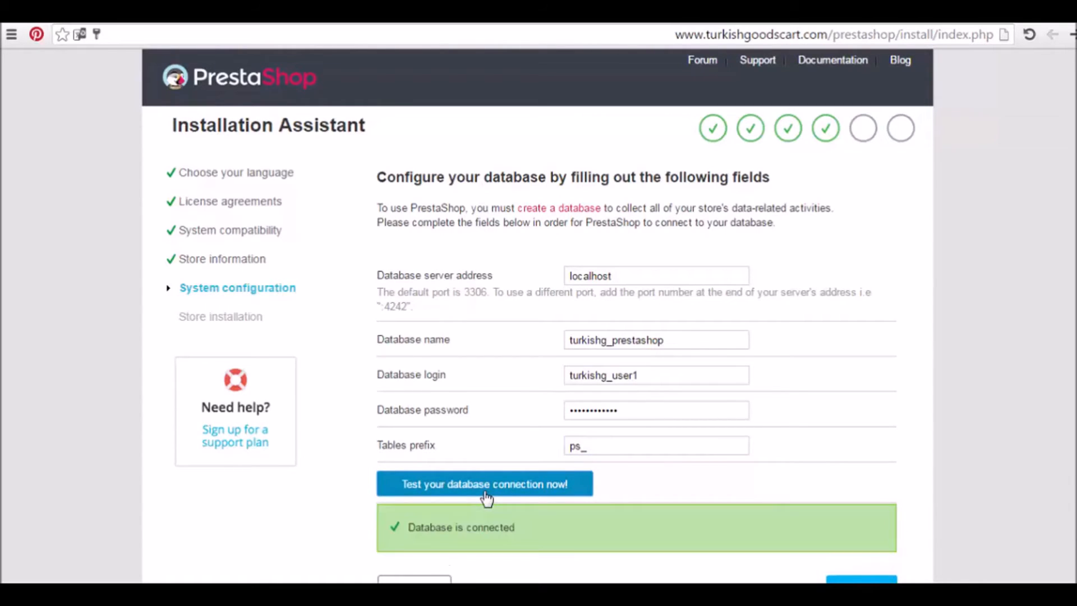
scroll(537, 319, "down", 2)
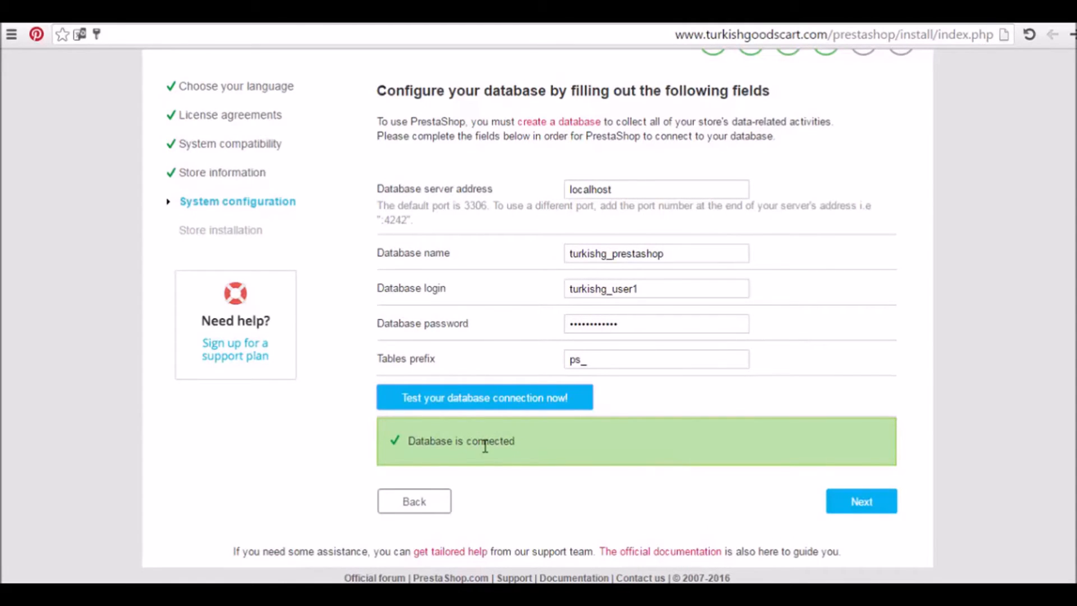
left_click(868, 508)
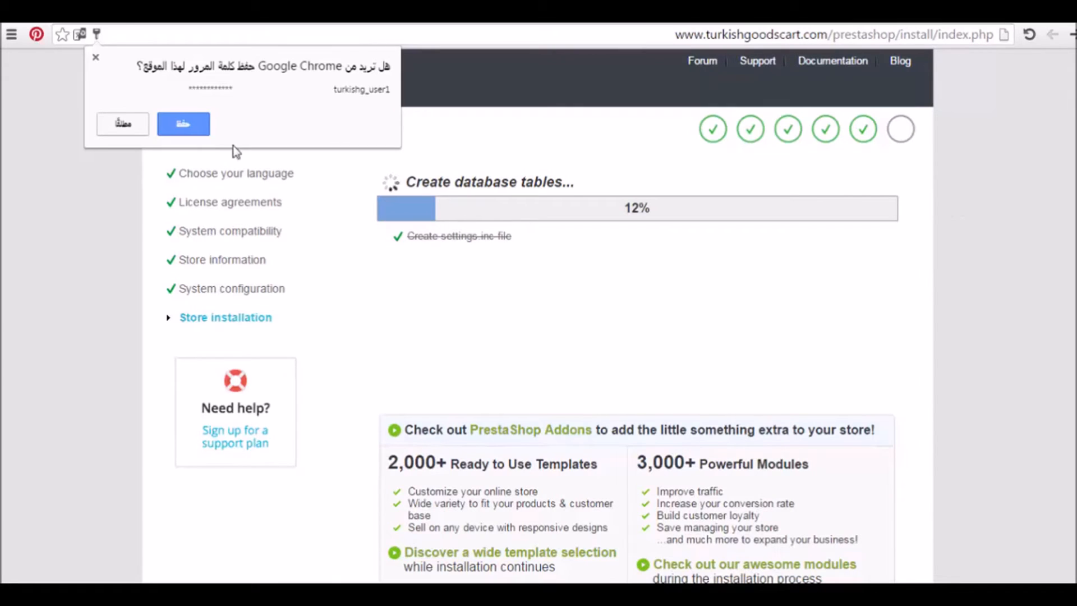
Save the login in Chrome, wait for installation to finish, and display the shop password
left_click(187, 120)
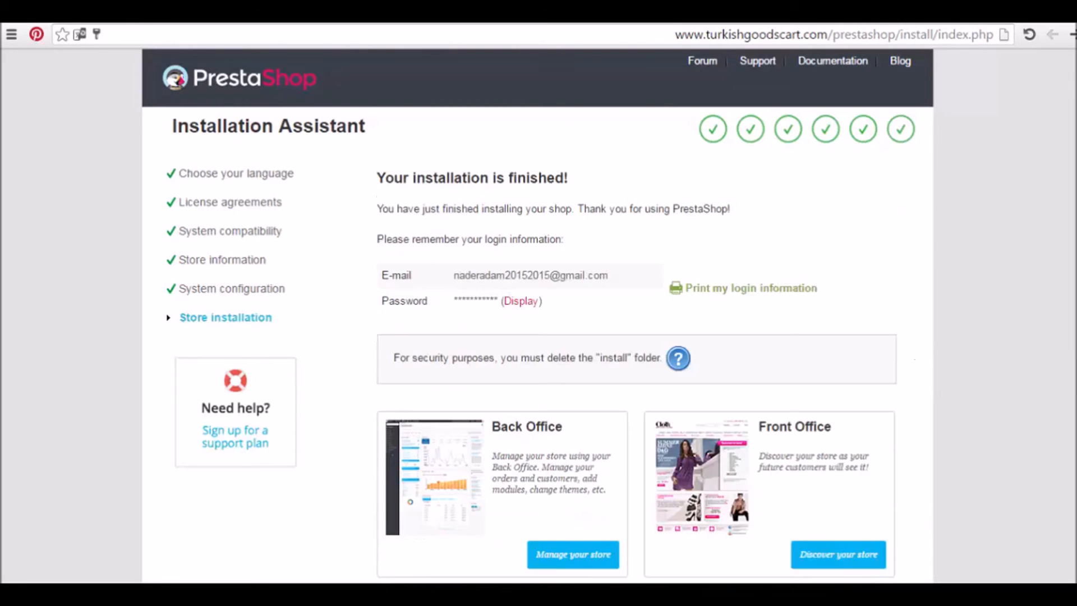
scroll(538, 315, "down", 1)
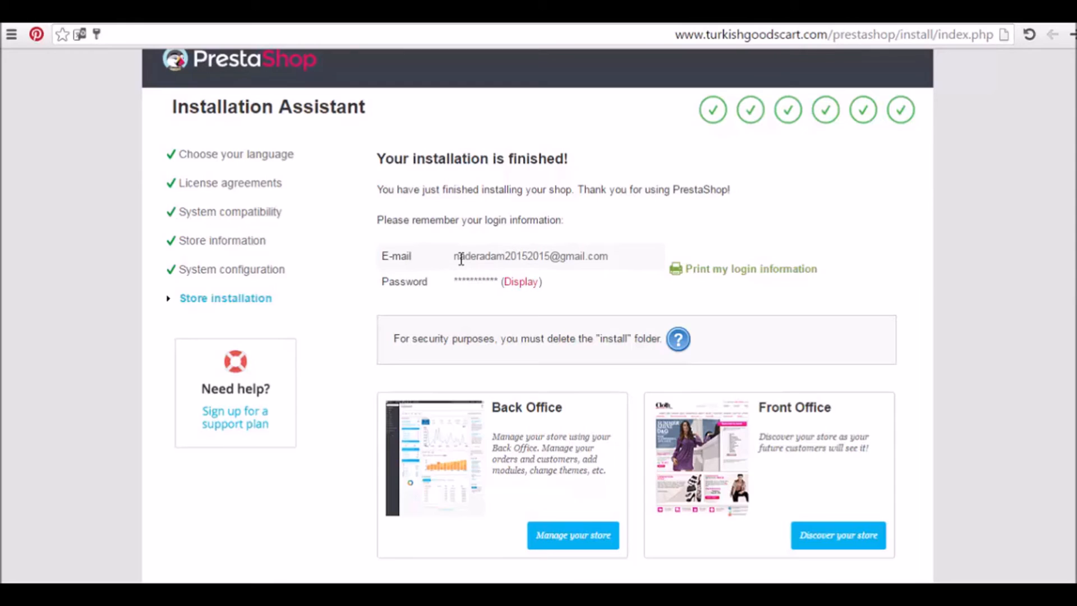
left_click(523, 283)
scroll(844, 310, "down", 2)
scroll(538, 314, "down", 3)
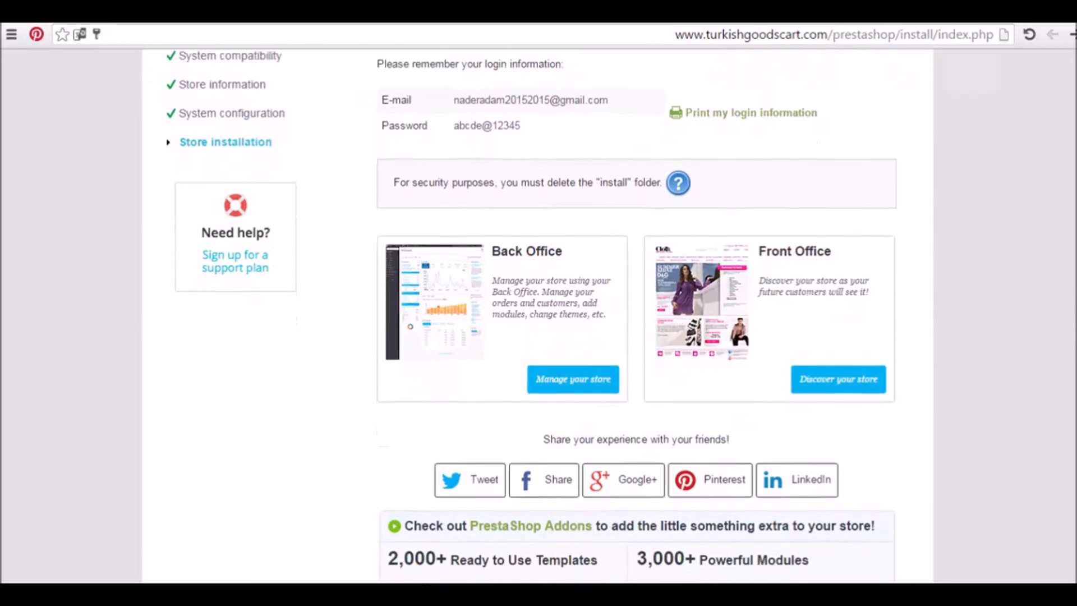
scroll(538, 314, "down", 1)
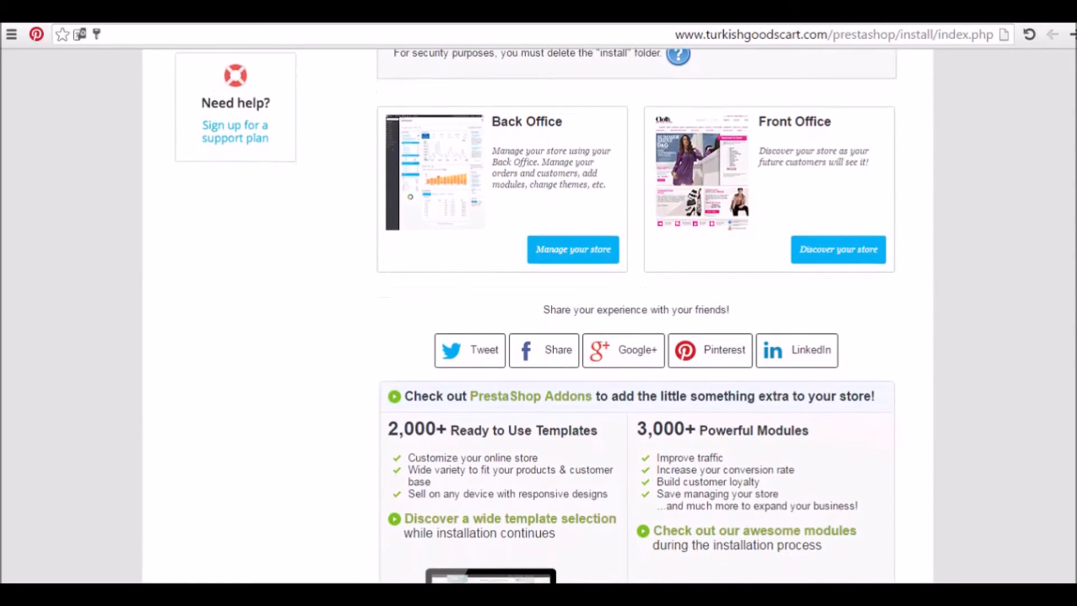
scroll(537, 314, "down", 3)
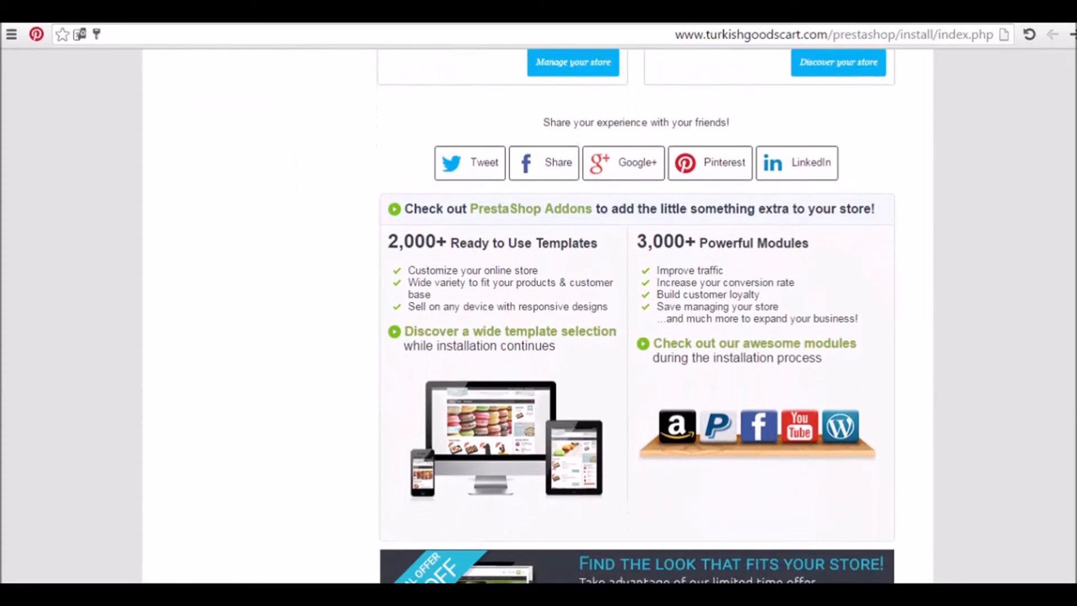
scroll(537, 315, "down", 1)
scroll(637, 314, "up", 1)
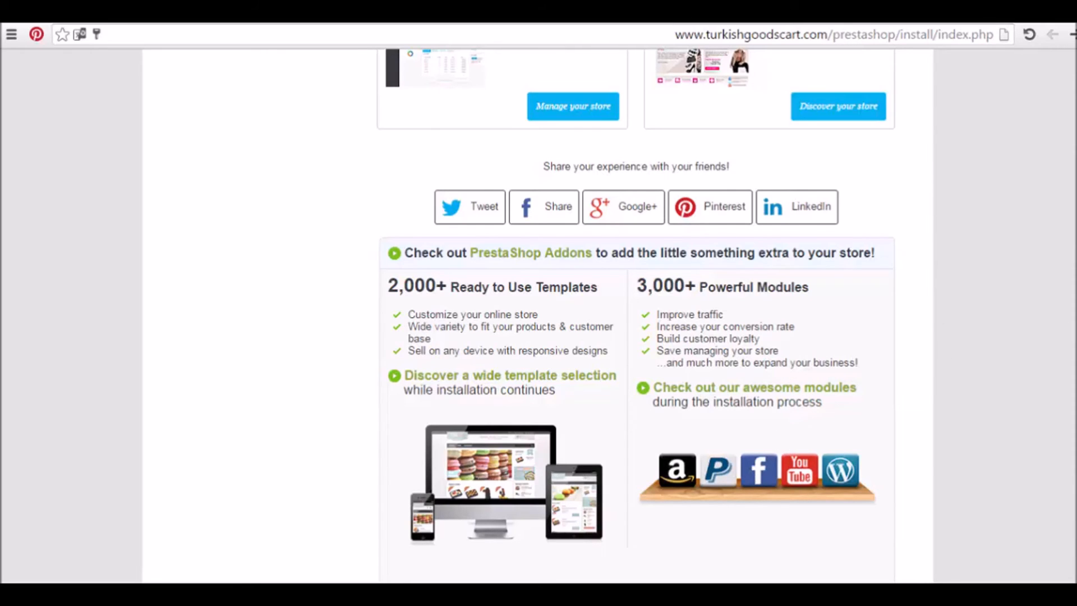
scroll(1059, 328, "up", 3)
scroll(1066, 328, "up", 1)
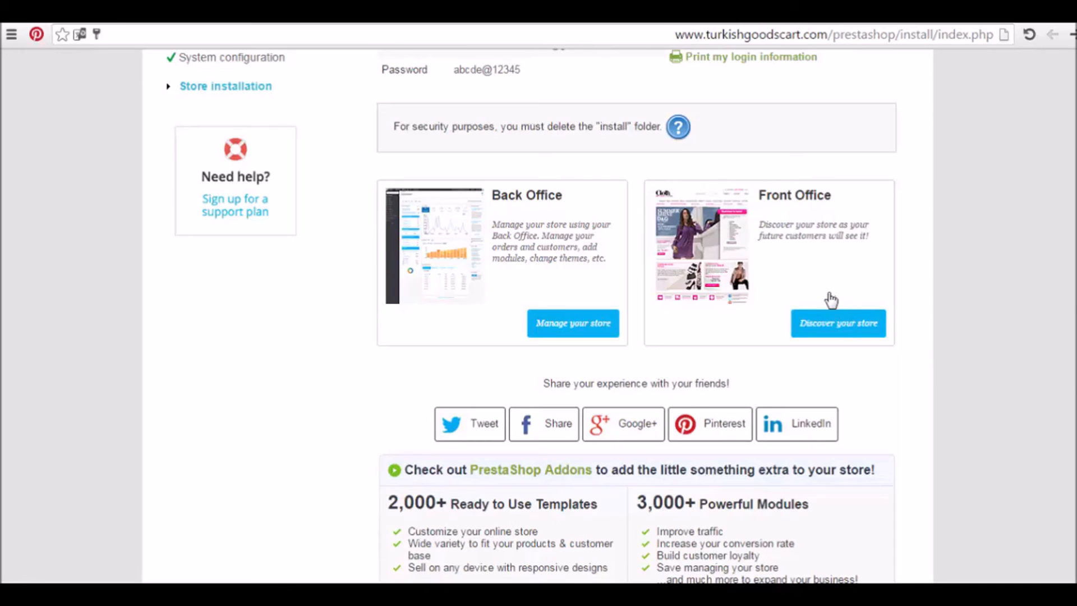
Open the newly installed storefront and scroll through its home page
left_click(830, 334)
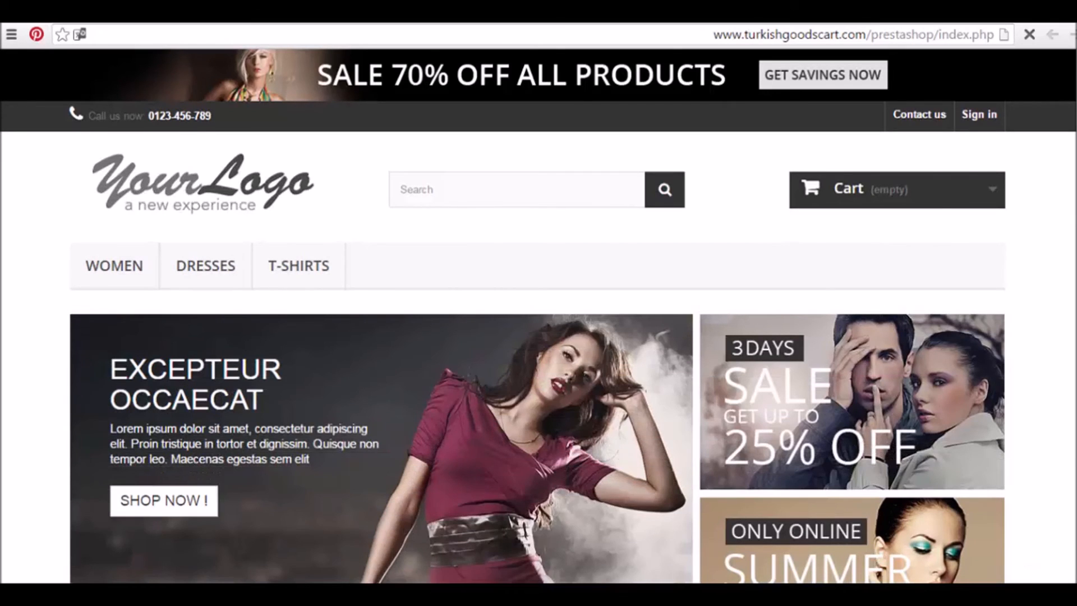
scroll(539, 314, "down", 5)
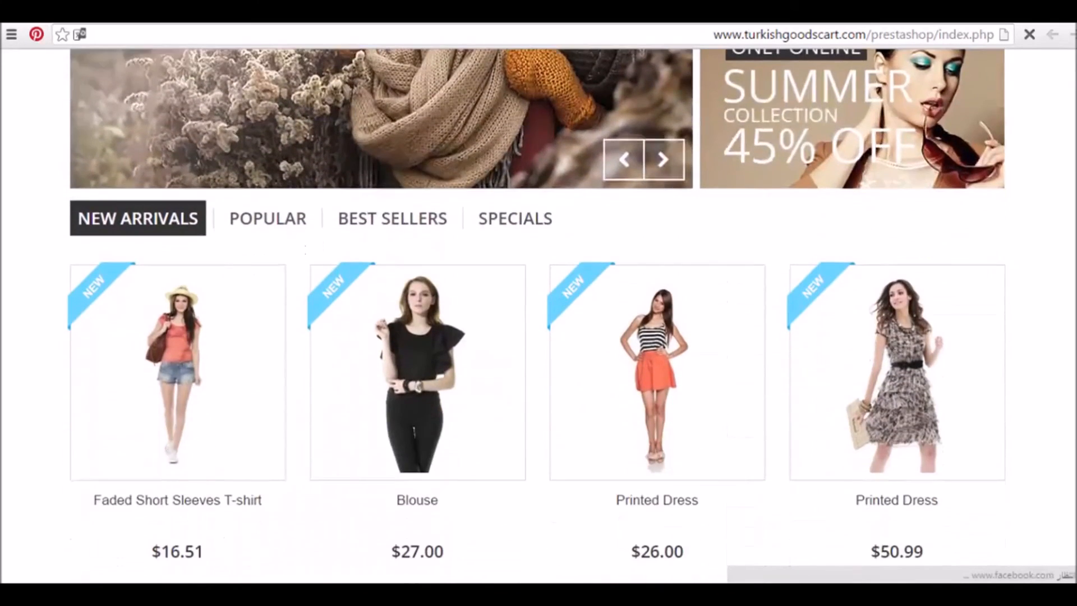
scroll(539, 314, "down", 5)
scroll(538, 314, "down", 5)
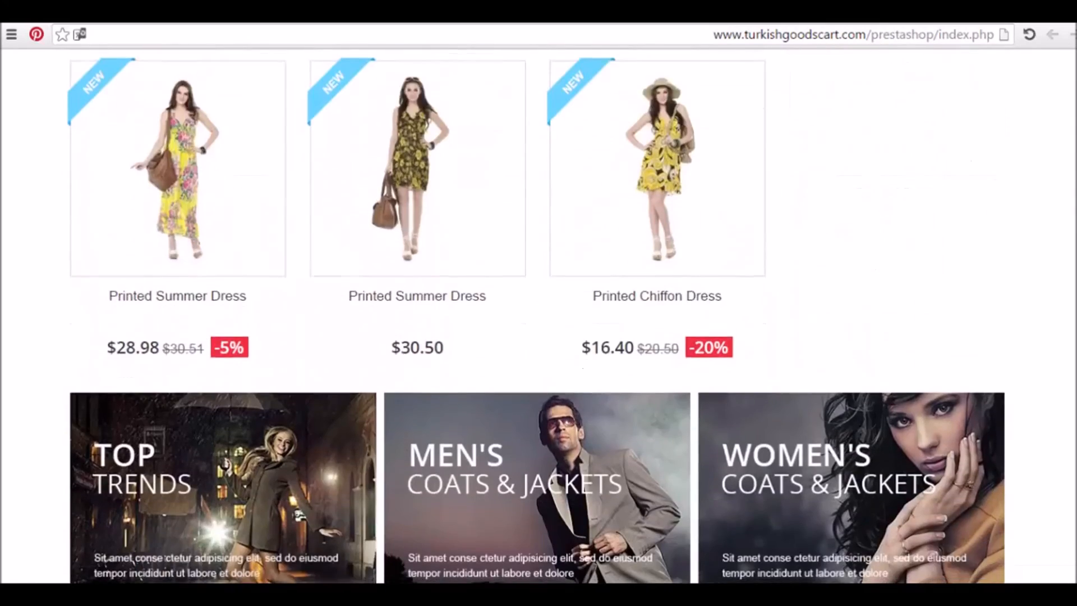
scroll(539, 314, "down", 13)
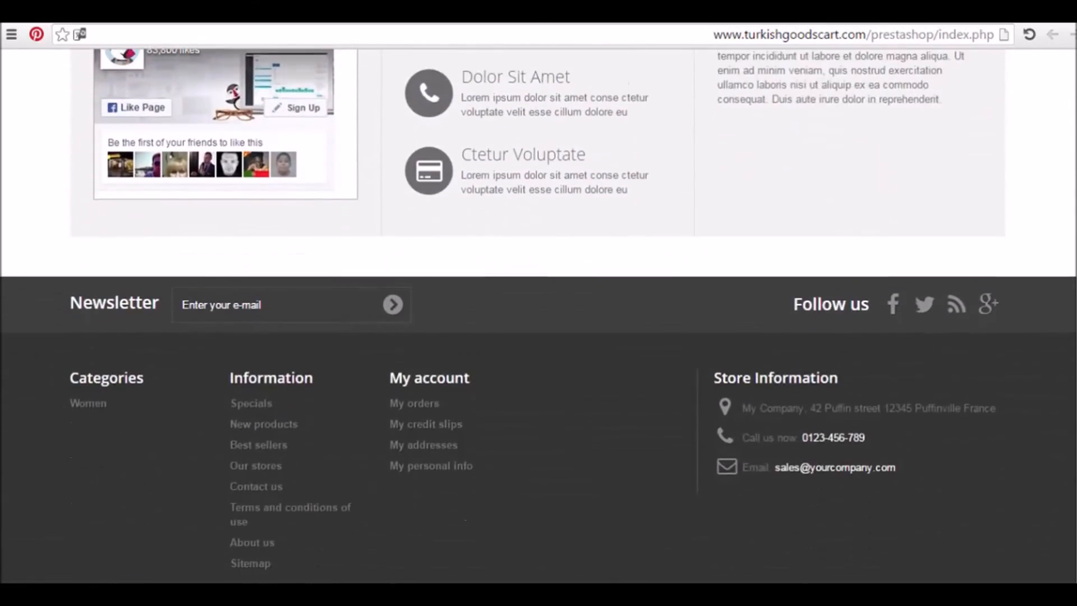
scroll(538, 314, "up", 5)
scroll(538, 314, "down", 7)
scroll(539, 315, "up", 2)
scroll(539, 314, "up", 8)
scroll(539, 314, "down", 4)
scroll(538, 314, "up", 10)
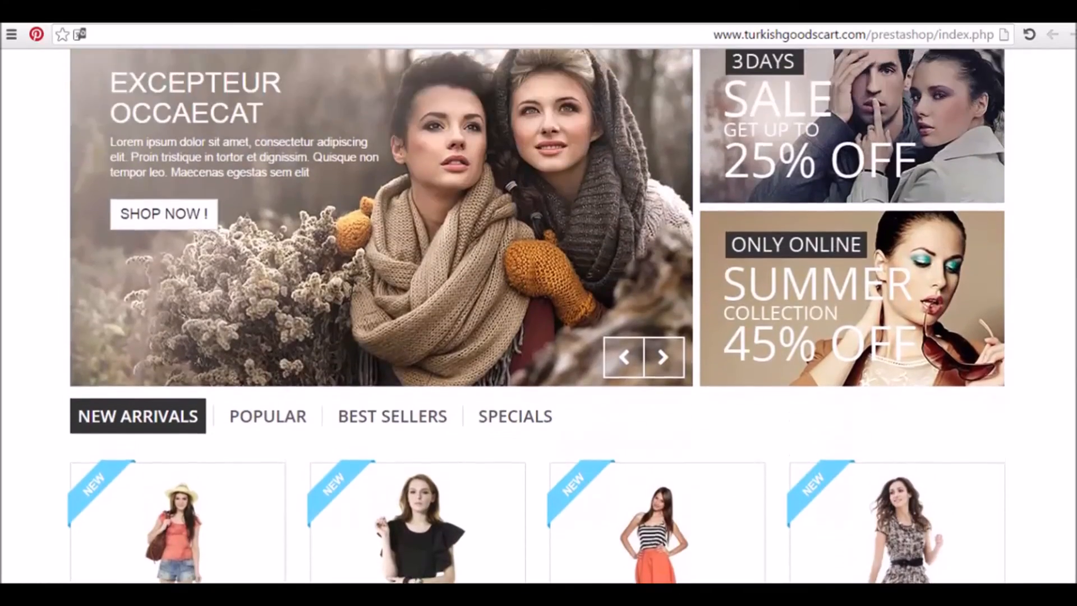
scroll(683, 561, "up", 3)
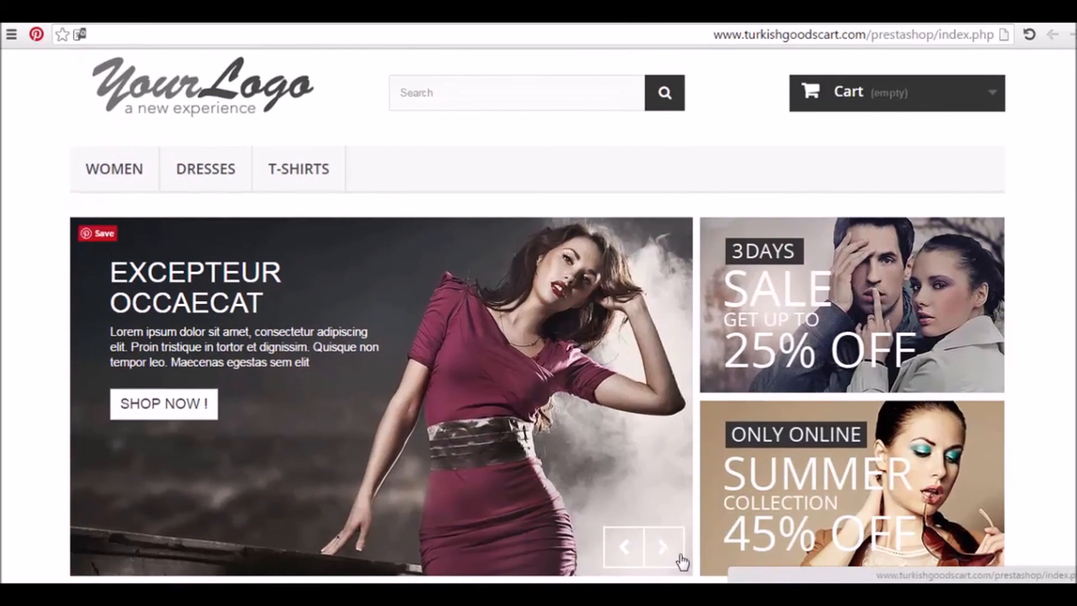
Advance the main slider twice to the scarf slide, then scroll down to the footer and back
left_click(665, 548)
left_click(665, 548)
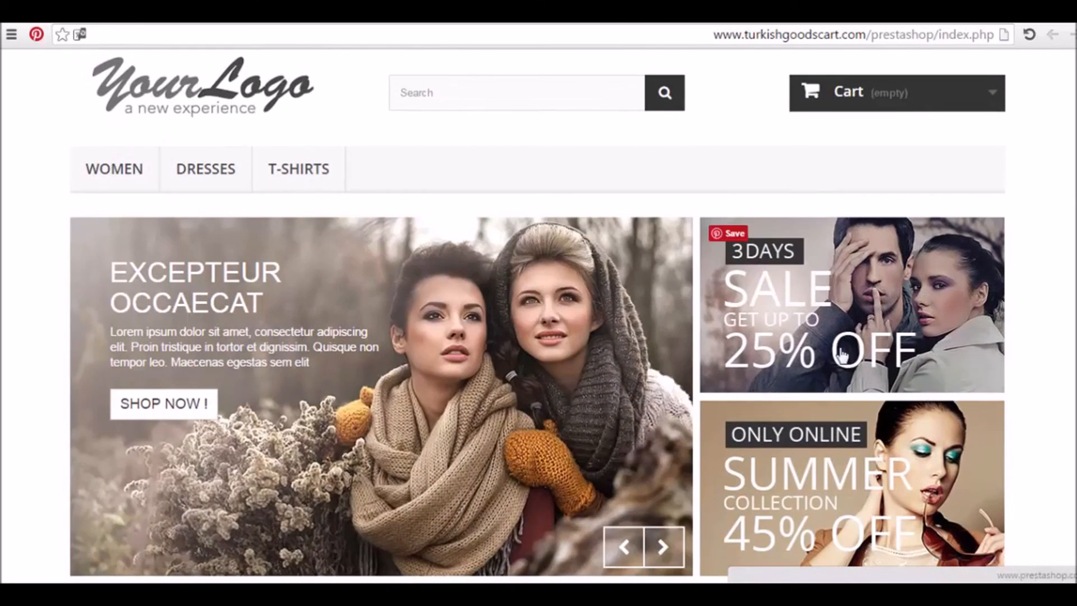
scroll(1051, 371, "down", 1)
scroll(866, 205, "up", 3)
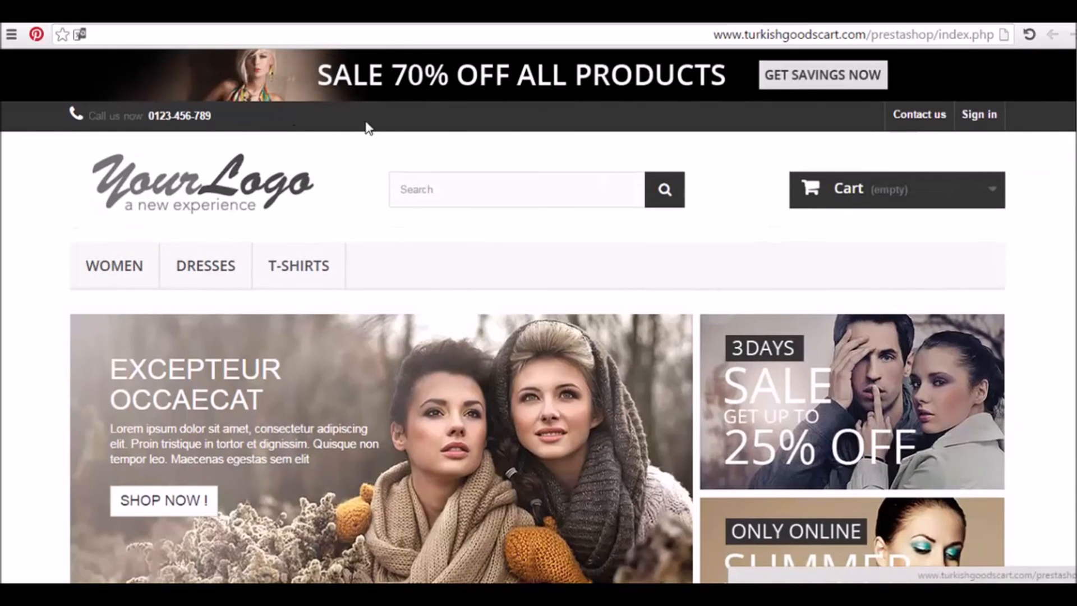
scroll(1042, 109, "down", 8)
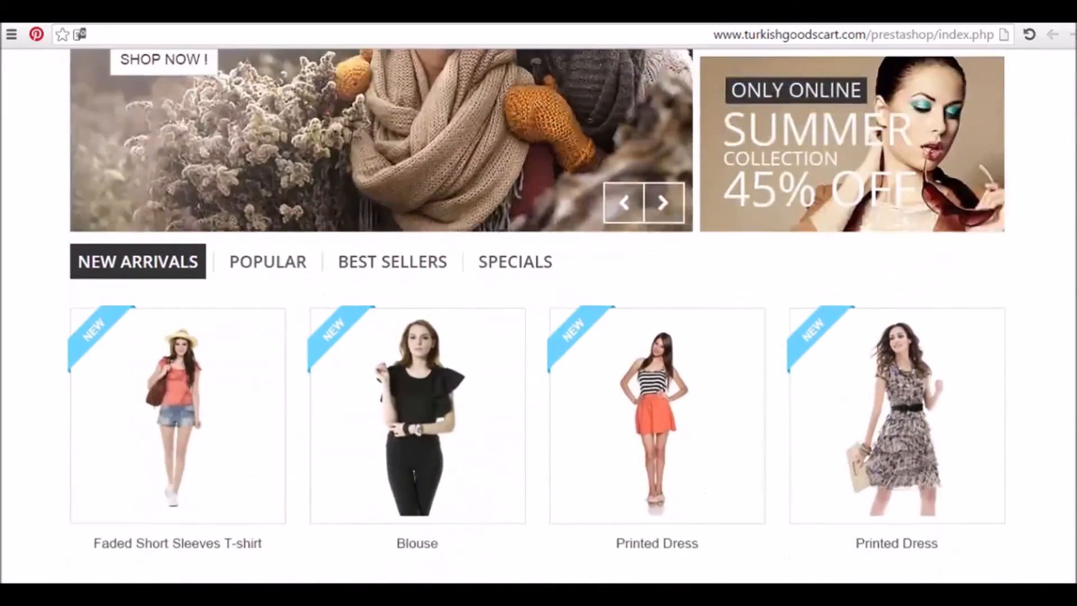
scroll(813, 320, "down", 2)
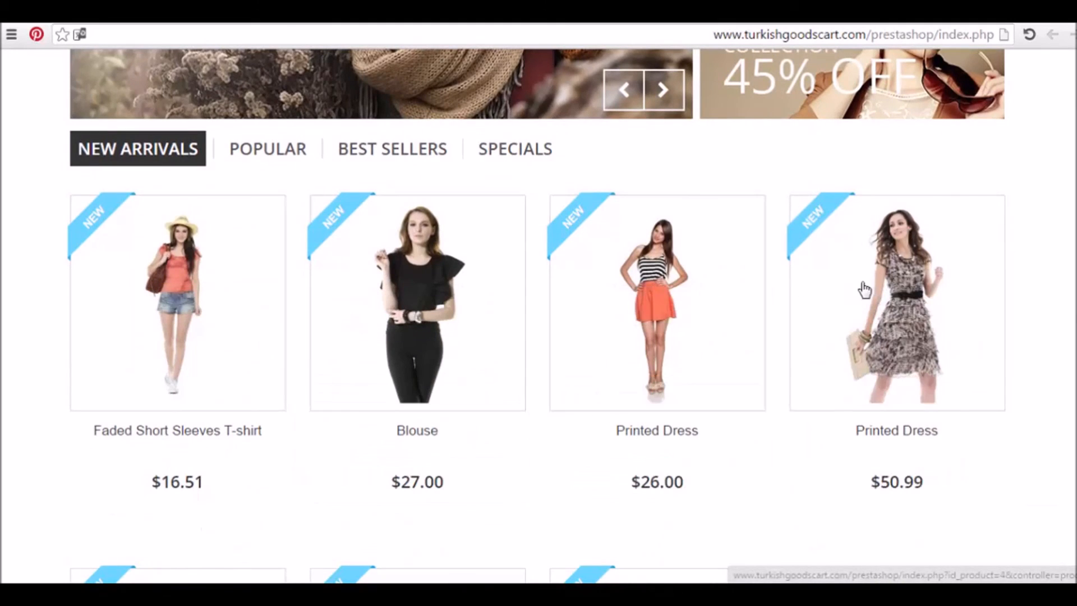
scroll(954, 280, "down", 6)
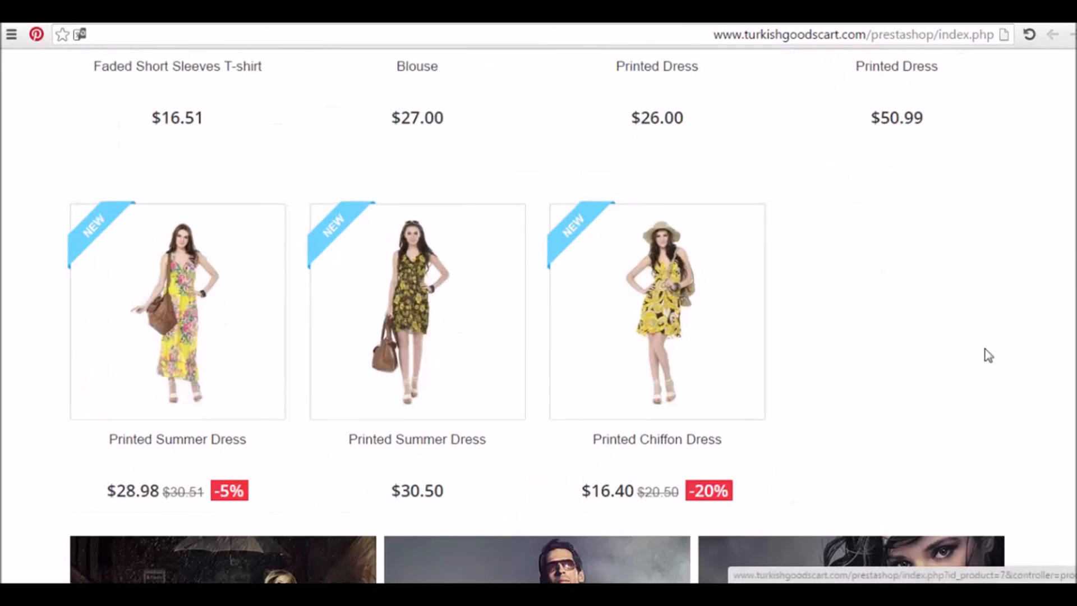
scroll(989, 356, "down", 5)
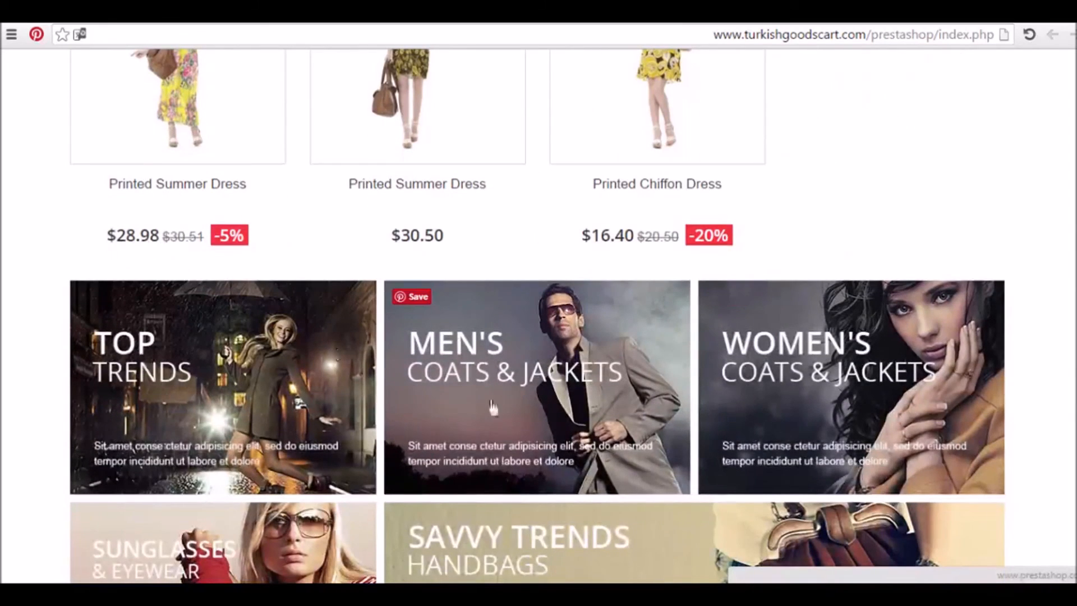
scroll(381, 336, "down", 4)
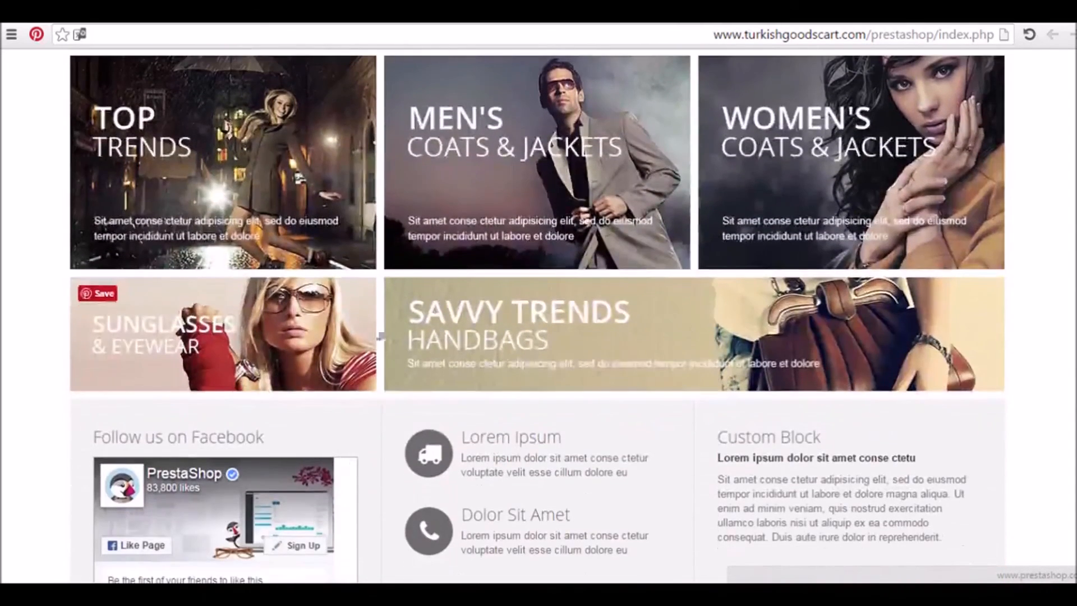
scroll(827, 331, "down", 3)
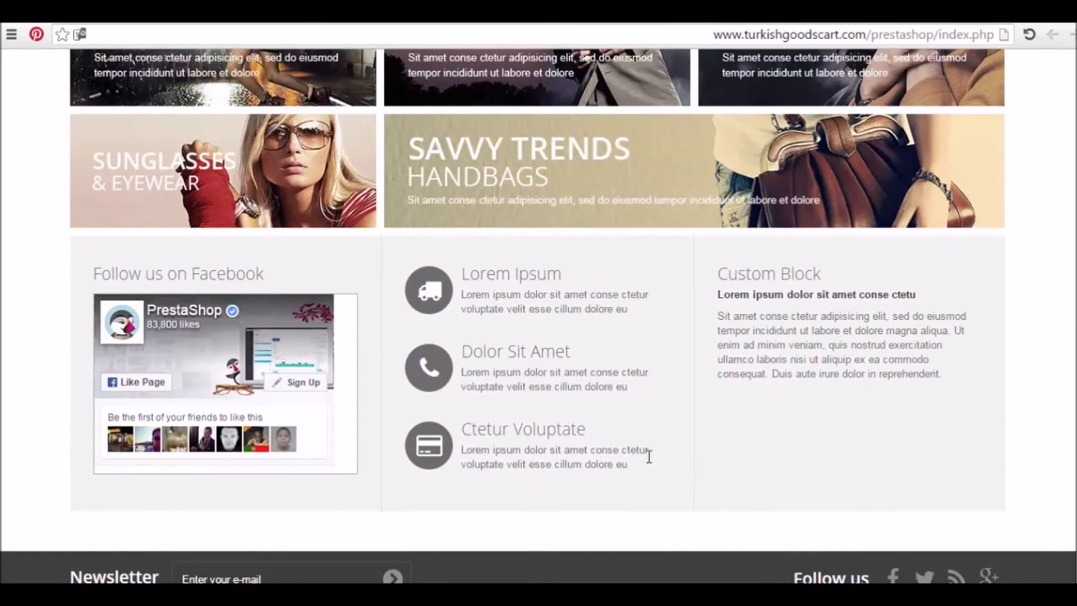
scroll(1030, 401, "down", 3)
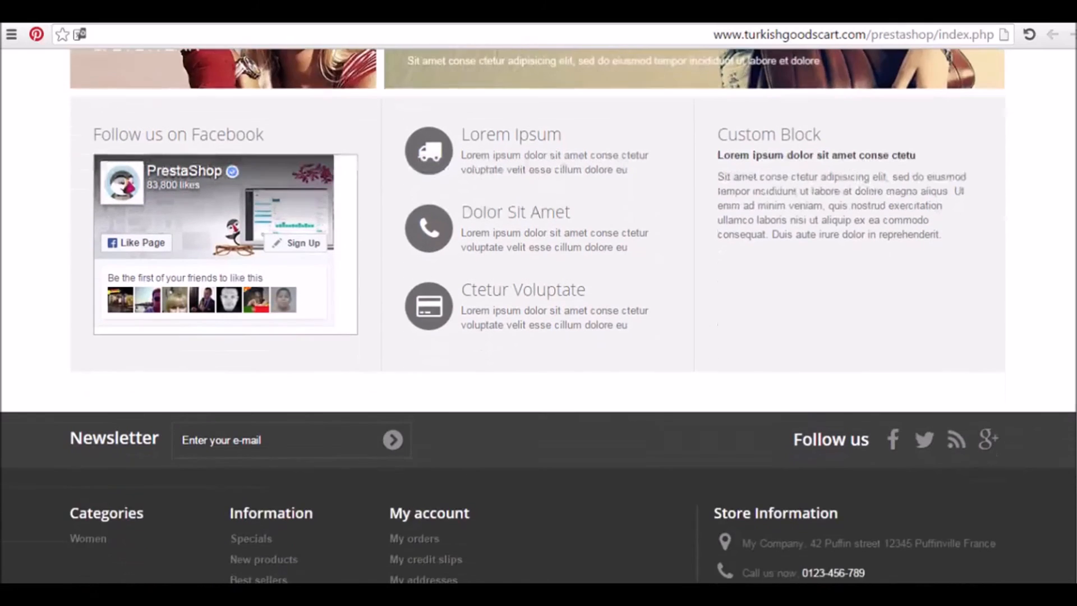
scroll(538, 314, "down", 3)
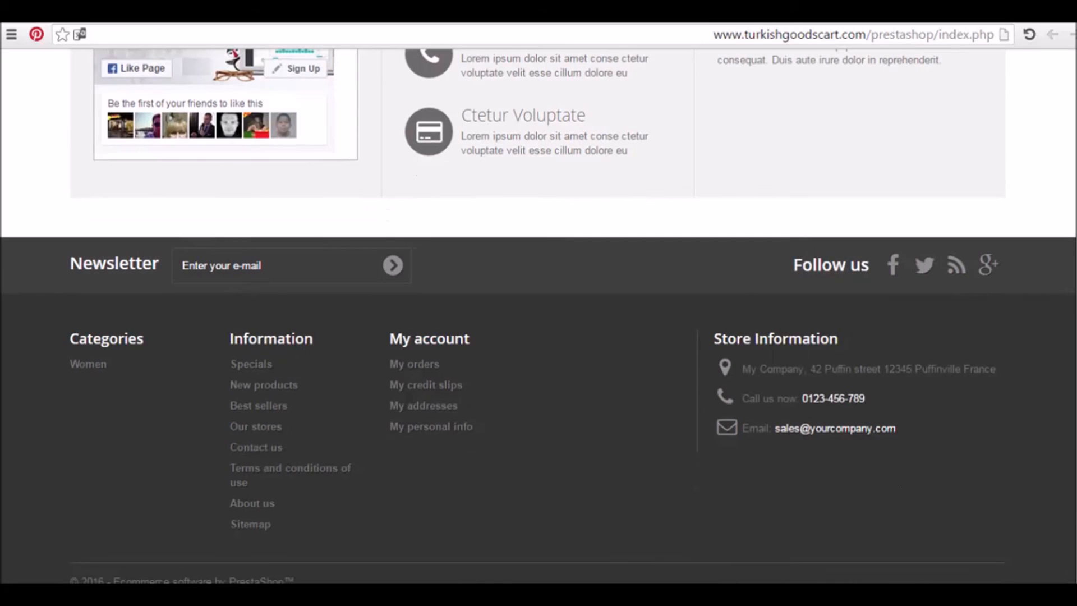
scroll(538, 314, "down", 1)
scroll(539, 314, "up", 10)
scroll(741, 255, "up", 6)
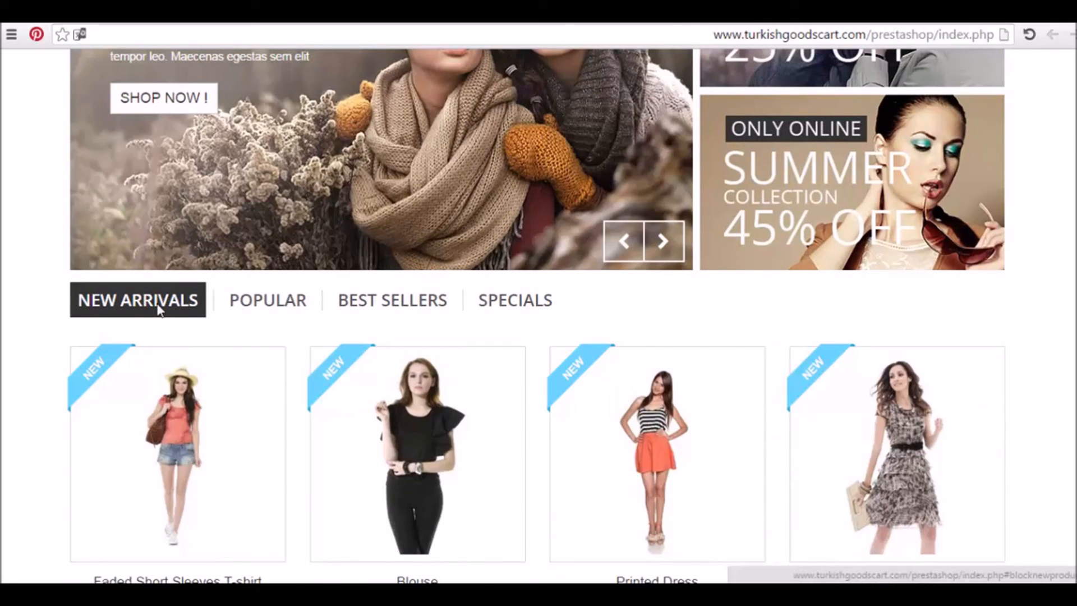
Switch between the Popular, Specials and Best Sellers product lists, ending on New Arrivals
left_click(260, 313)
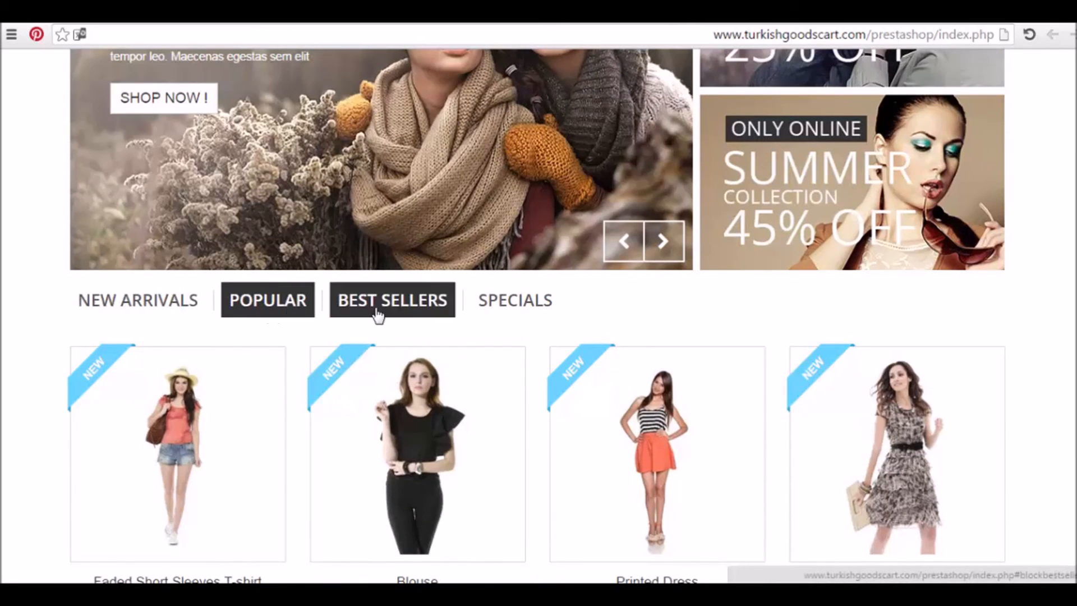
left_click(497, 310)
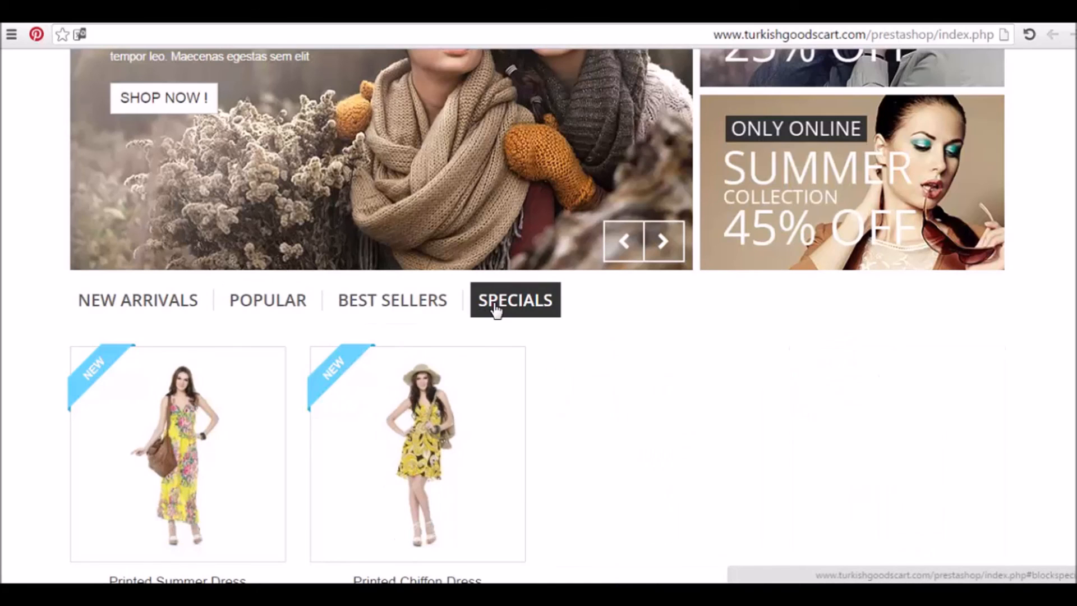
left_click(380, 311)
left_click(272, 300)
left_click(135, 299)
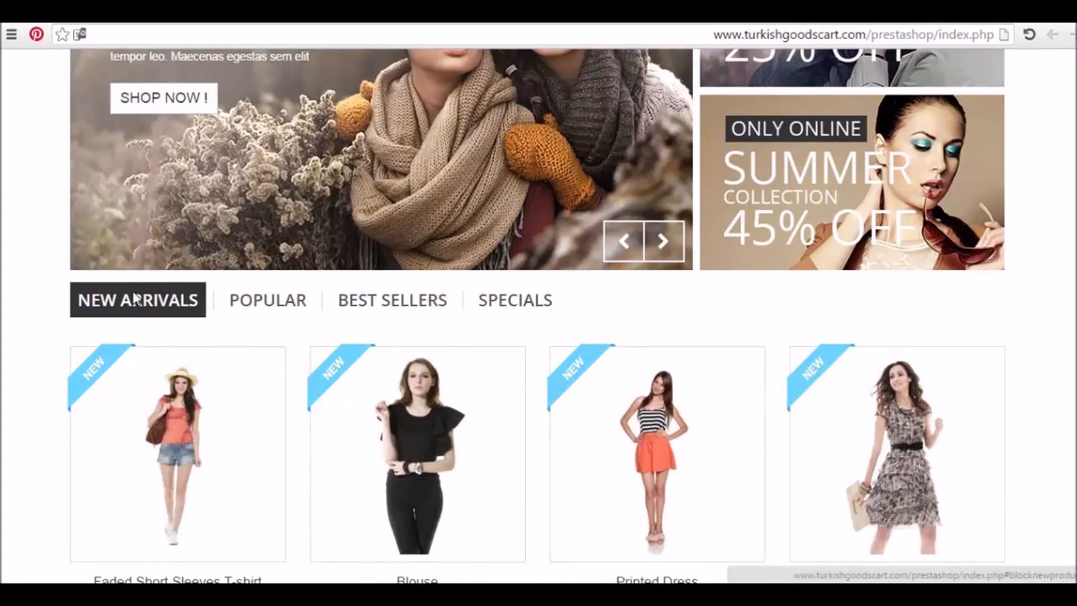
scroll(440, 288, "up", 5)
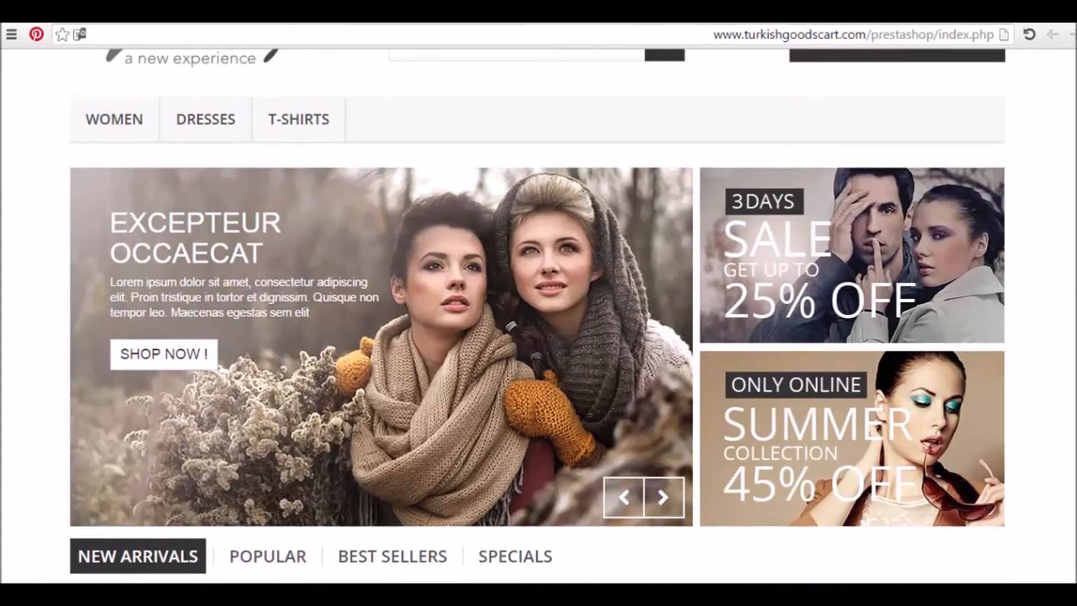
scroll(775, 140, "up", 3)
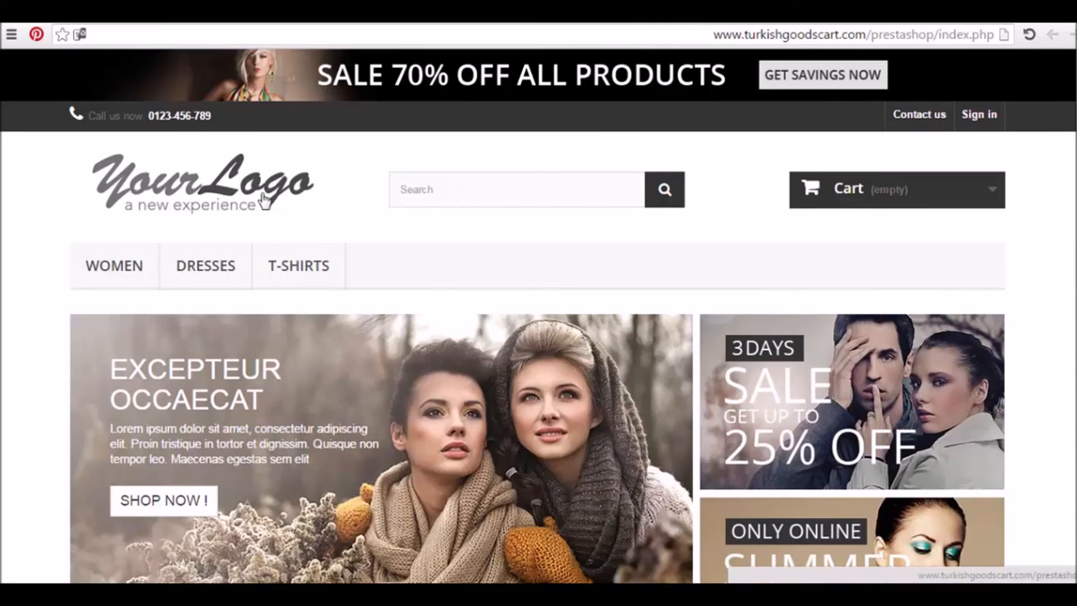
Launch the store's back office via Manage your store on the installer's completion page
left_click(224, 15)
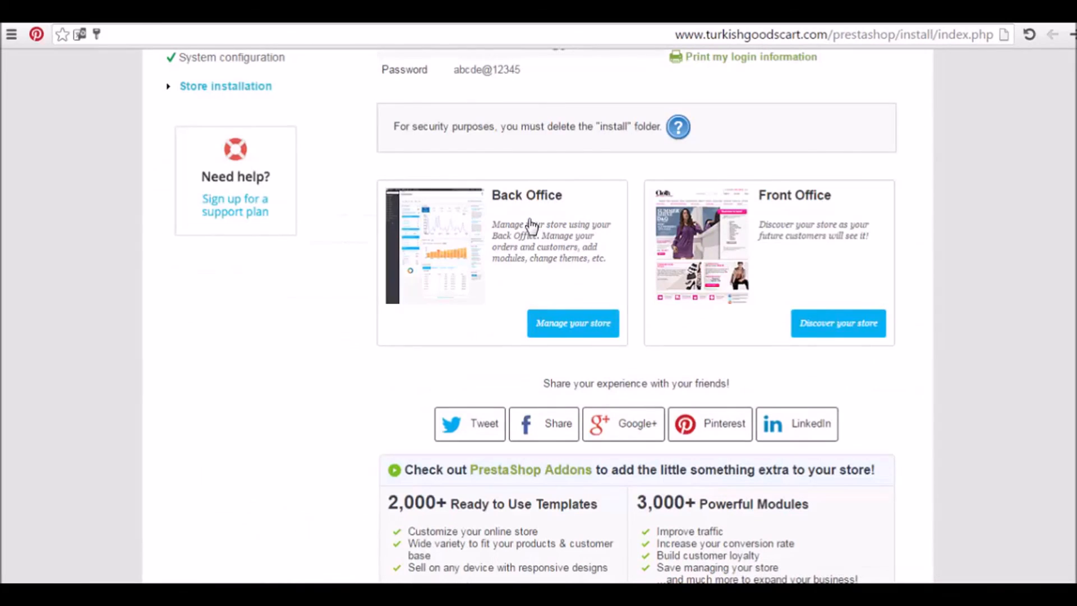
left_click(579, 325)
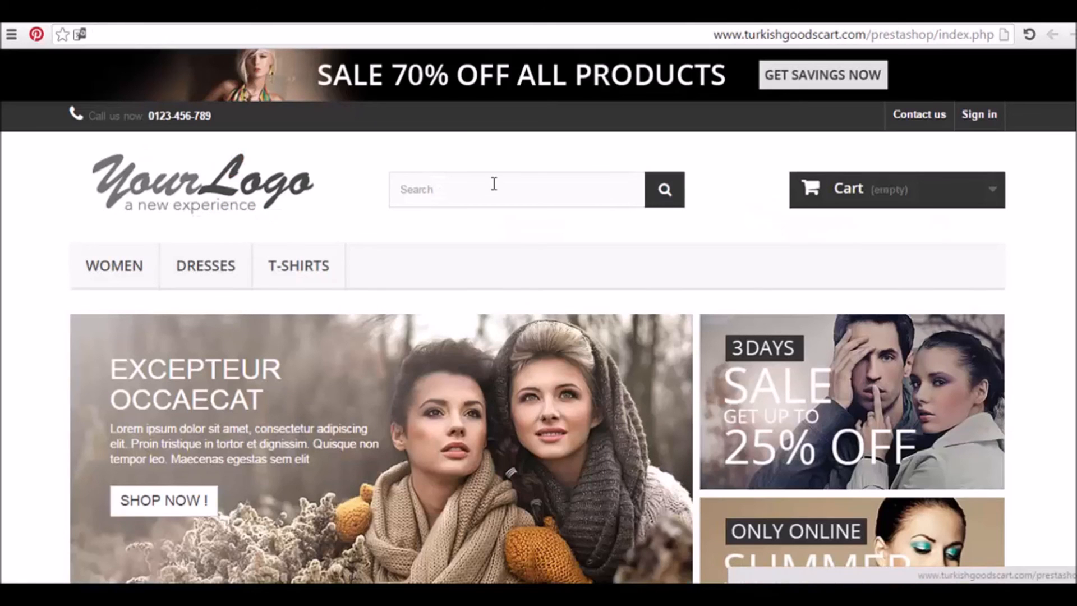
scroll(537, 316, "down", 20)
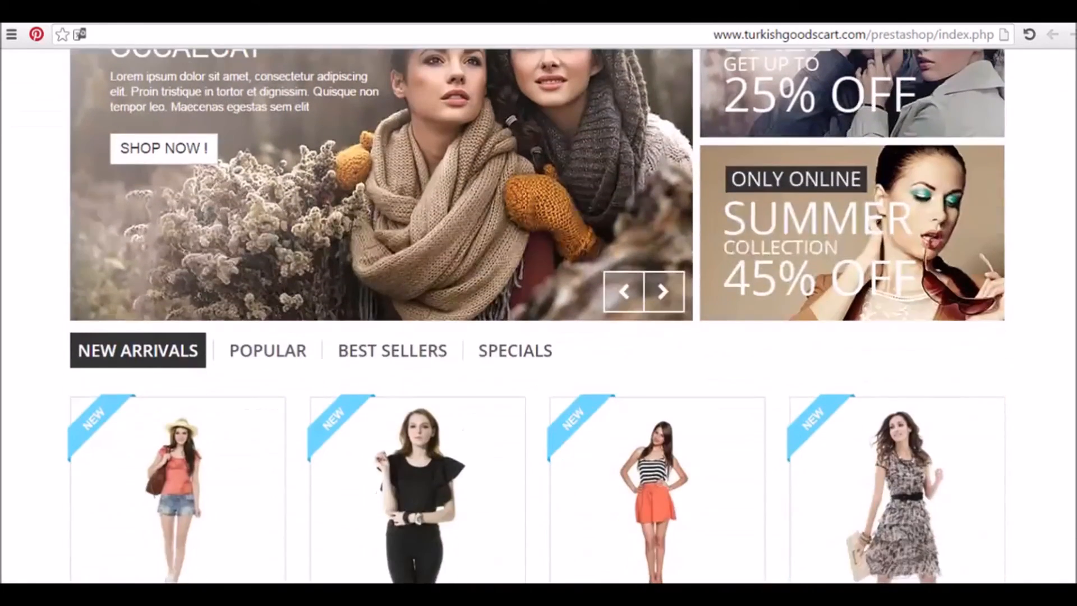
scroll(924, 560, "down", 10)
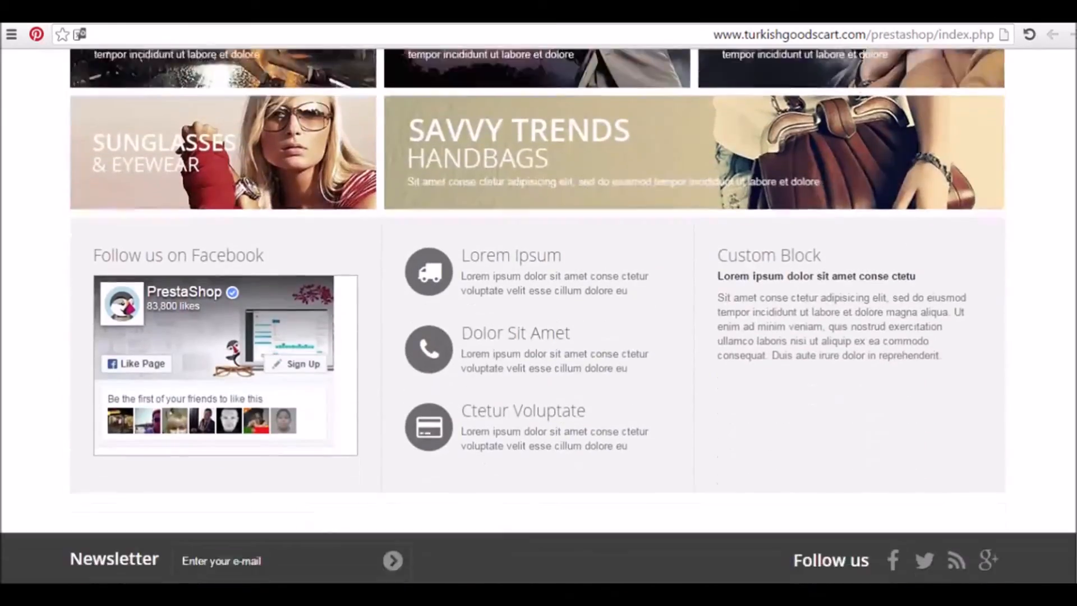
scroll(537, 315, "up", 15)
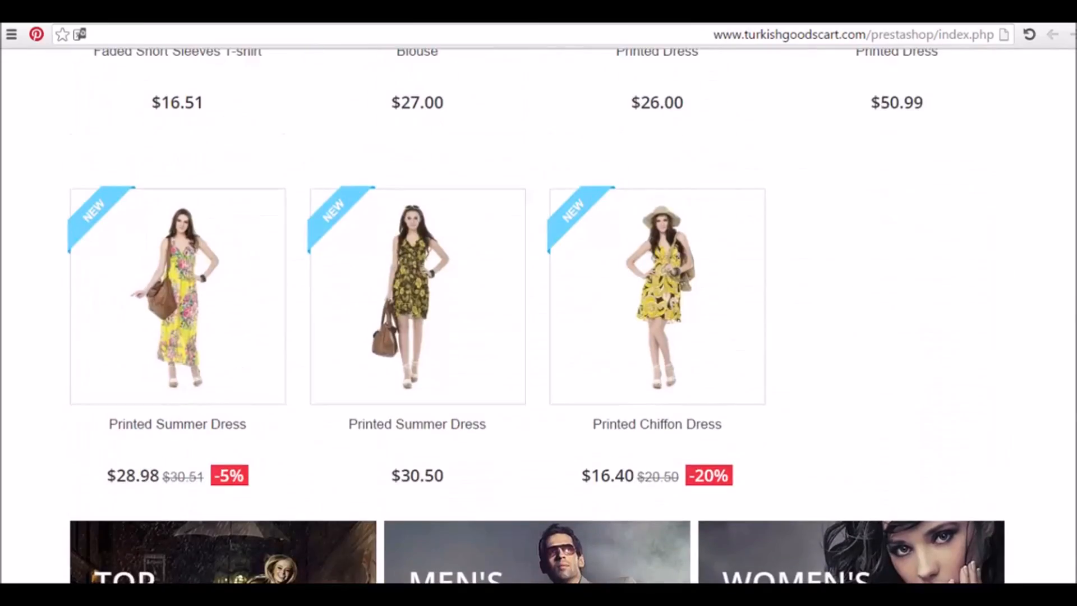
scroll(537, 316, "up", 8)
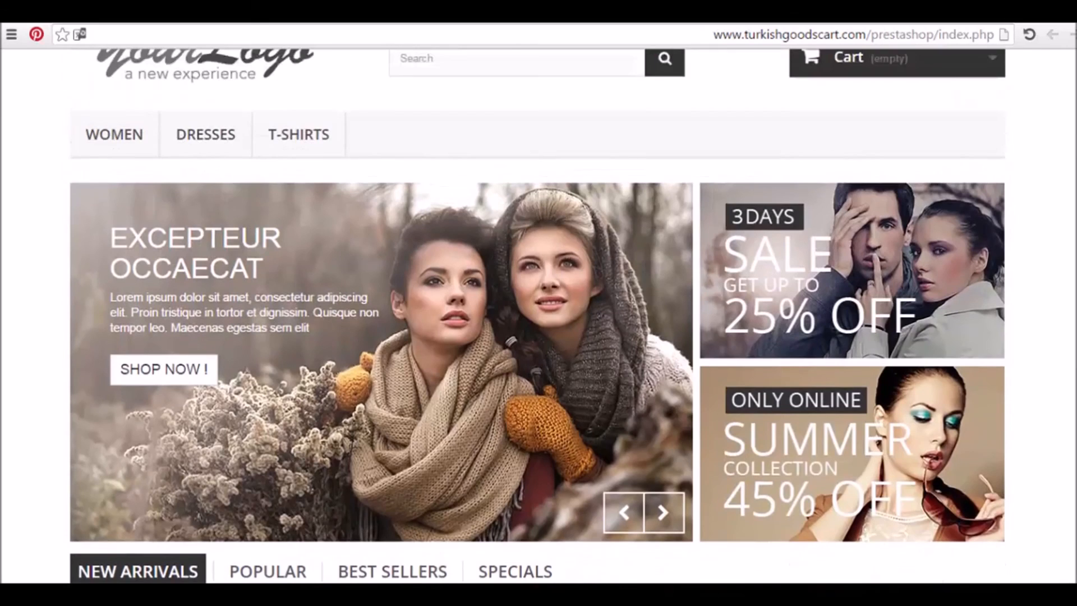